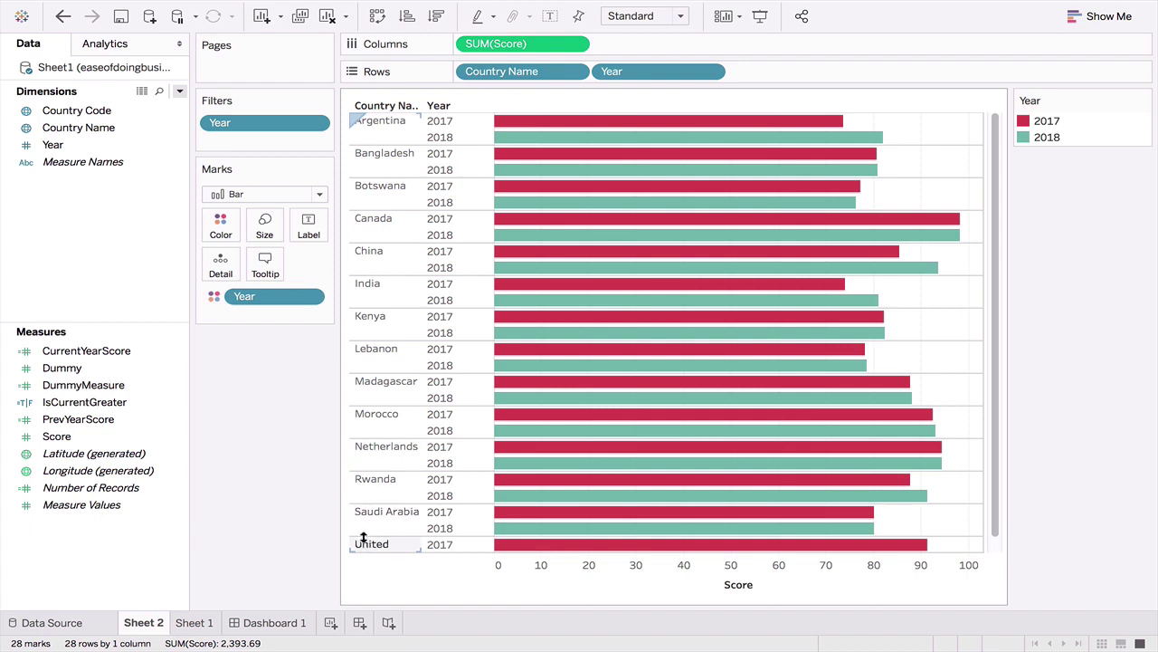
- Display the finished Sheet 1 chart with current-year bars, previous-year ticks and Botswana's red arrow
mouse_move(851, 187)
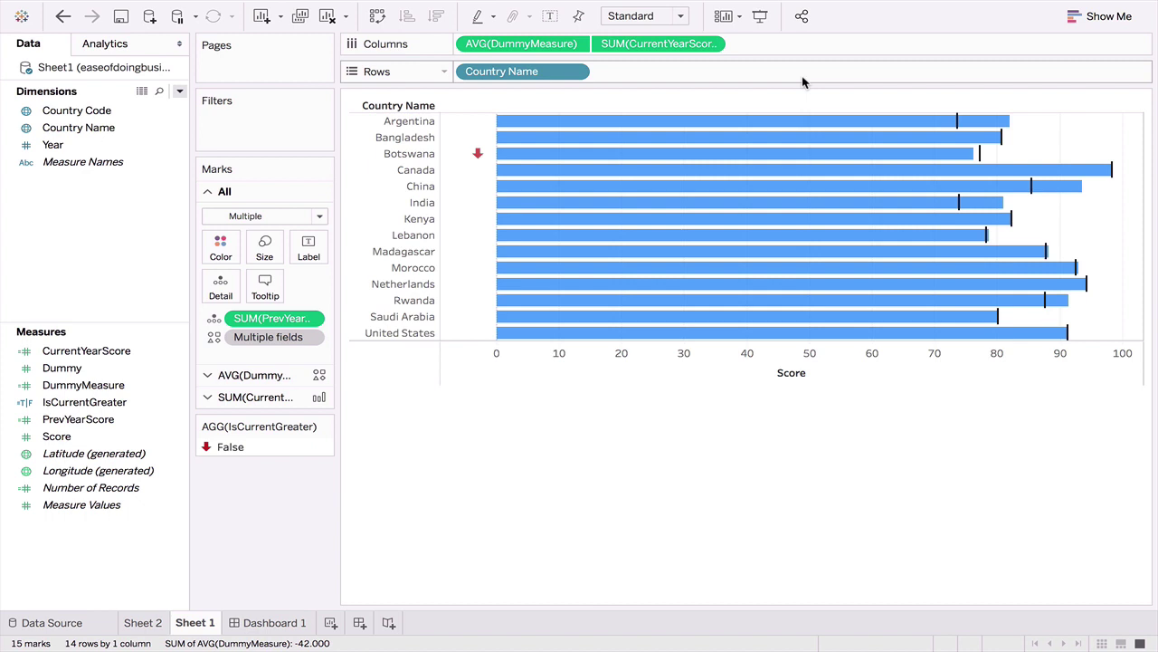
- Bring up the Tableau start page listing Connect sources and recent workbooks such as KPIs and barViz
mouse_move(817, 122)
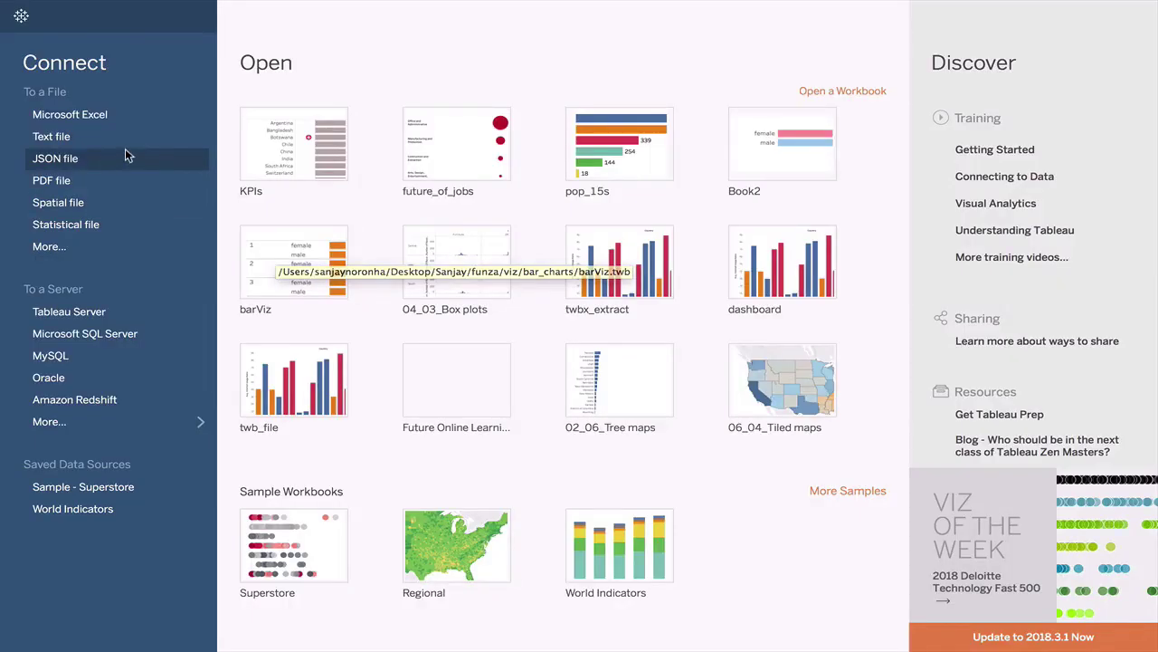
- Connect to easeofdoingbusiness.xlsx as an Excel source and review its 212-row 2015–2018 preview
click(93, 114)
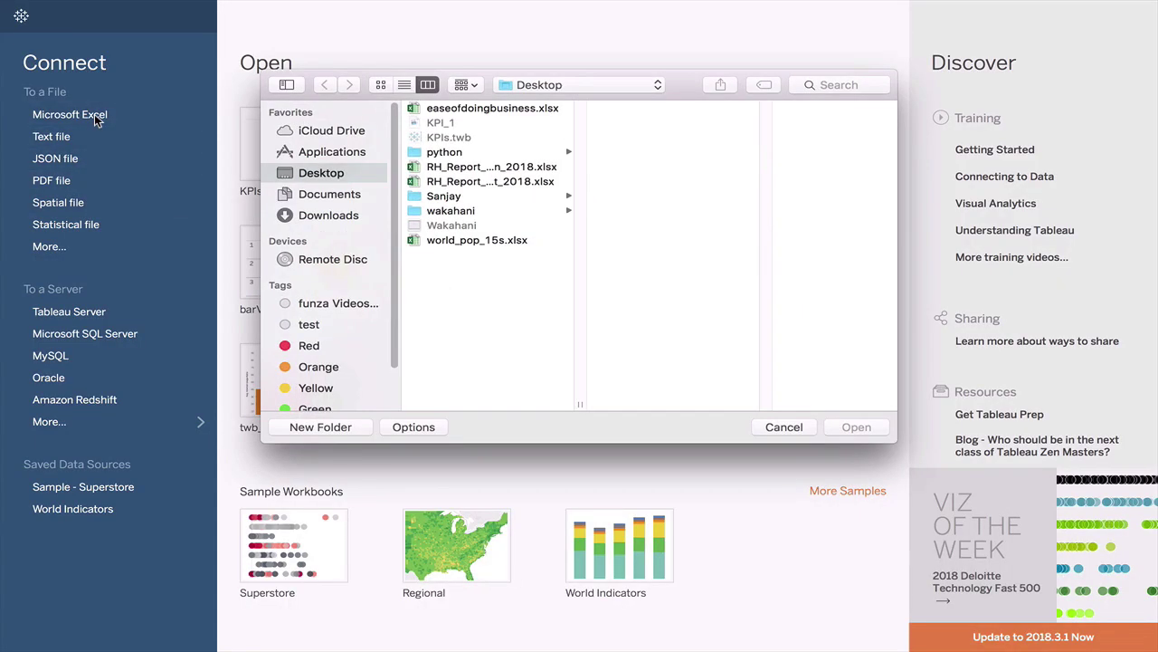
click(448, 108)
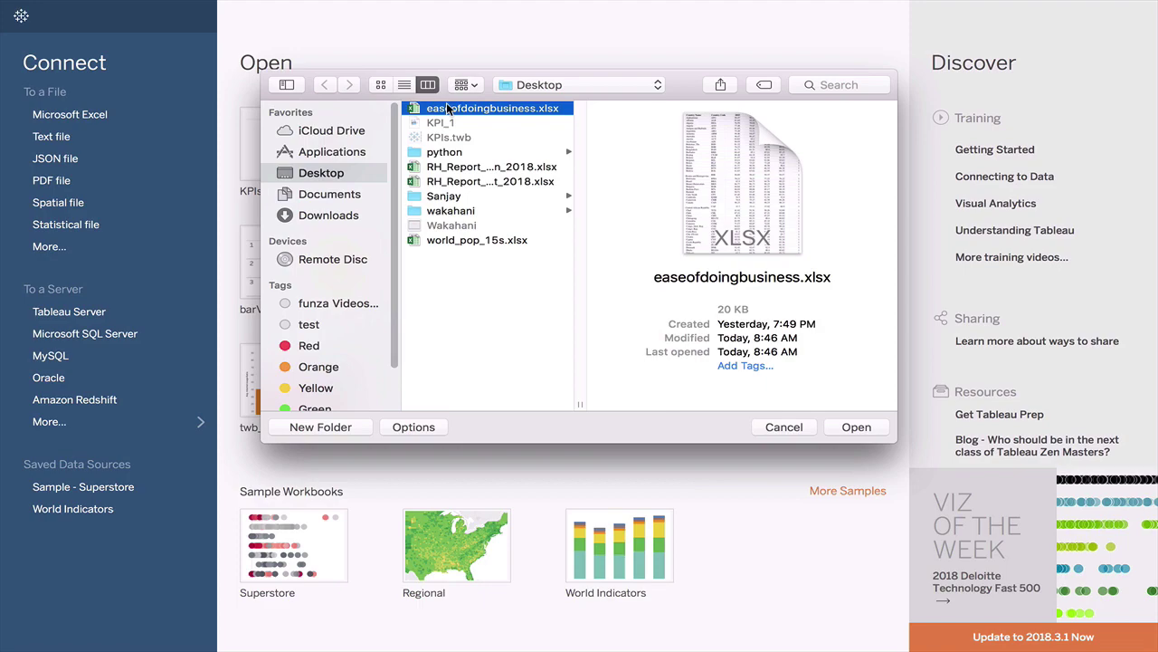
click(856, 427)
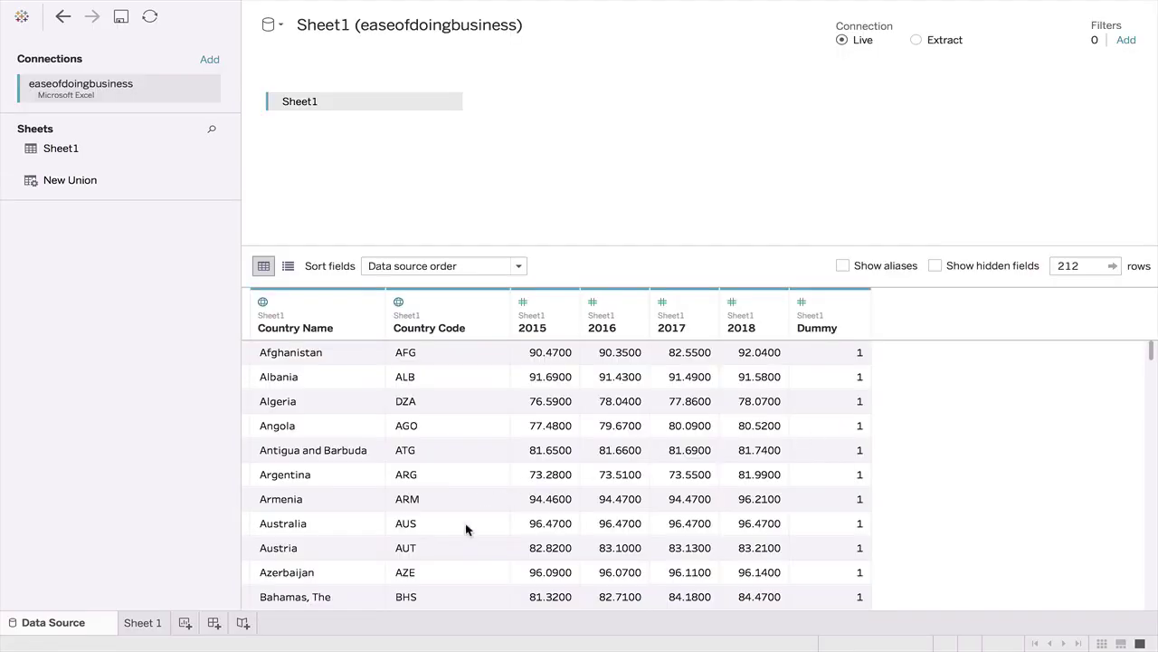
scroll(457, 541, down, 4)
scroll(457, 541, down, 4)
scroll(457, 540, up, 8)
- Add a Country Name data source filter that keeps 14 of the 212 countries
click(1126, 40)
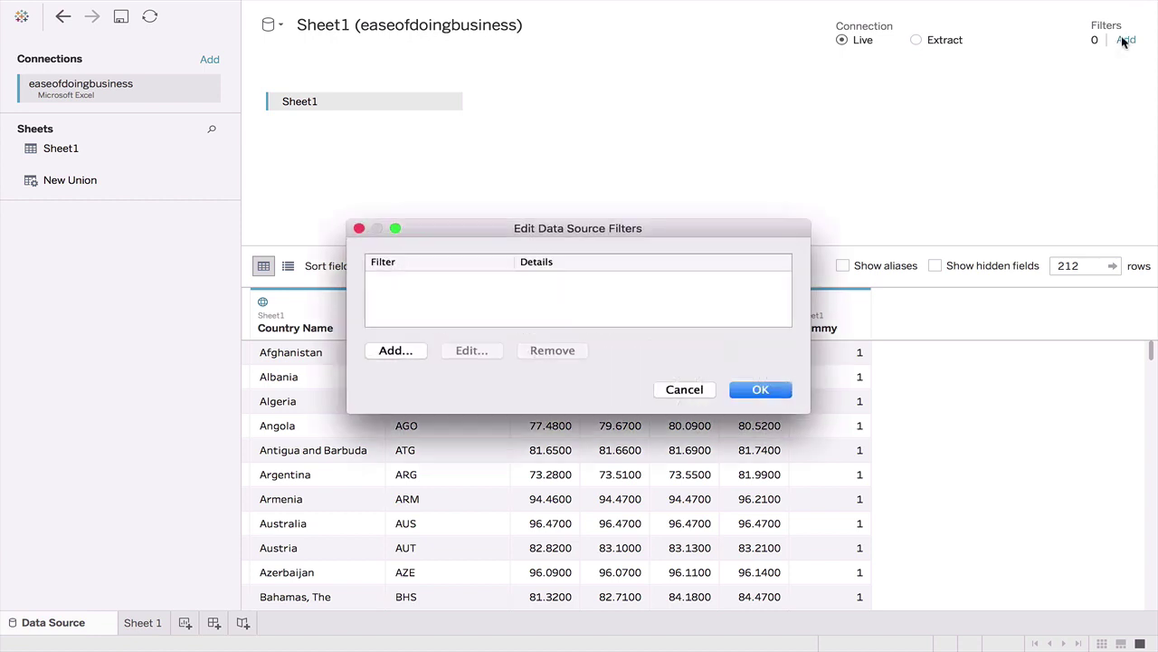
click(391, 352)
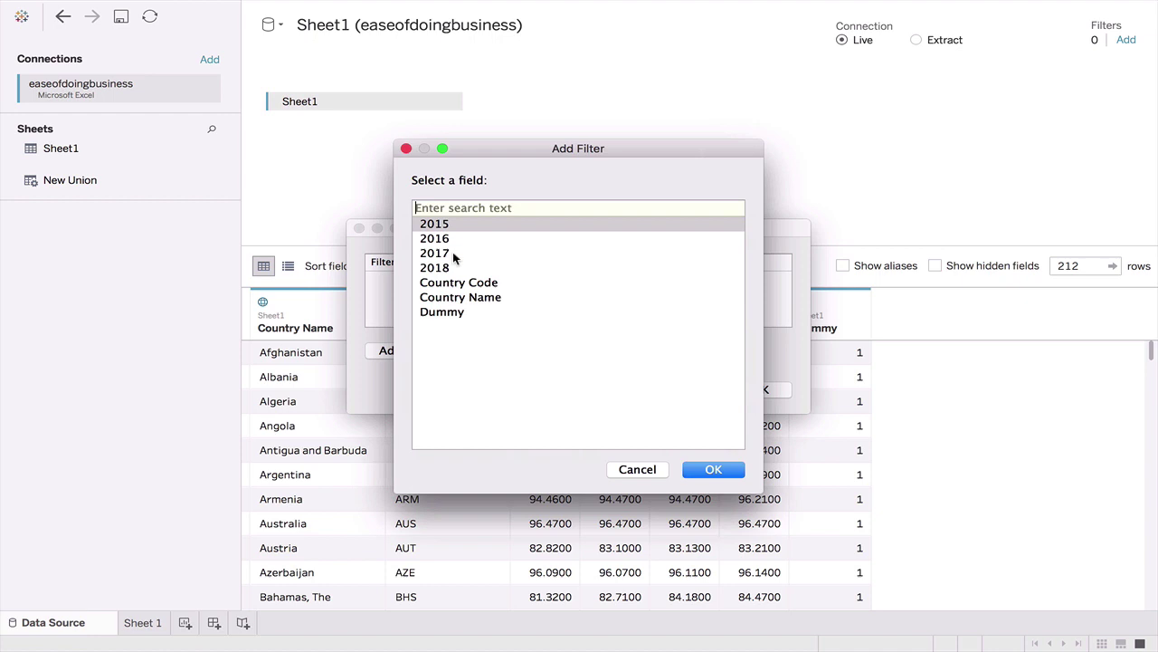
click(471, 295)
key(Return)
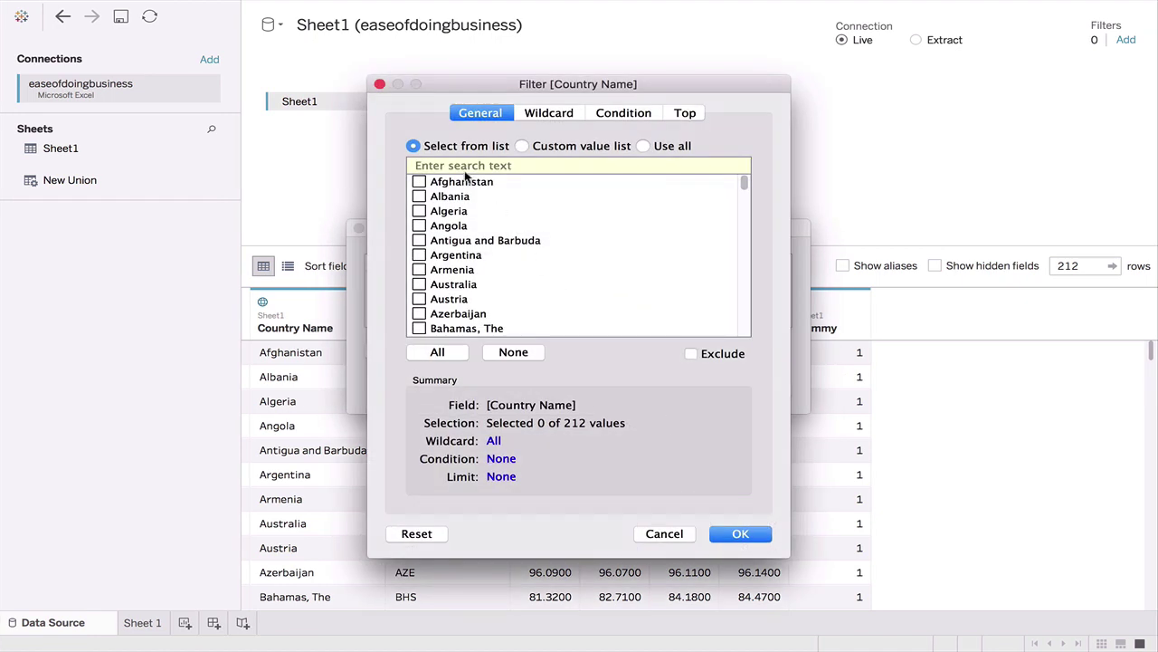
click(455, 261)
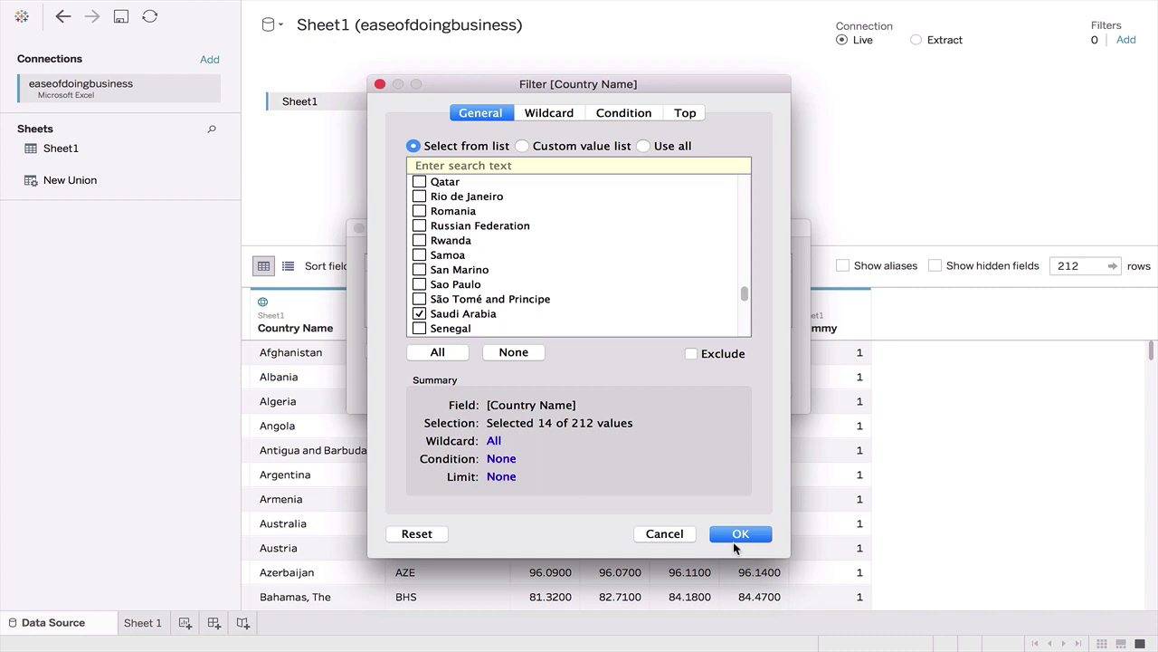
click(738, 536)
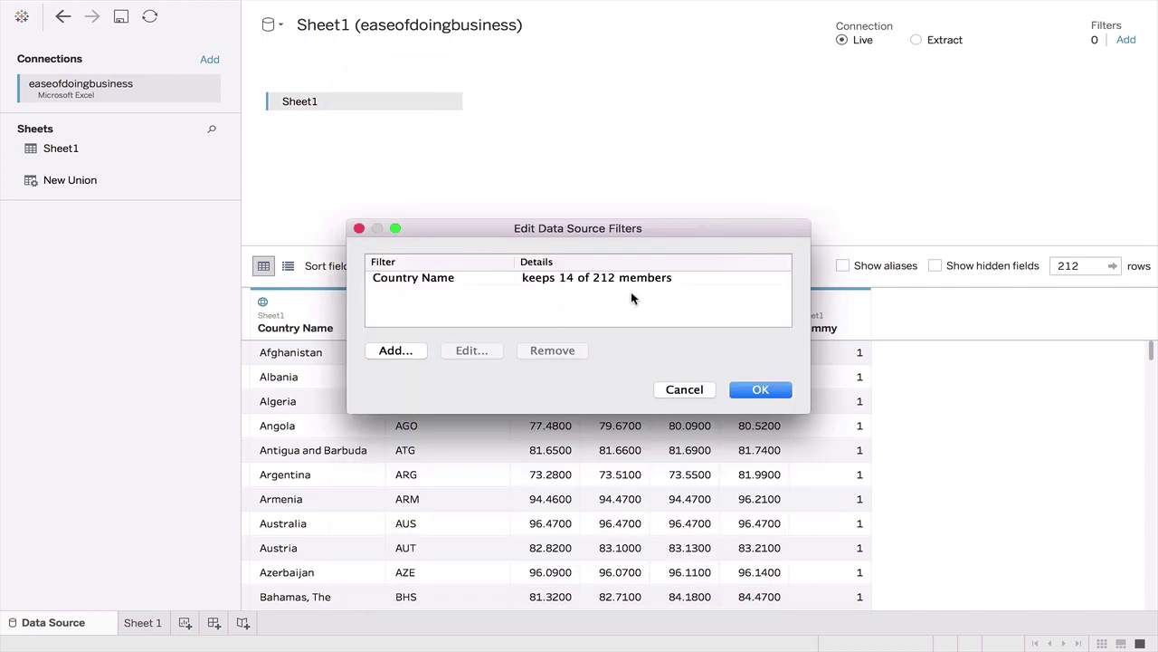
click(751, 392)
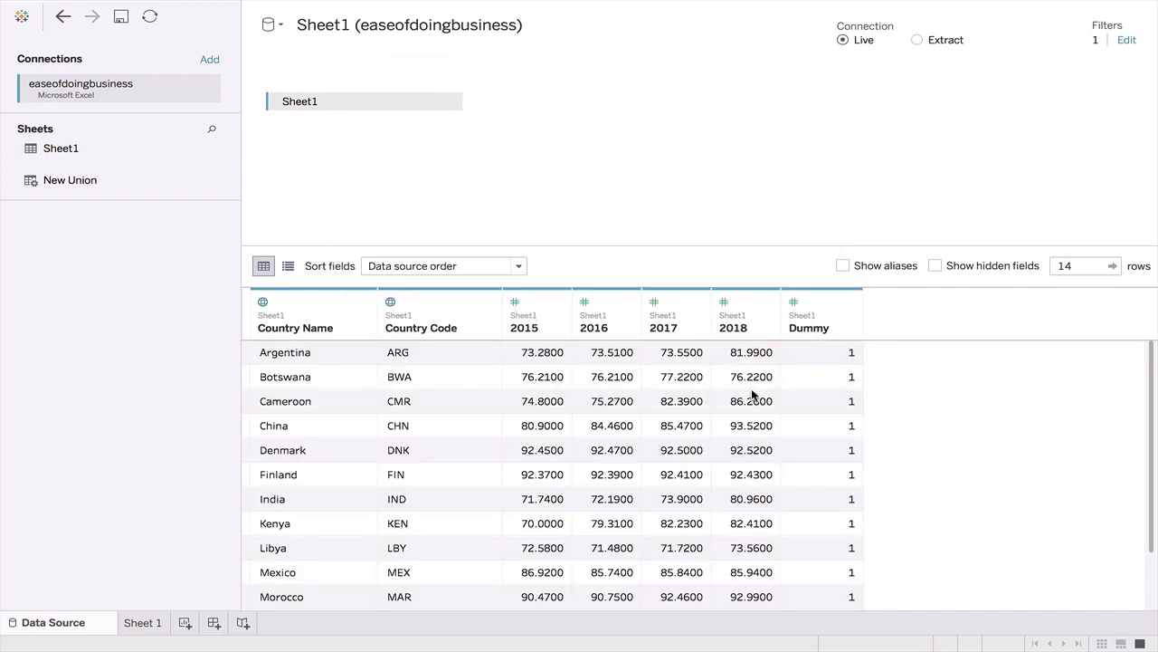
- Pivot the 2015–2018 year columns into rows
click(548, 326)
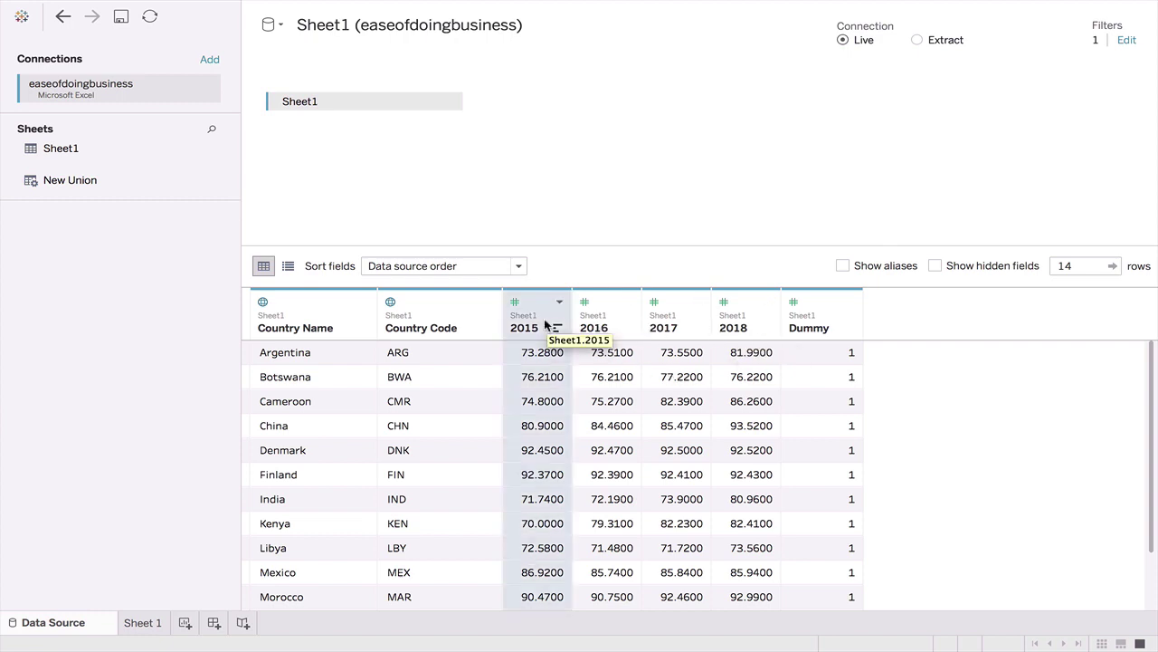
shift+click(746, 333)
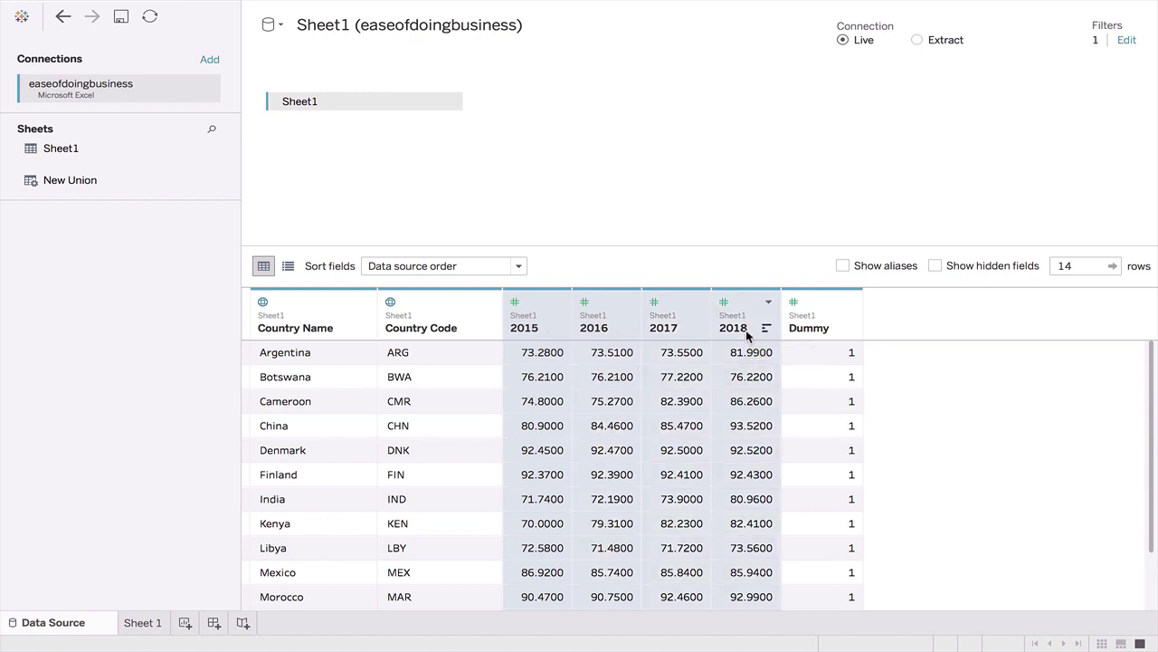
right_click(746, 335)
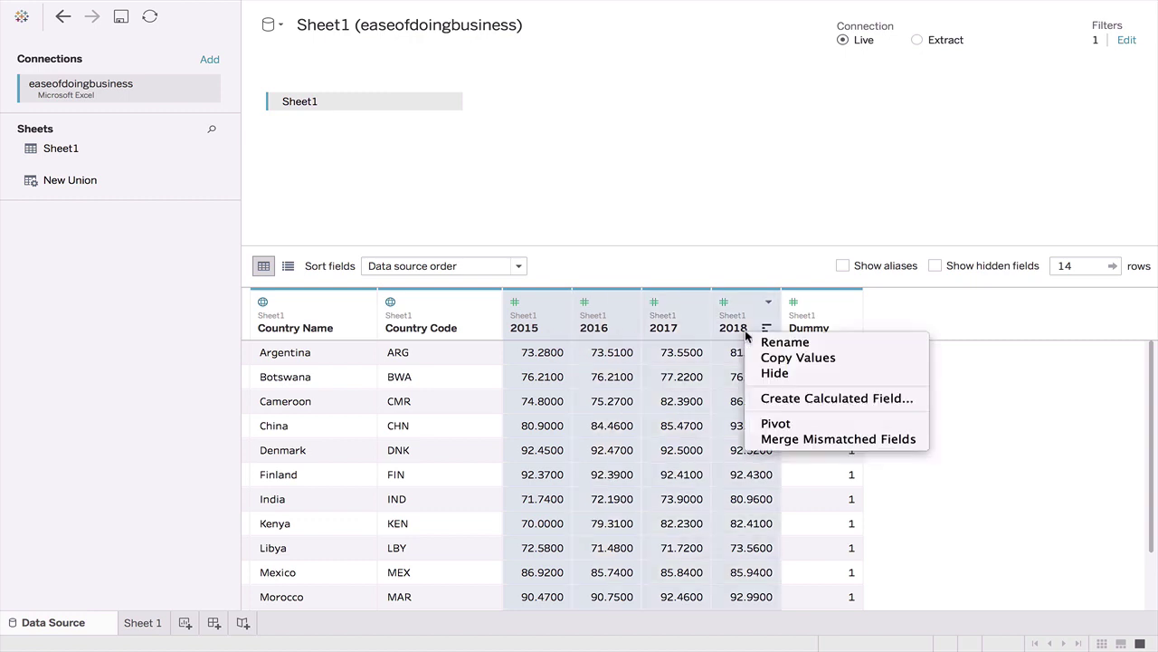
click(776, 426)
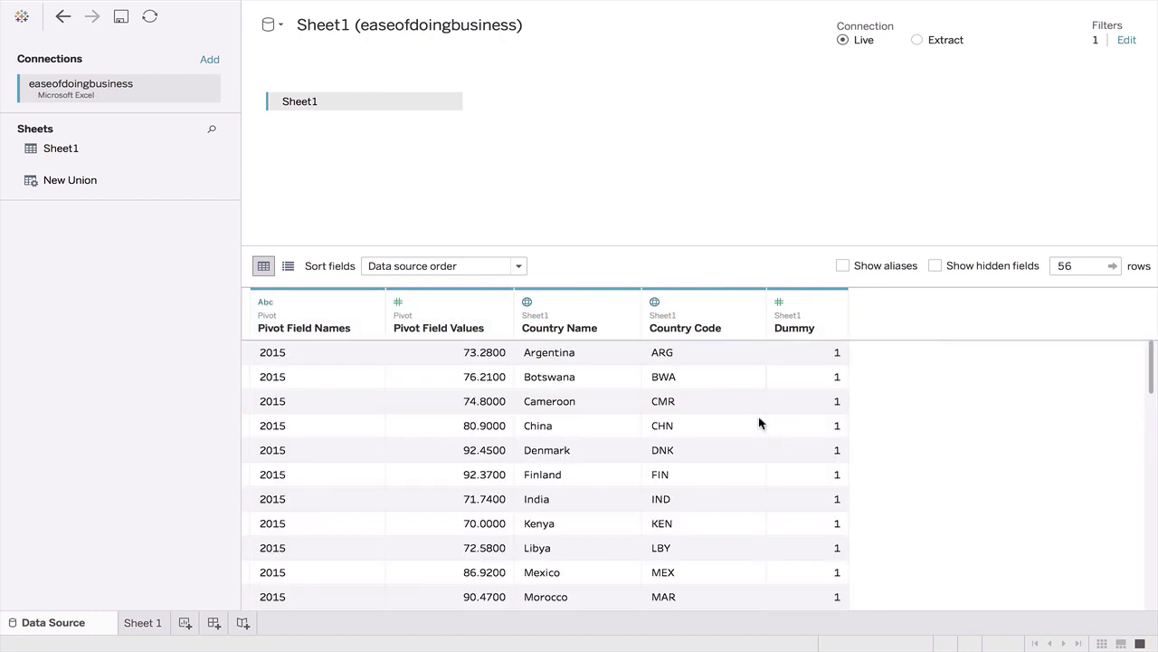
- Rename the pivoted field-name and value columns to Year and Score
click(340, 329)
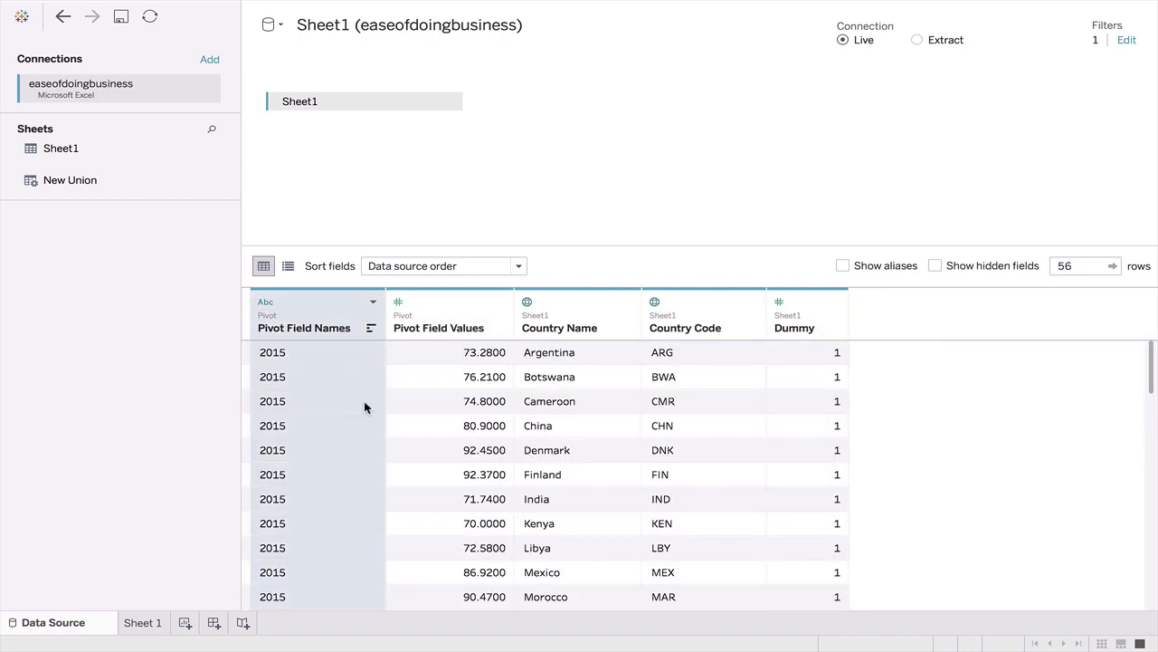
click(364, 406)
double_click(327, 329)
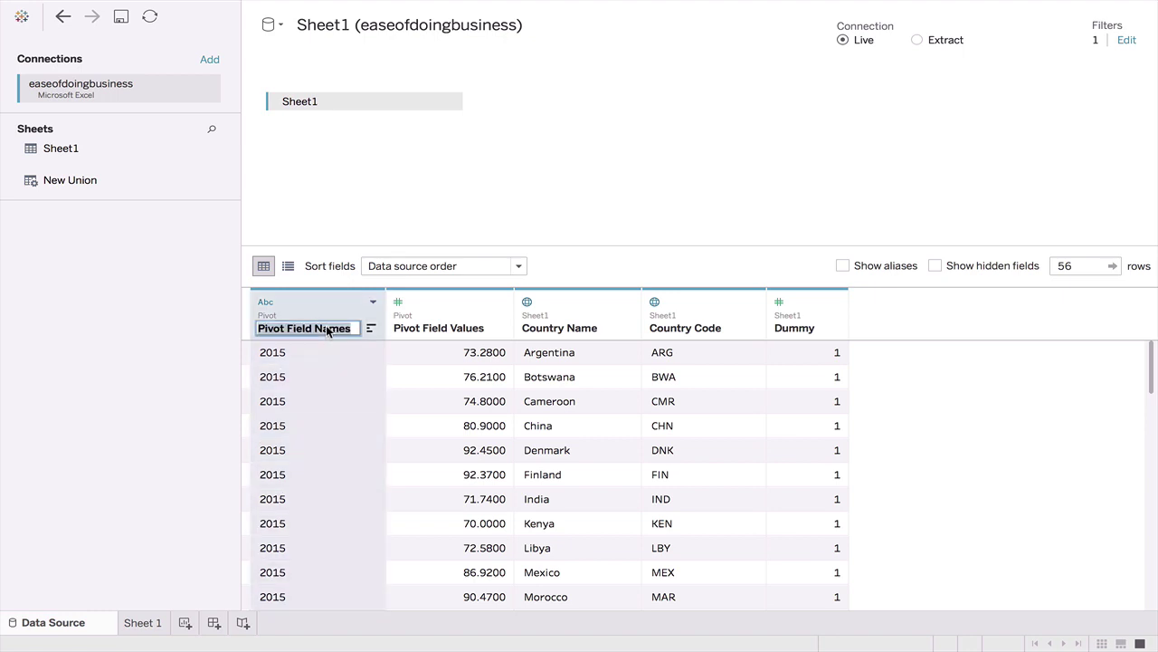
text(Year)
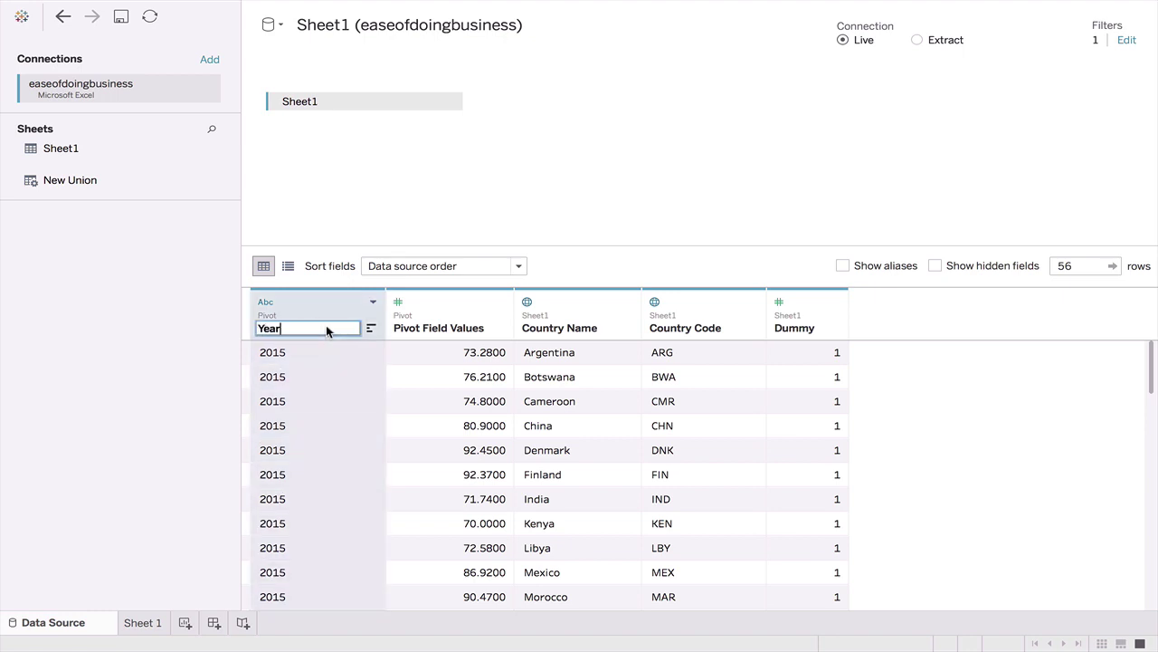
key(Return)
click(384, 333)
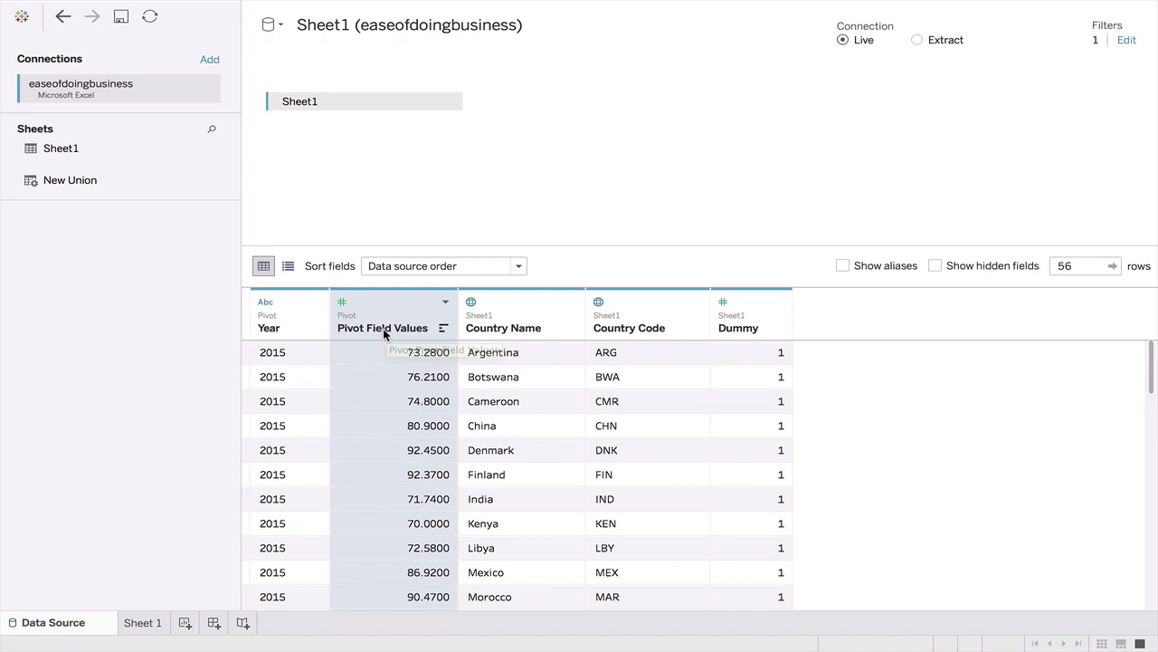
double_click(384, 331)
text(Sco)
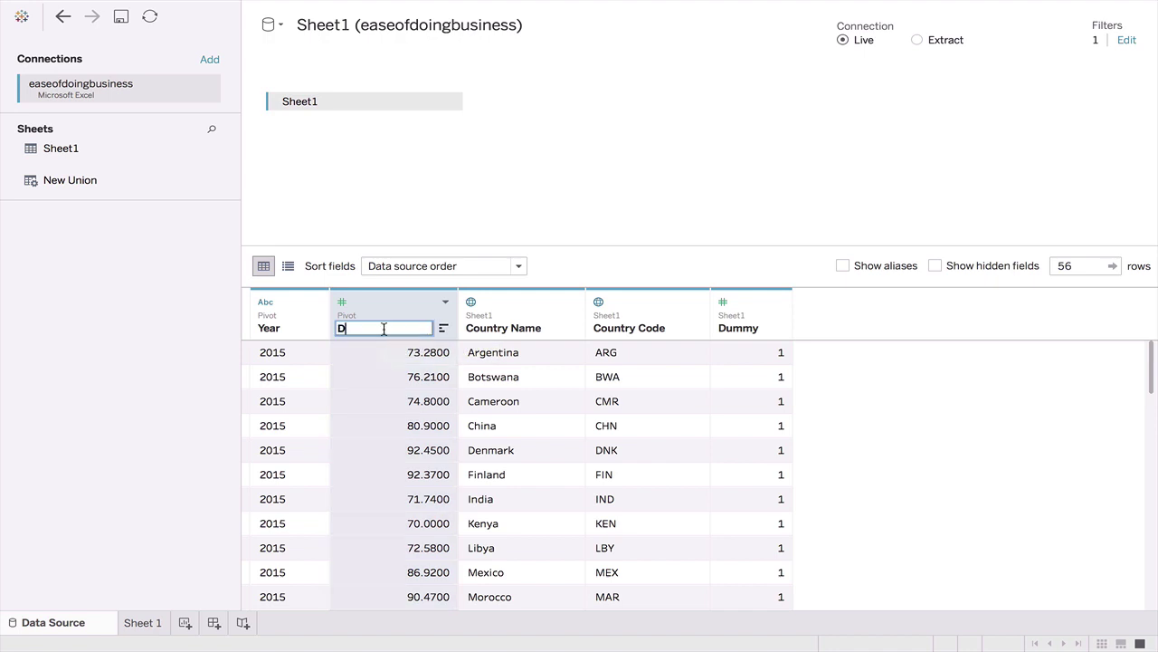
text(re)
key(Return)
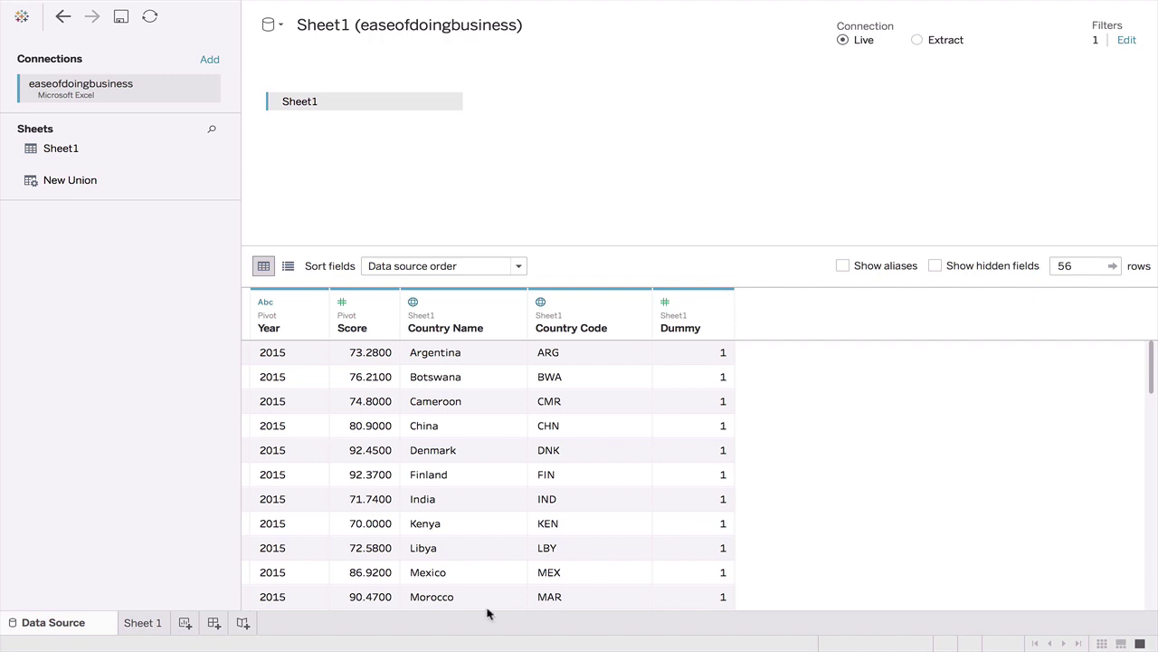
- On Sheet 1, change the Year field's data type to Number (whole)
click(144, 624)
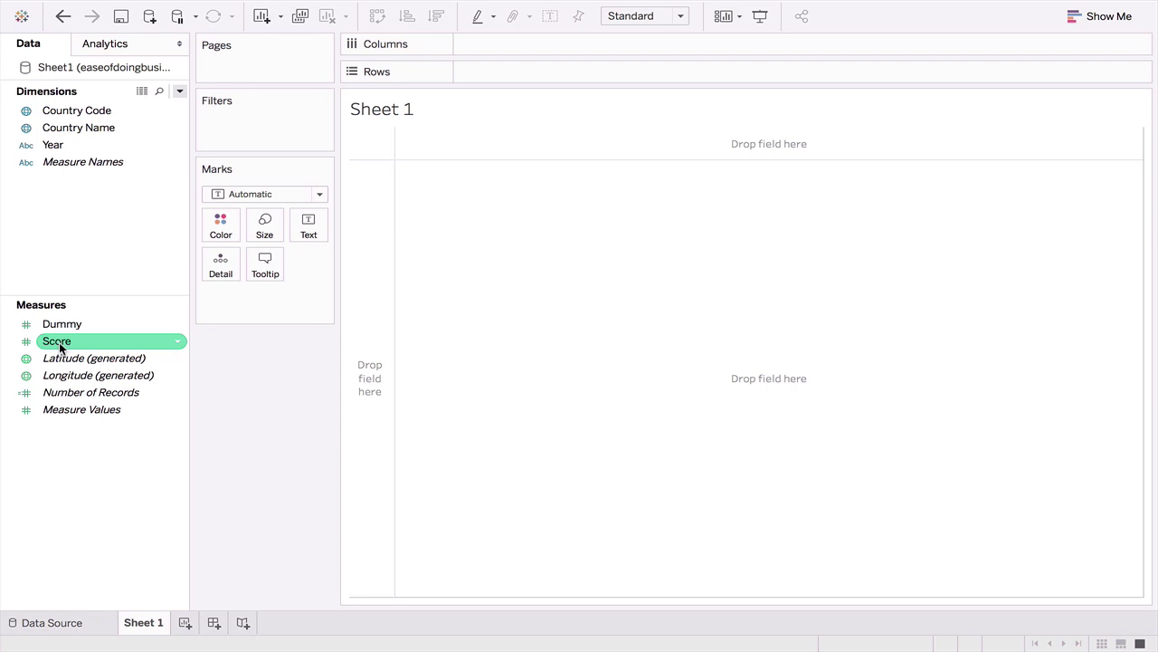
click(176, 143)
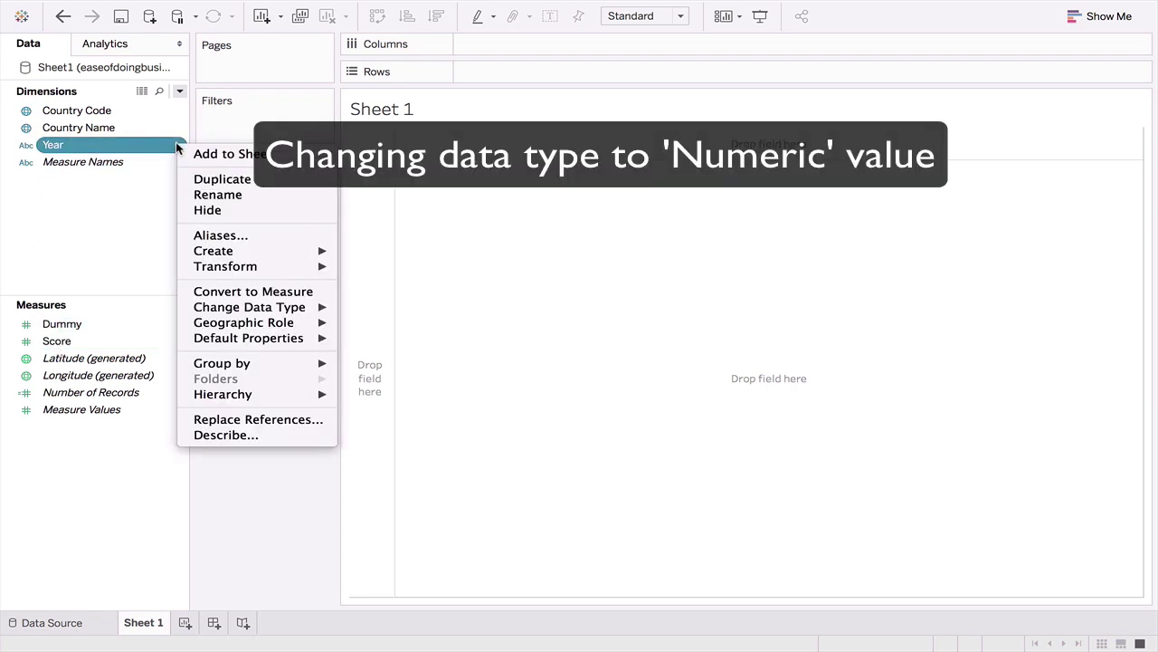
mouse_move(271, 308)
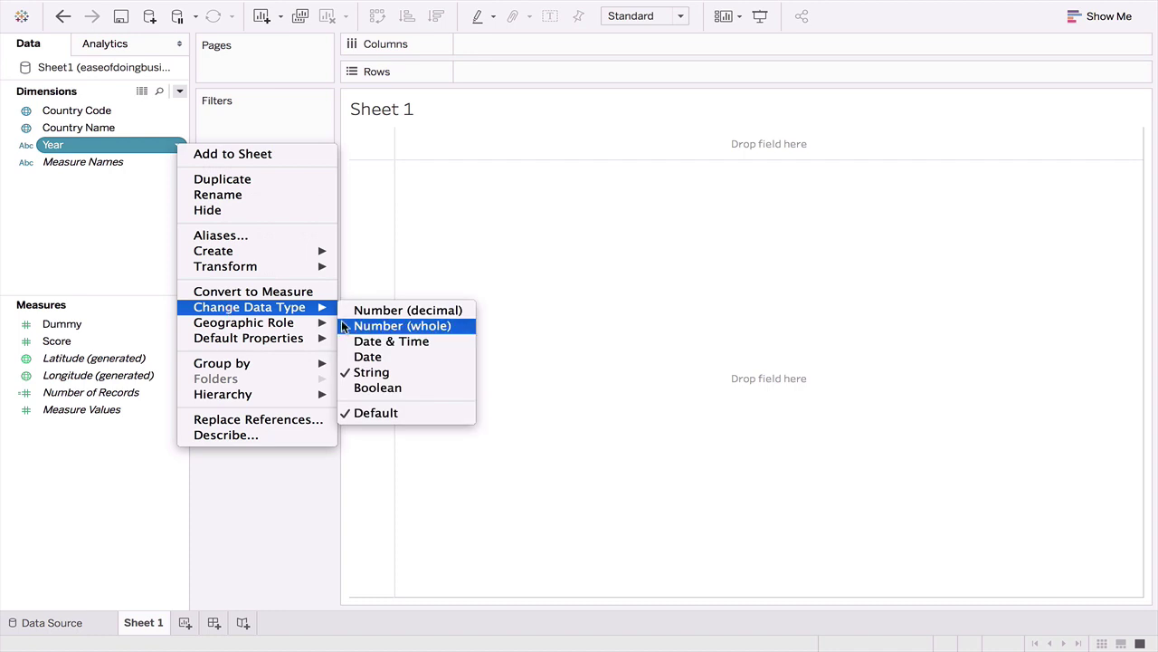
click(348, 326)
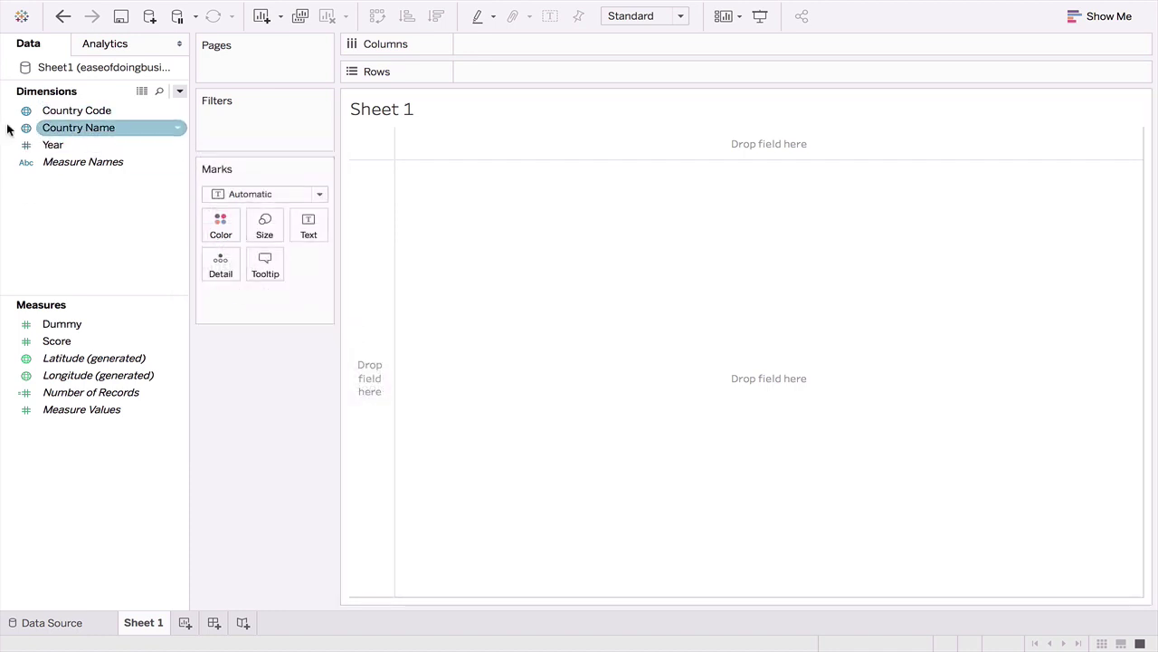
click(179, 91)
- Name the new calculated field CurrentScore and begin its formula IF {MAX([Year])} = [Year]
click(169, 106)
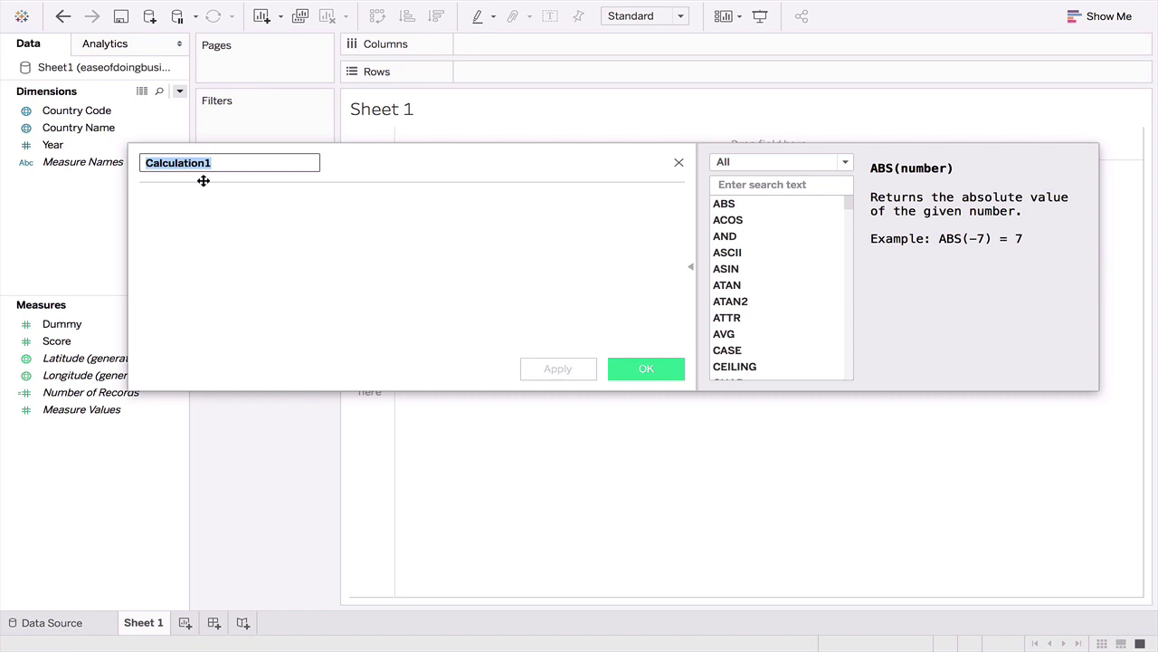
text(CurrentScore)
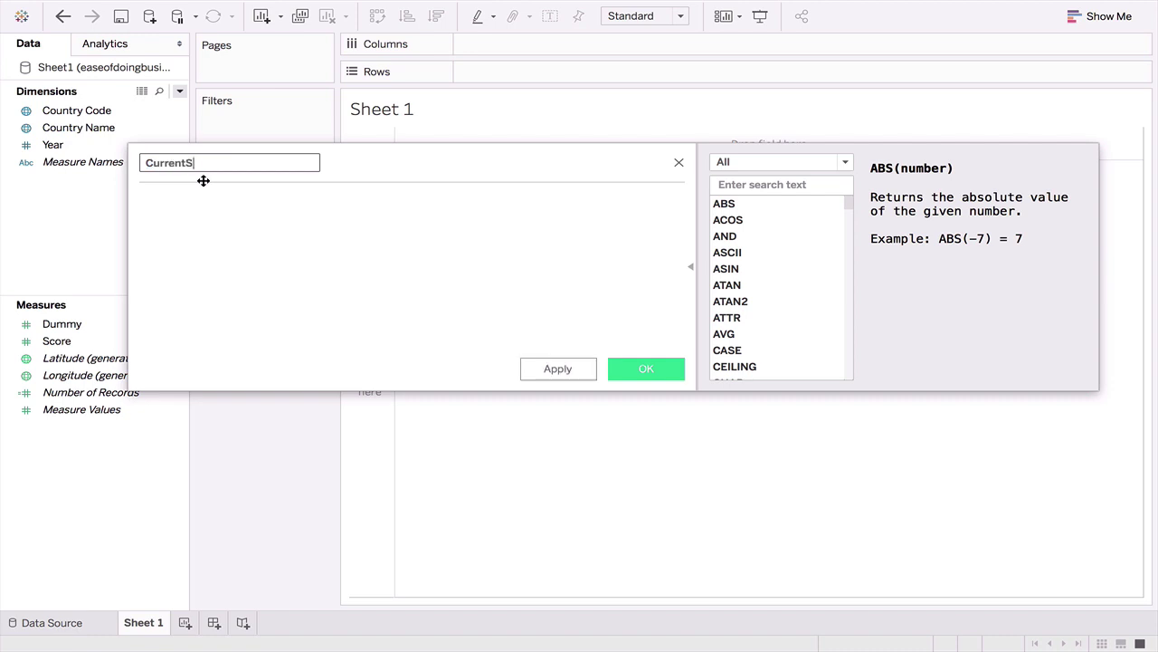
click(202, 220)
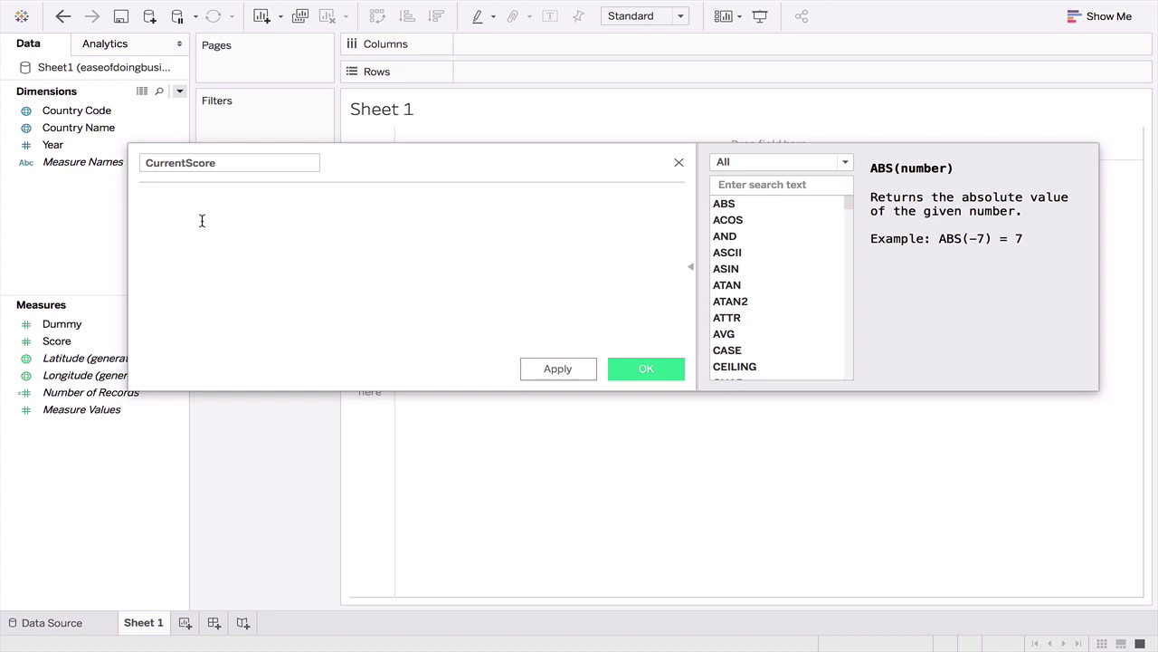
text(IF)
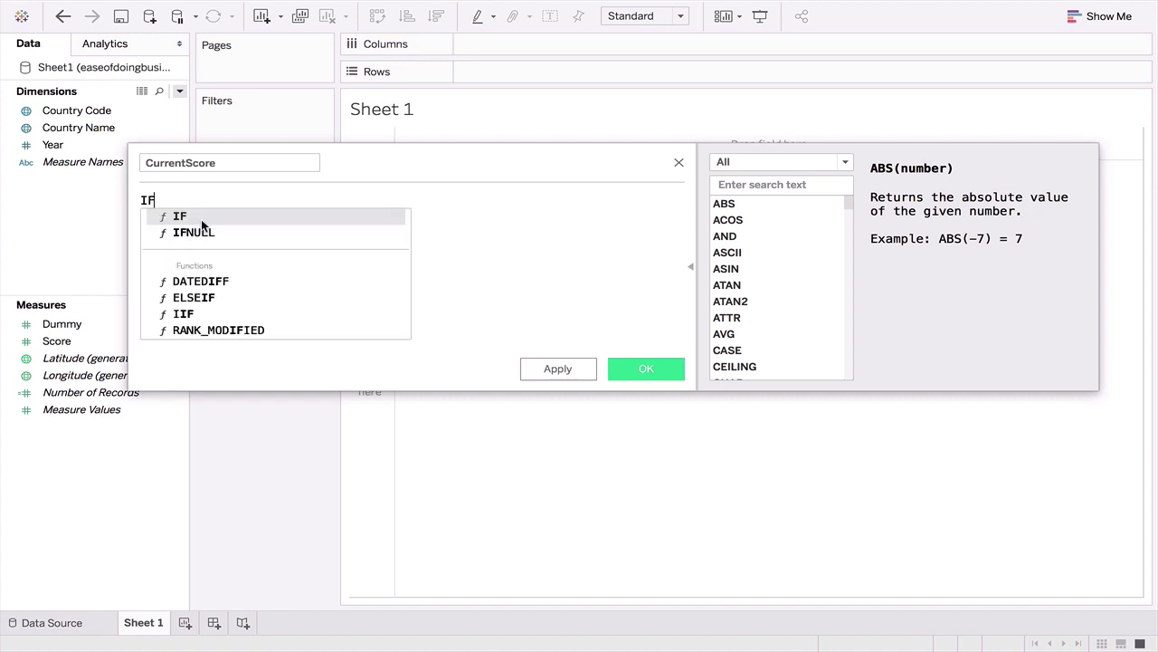
text( ()
text(MAX)
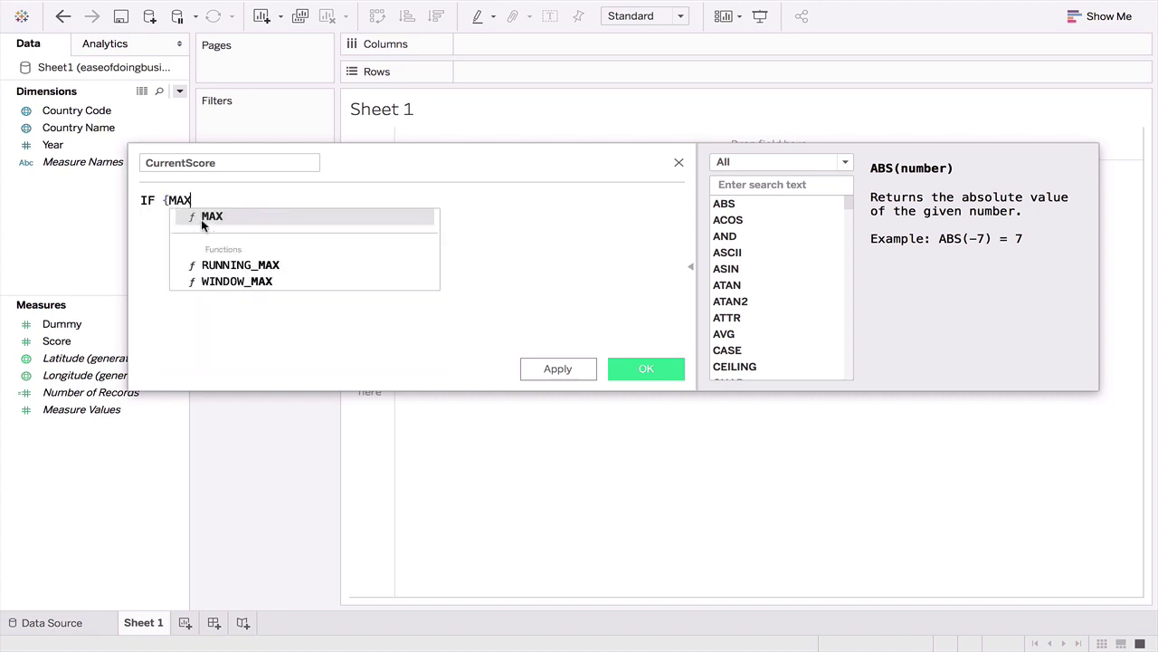
click(203, 219)
text(y)
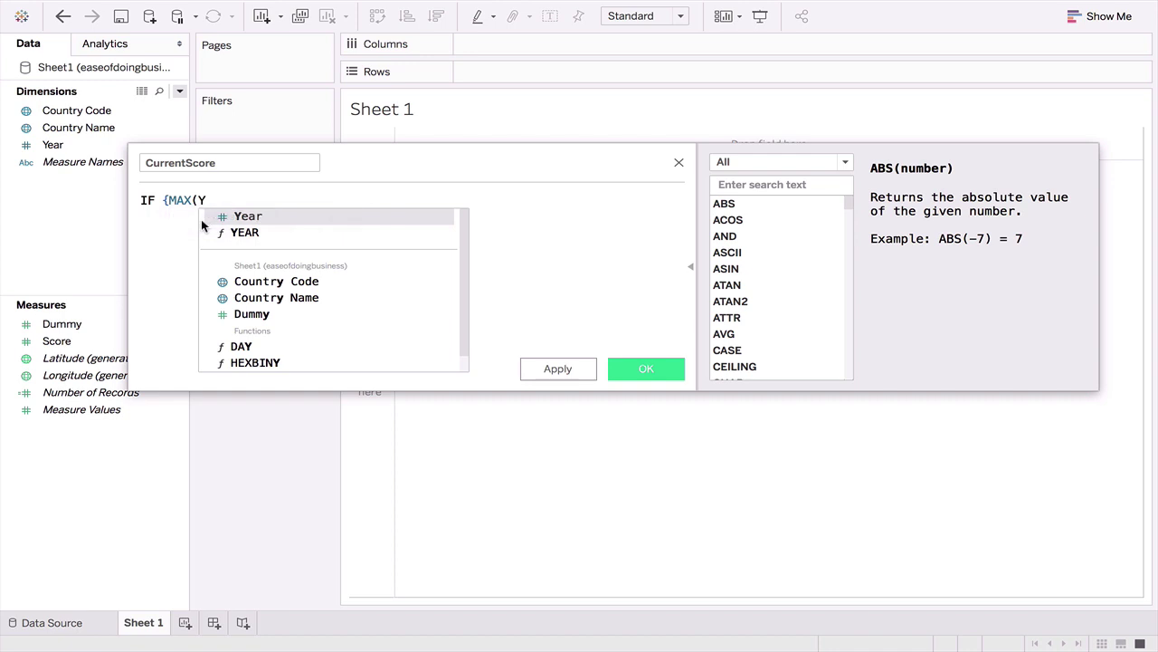
key(Return)
text())
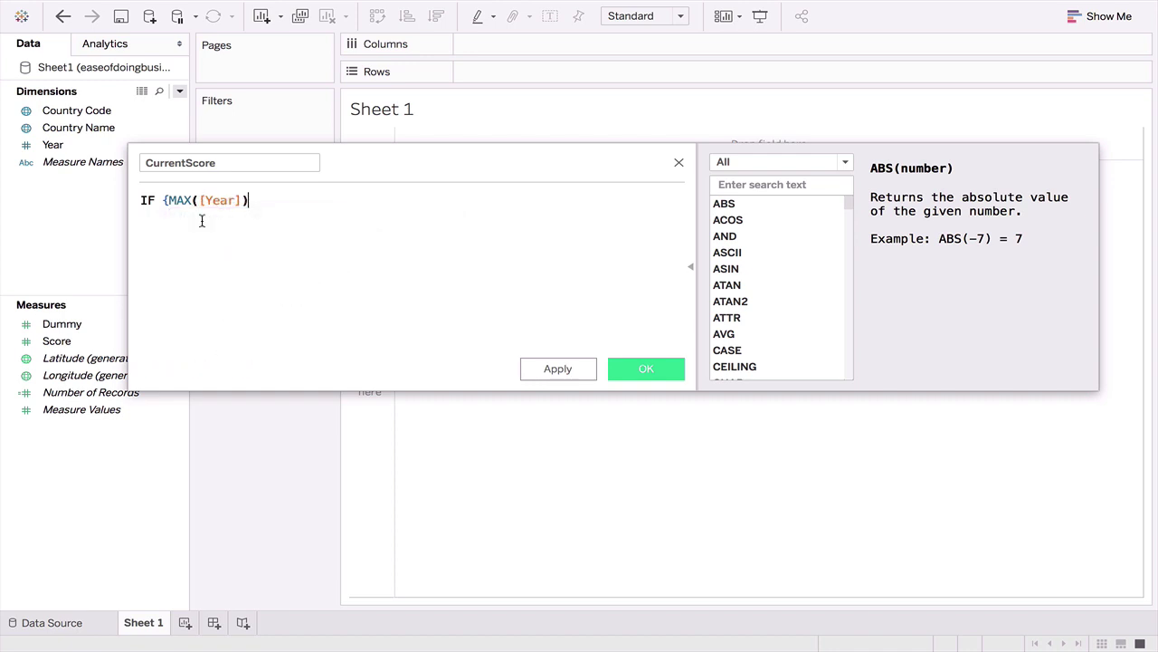
text(} = Y)
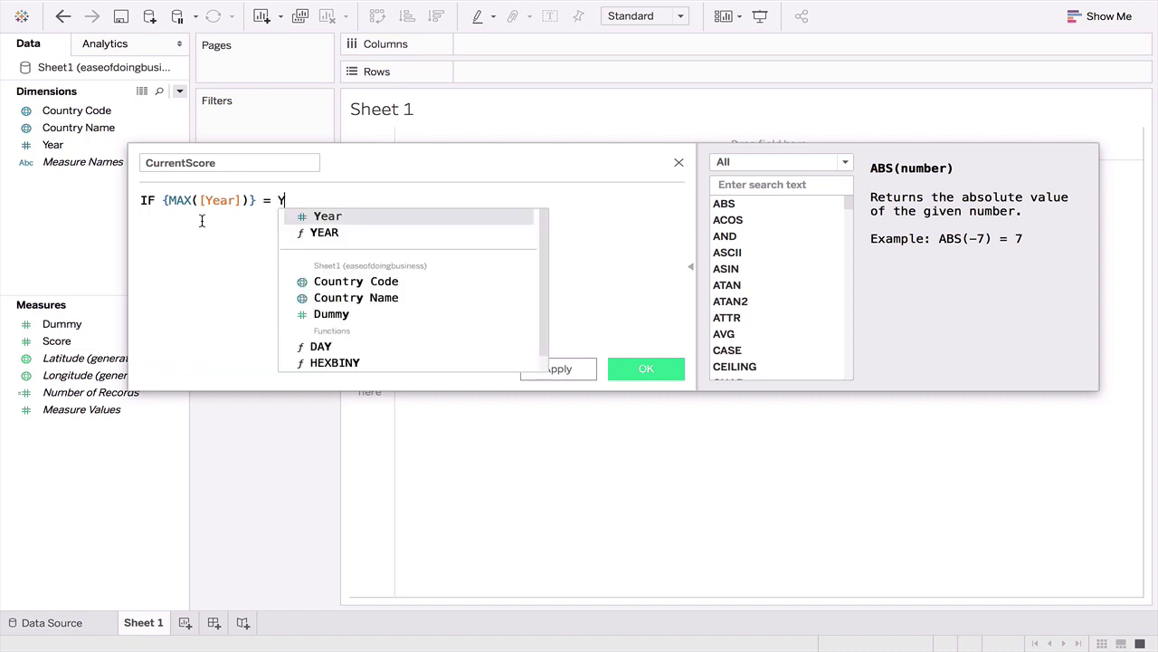
key(Return)
- Finish the formula with THEN [Score] ELSE 0 END and save the CurrentScore field
text(THEN)
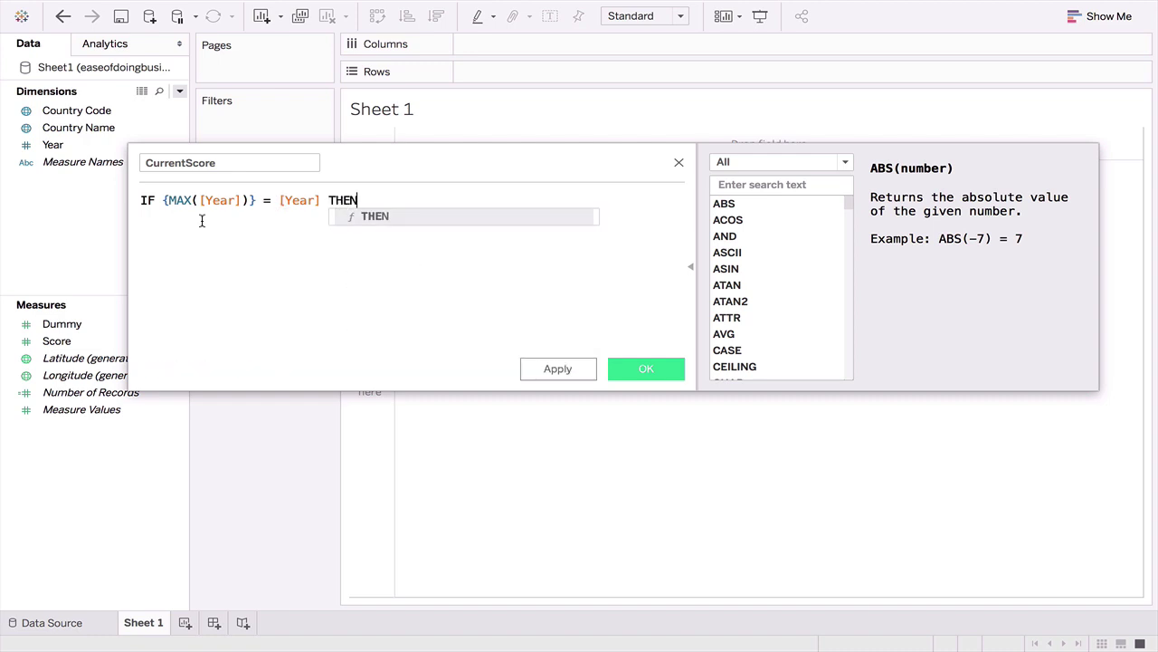
key(Return)
key(Return)
text(SCOR)
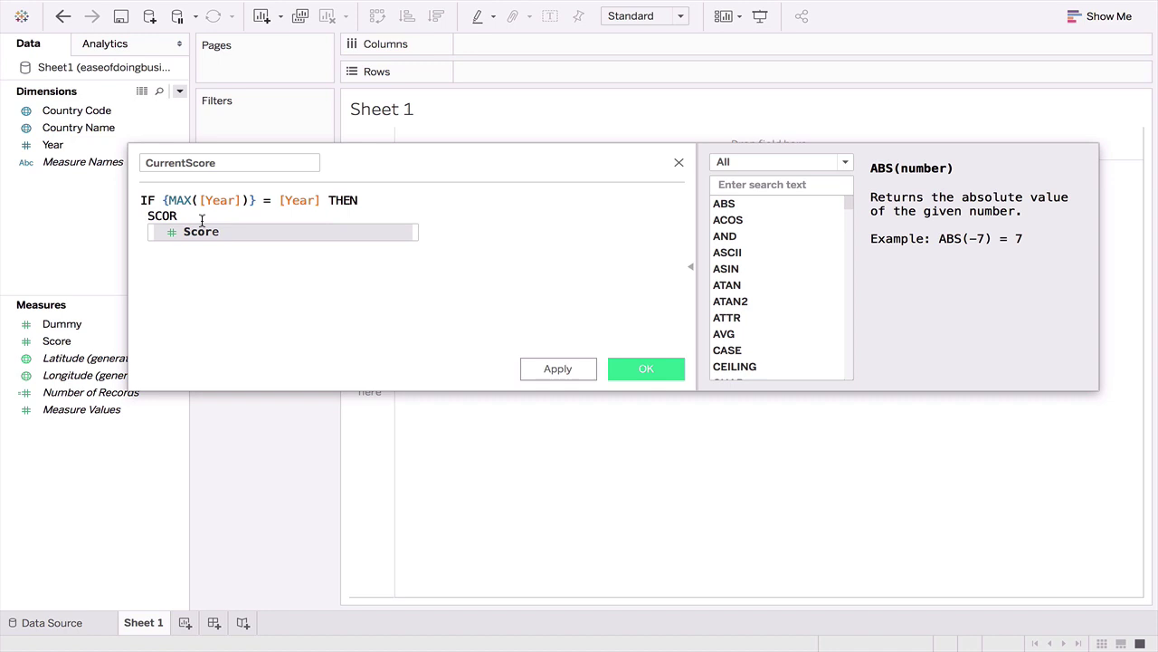
key(Return)
key(Return)
text(ELSE)
key(Return)
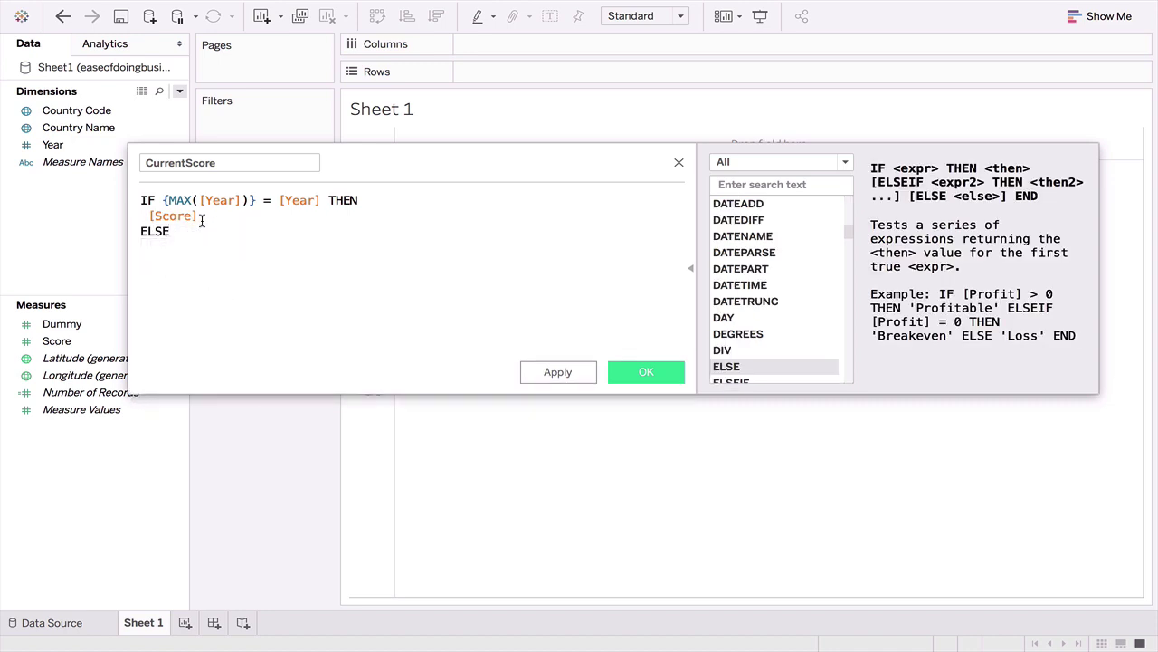
key(Return)
text(0)
key(Return)
text(END)
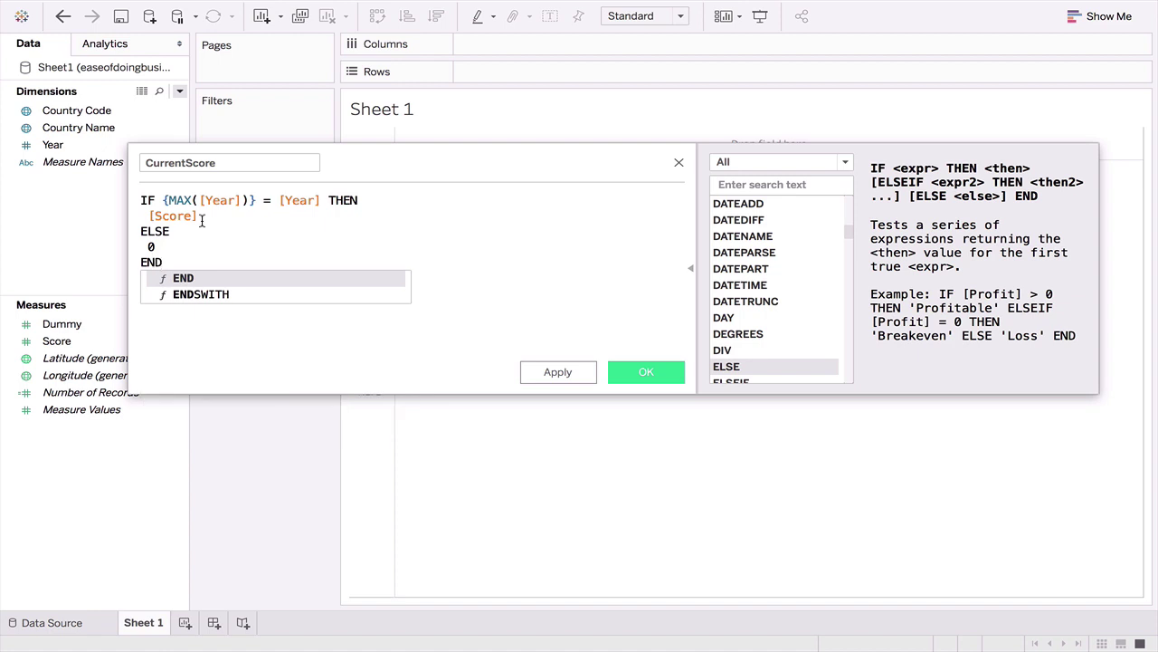
key(Return)
key(Return)
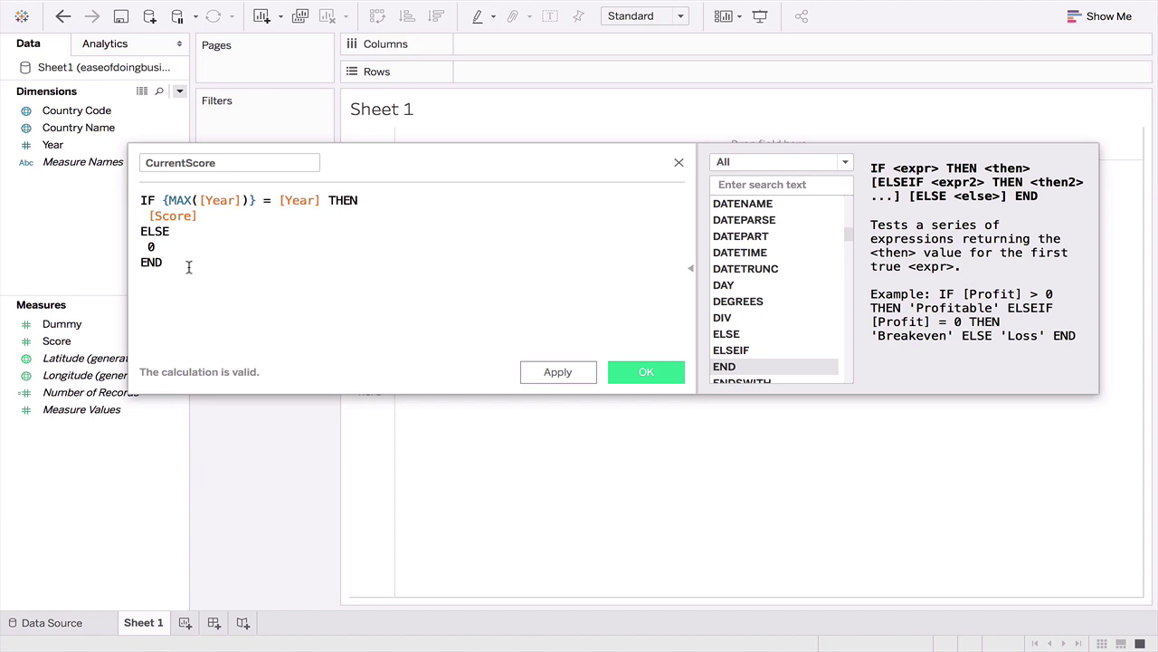
drag(194, 264, 80, 205)
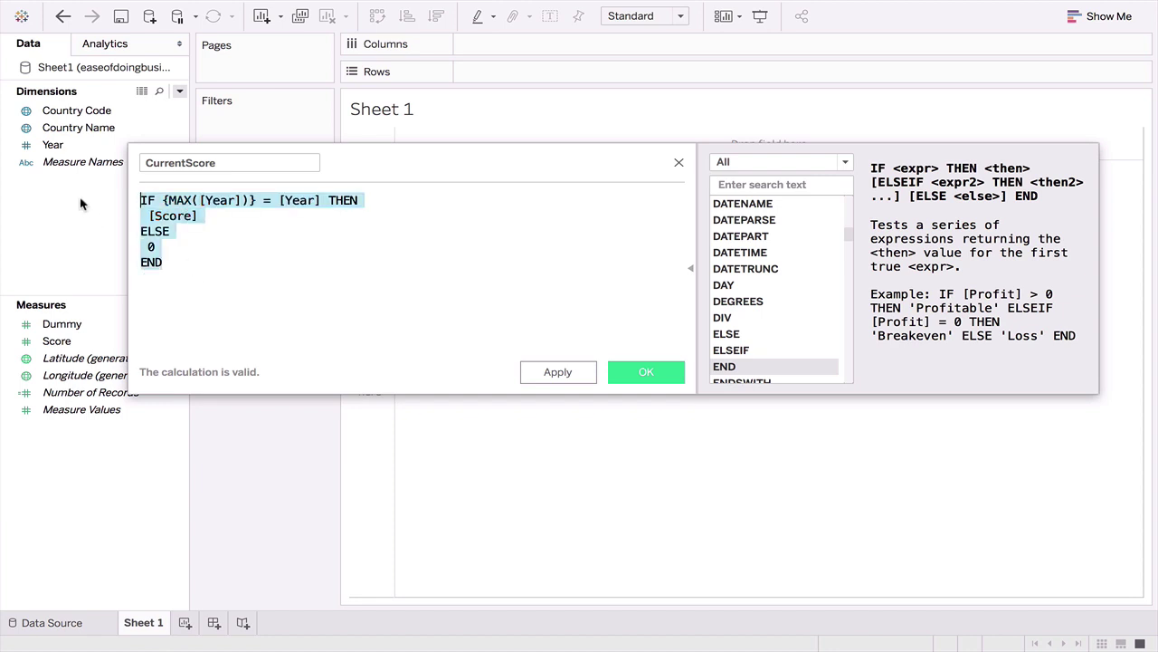
click(547, 373)
click(634, 378)
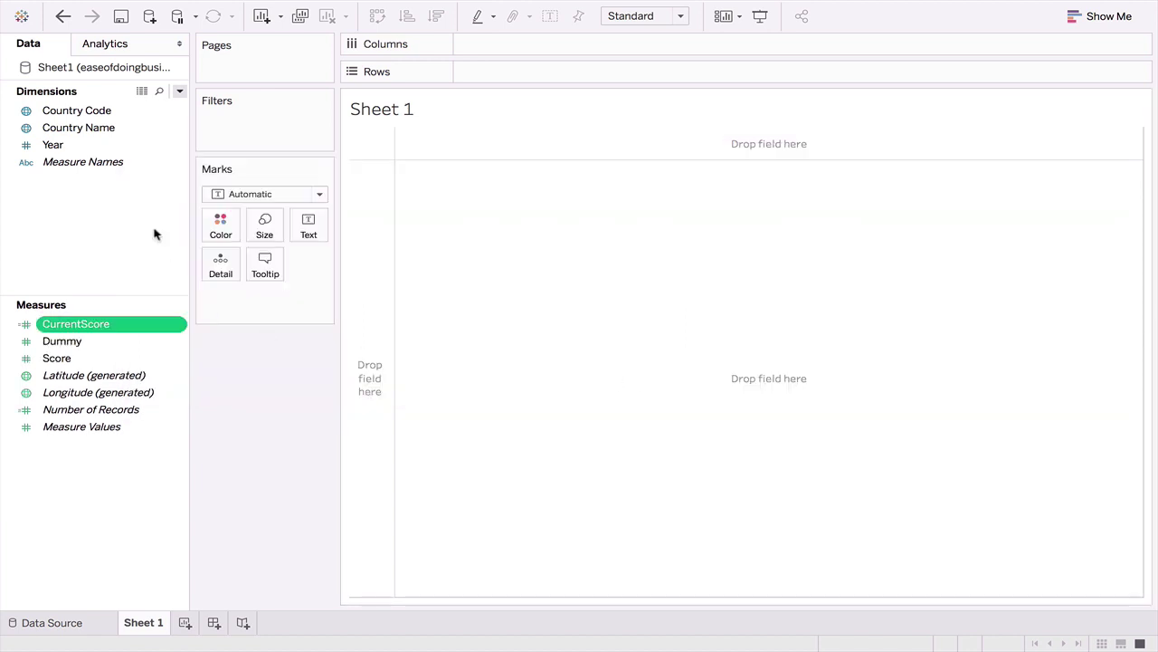
- Create PrevYearScore as IF {MAX([Year])} - 1 = [Year] THEN [Score] ELSE 0 END
click(179, 92)
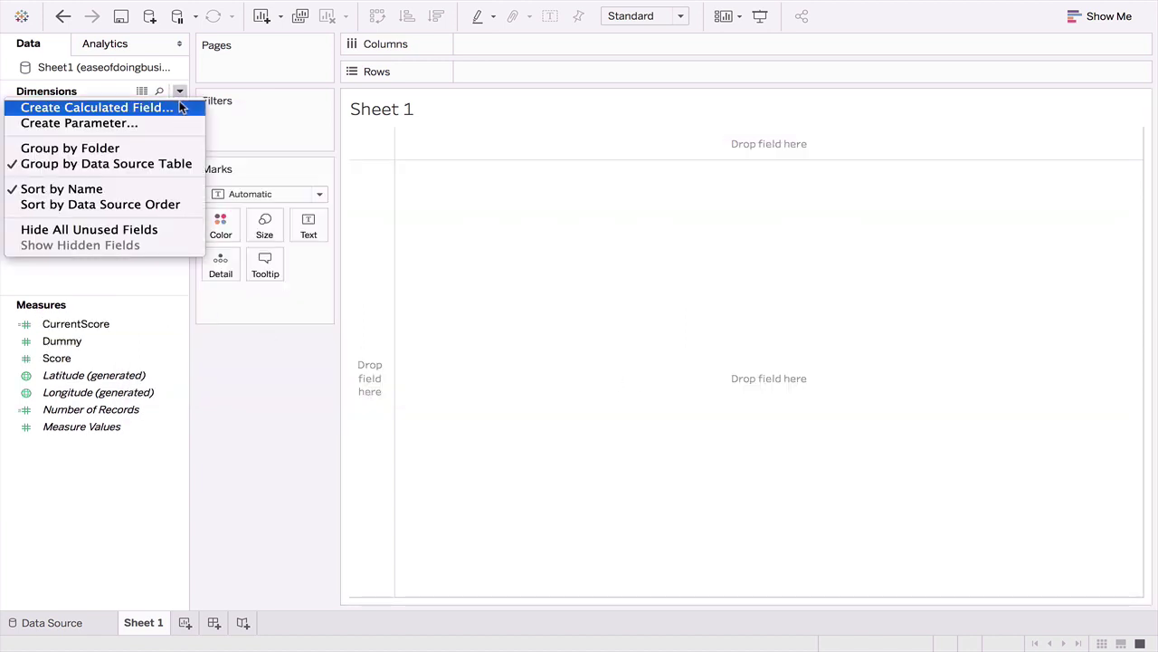
click(173, 108)
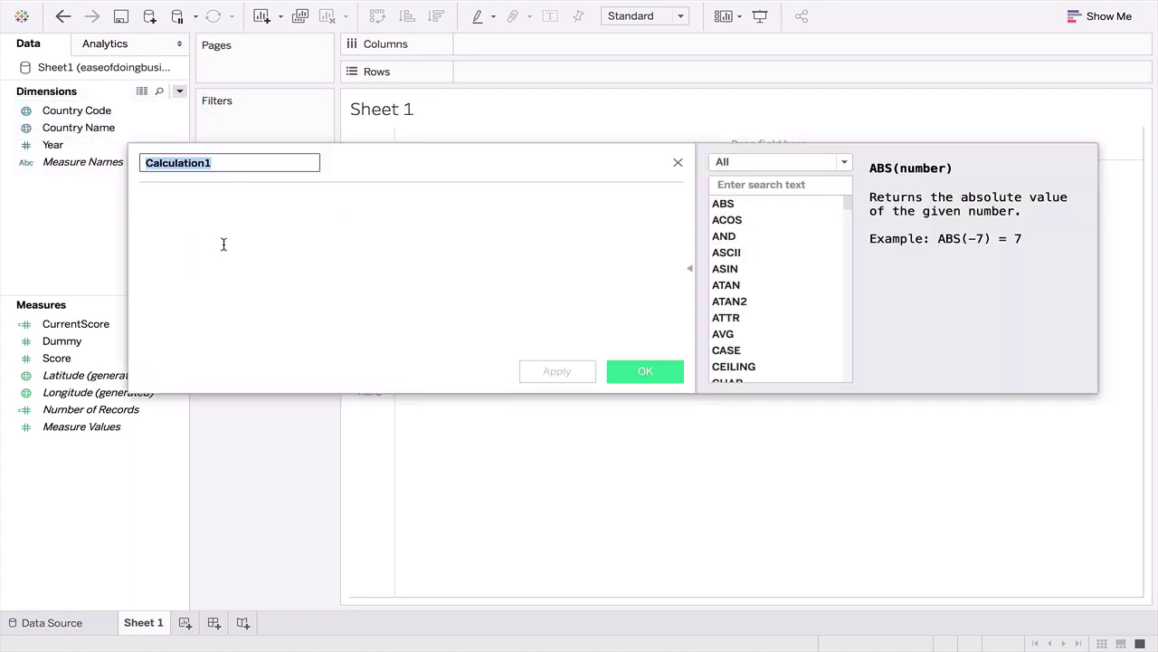
text(Prev)
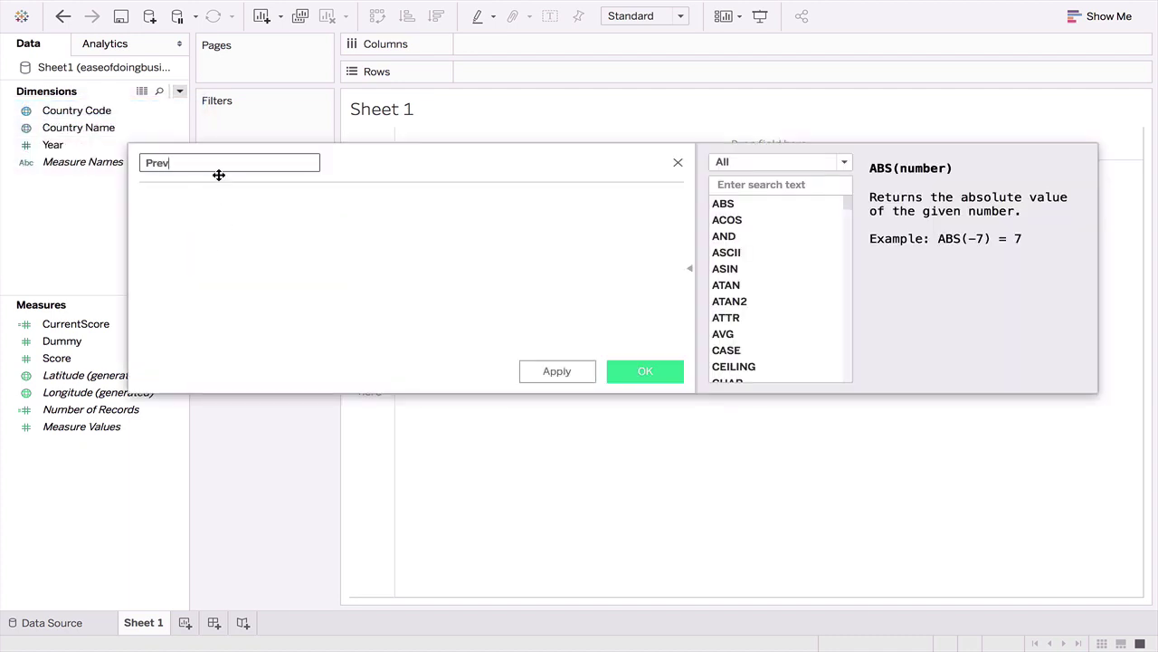
text(YearScore)
click(233, 200)
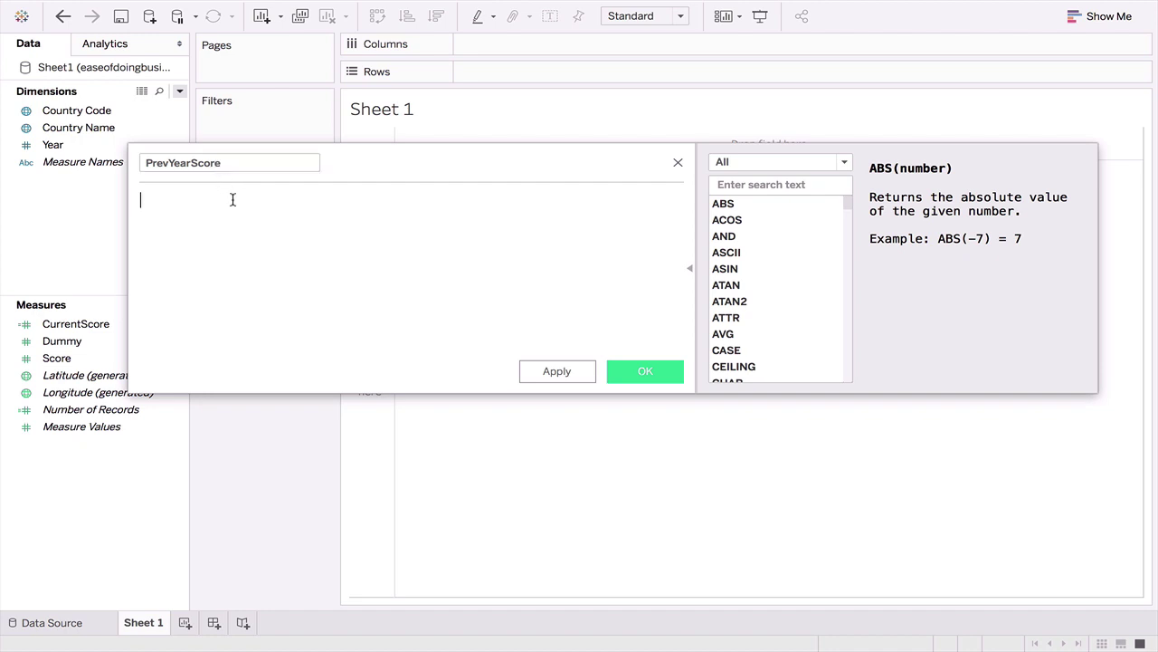
text(IF {MAX([Year])} = [Year] THEN  [Score] ELSE  0 END)
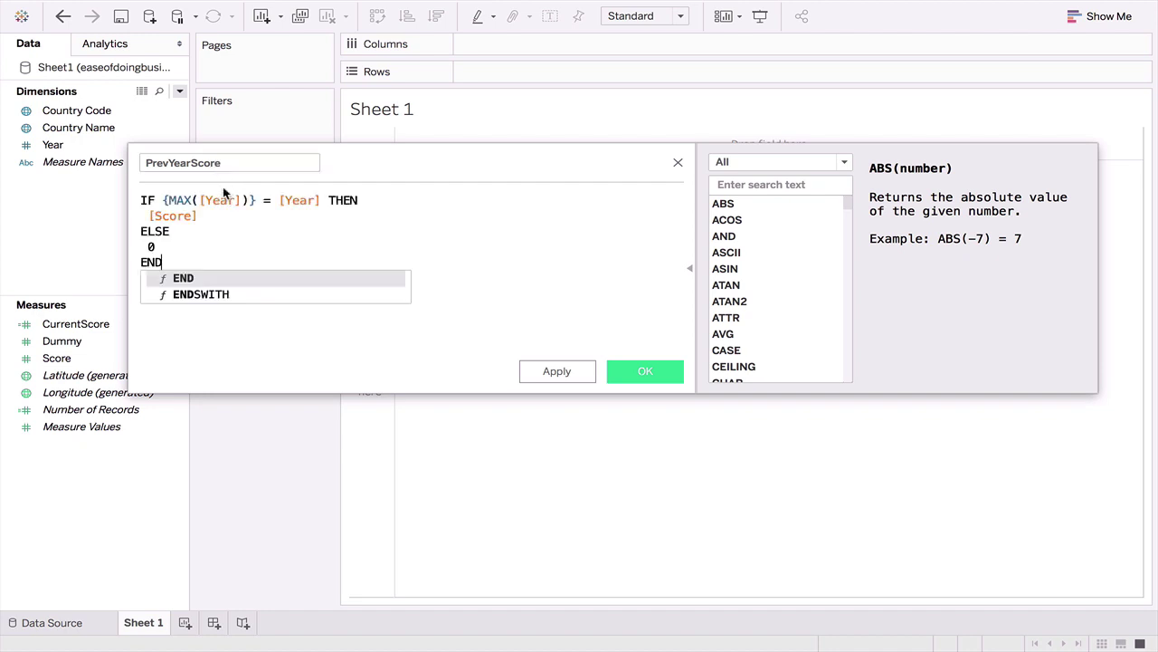
click(256, 200)
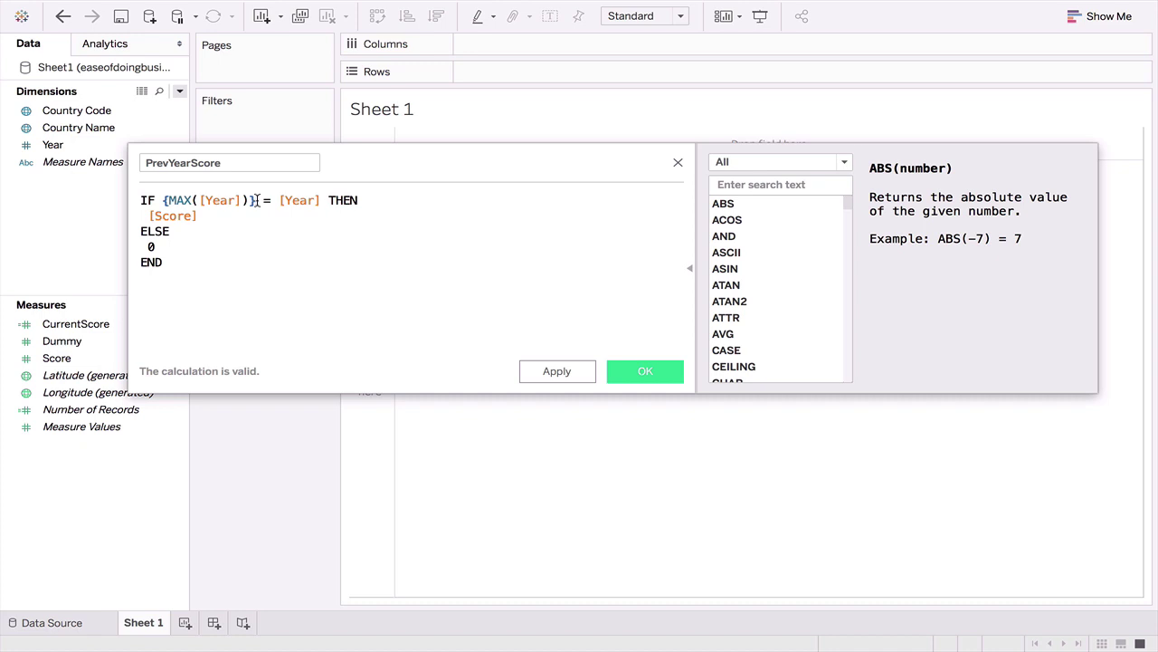
text(- 1)
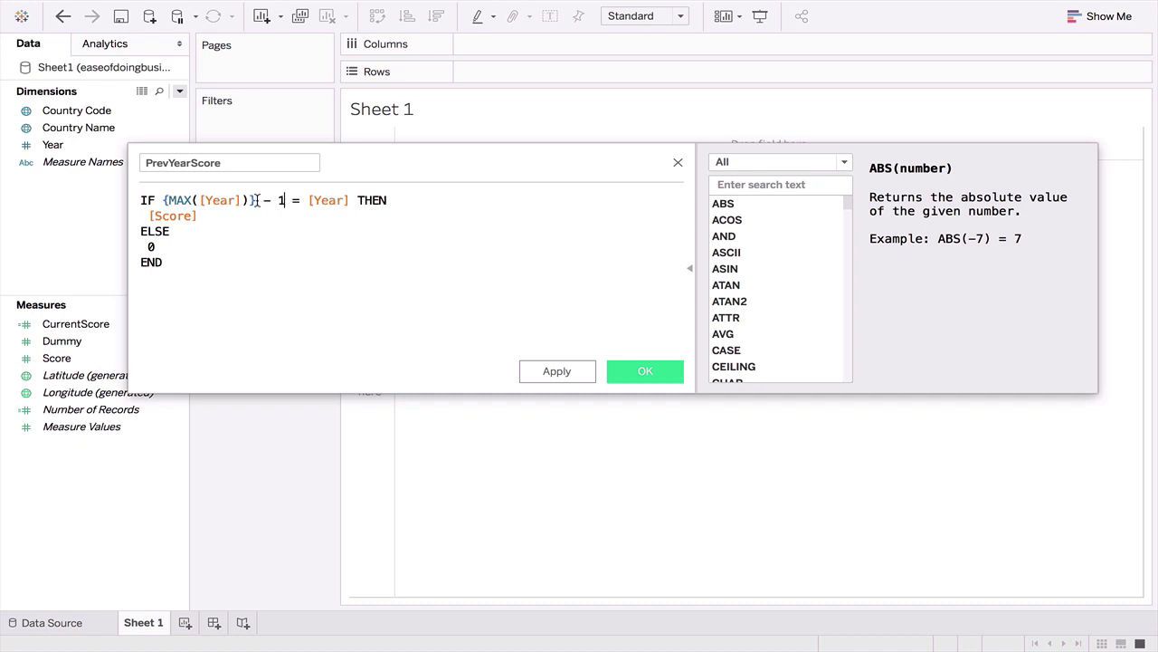
click(551, 371)
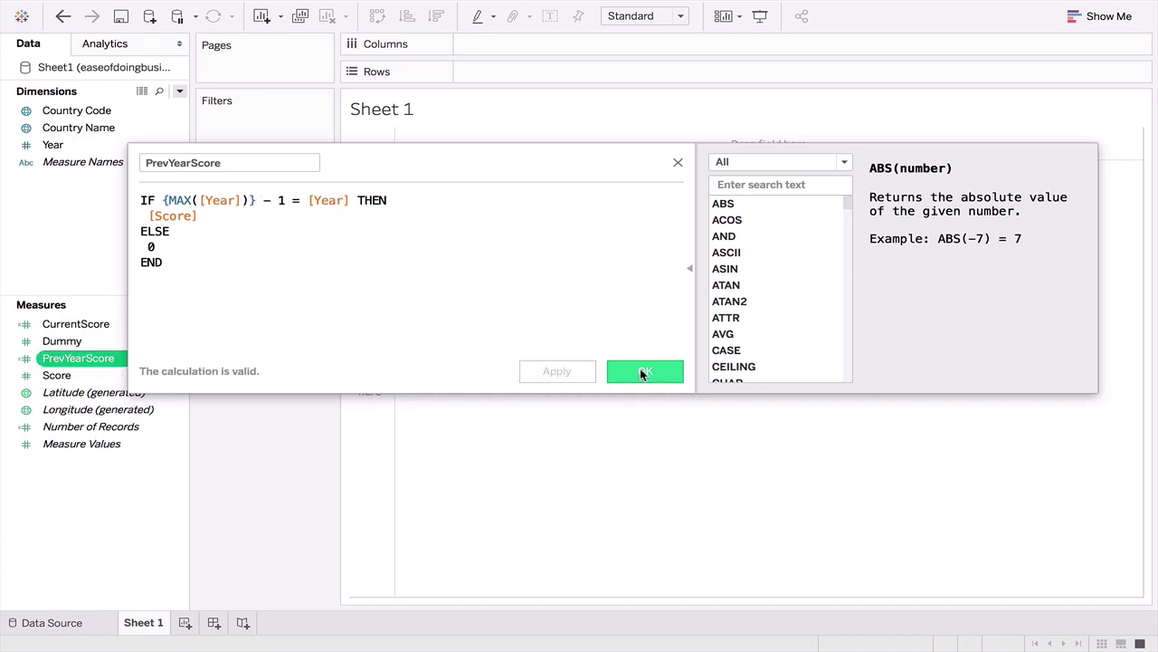
click(641, 373)
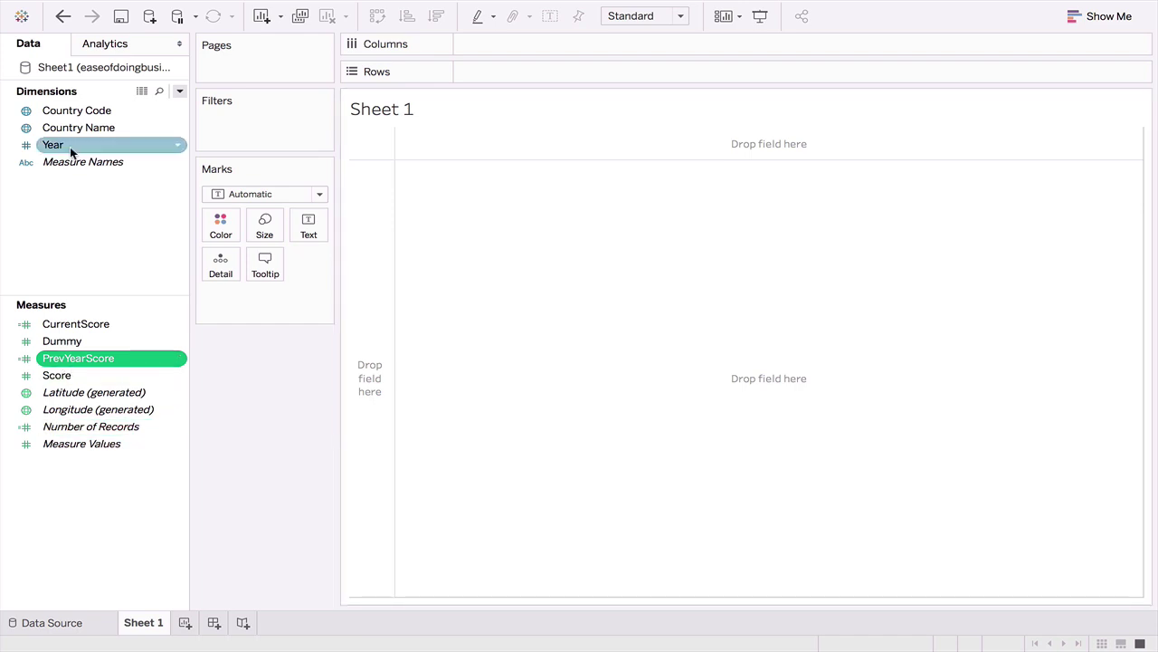
- Tabulate Year across columns and Country Name down rows with CurrentScore and PrevYearScore values
drag(70, 147, 520, 54)
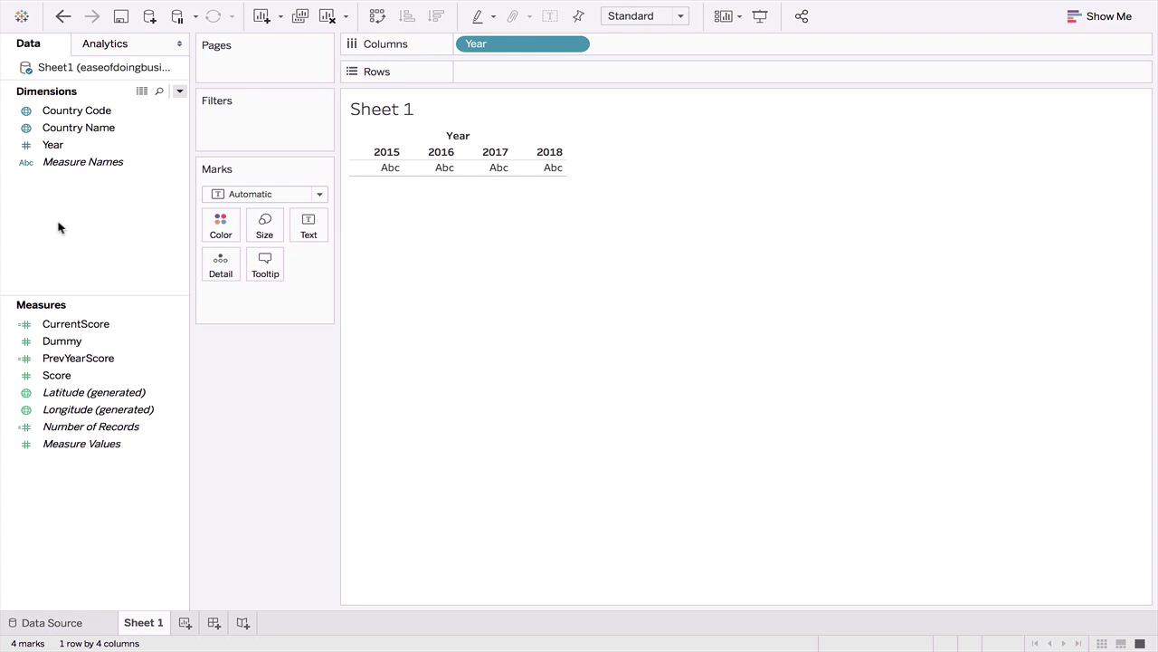
drag(48, 129, 458, 72)
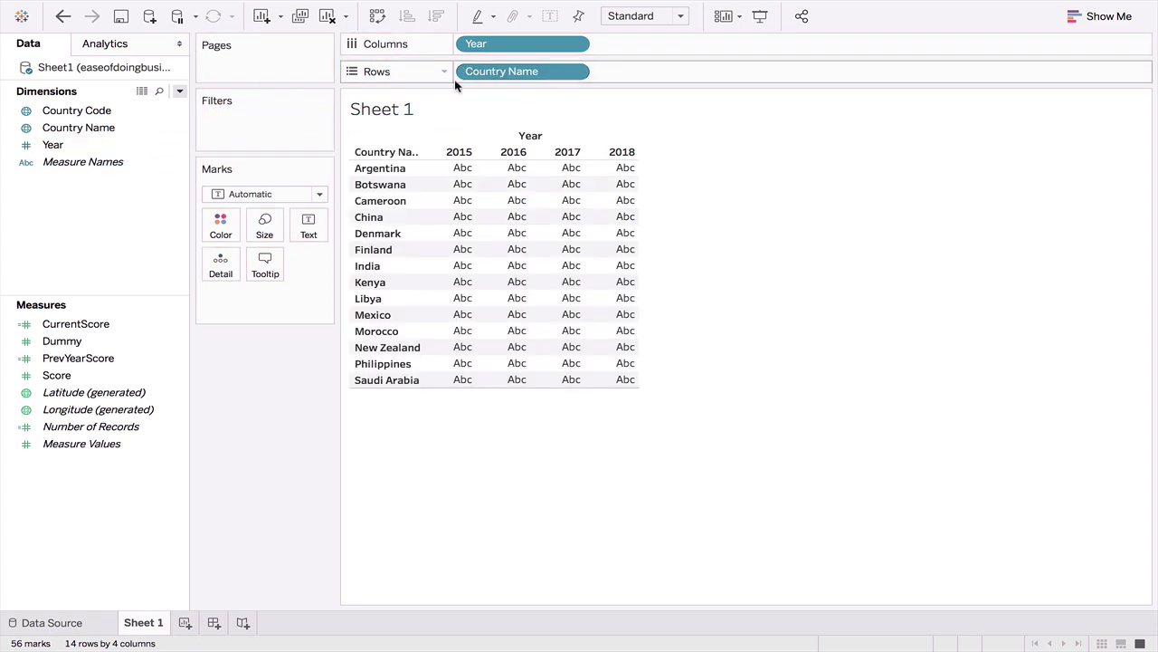
drag(67, 324, 507, 233)
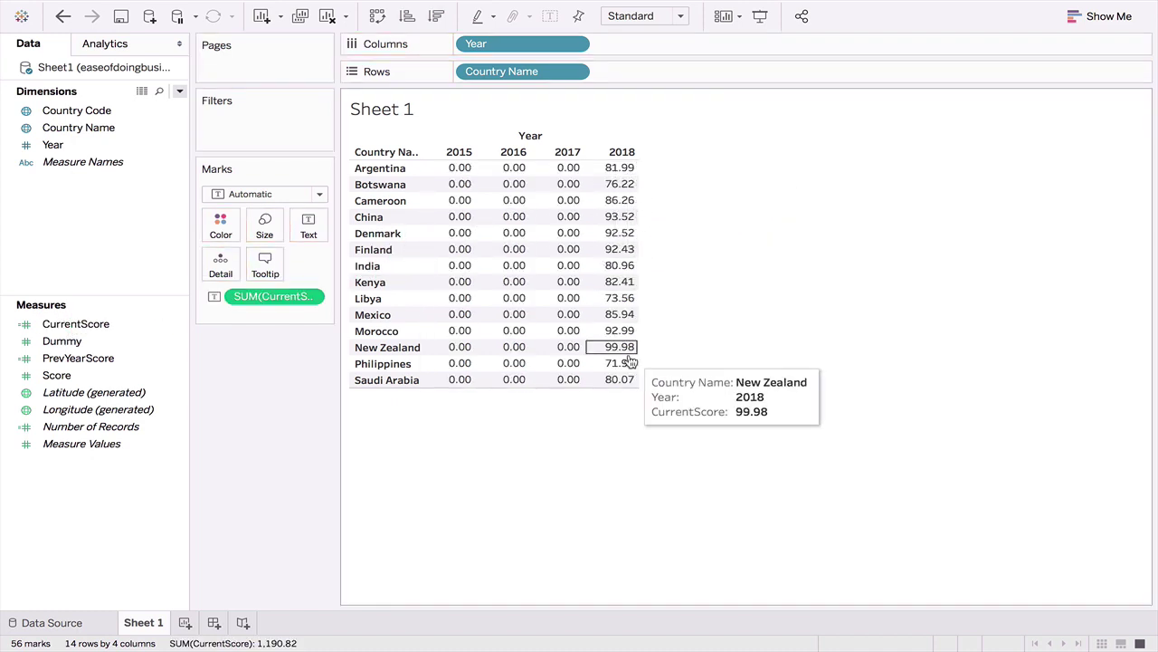
drag(51, 364, 467, 241)
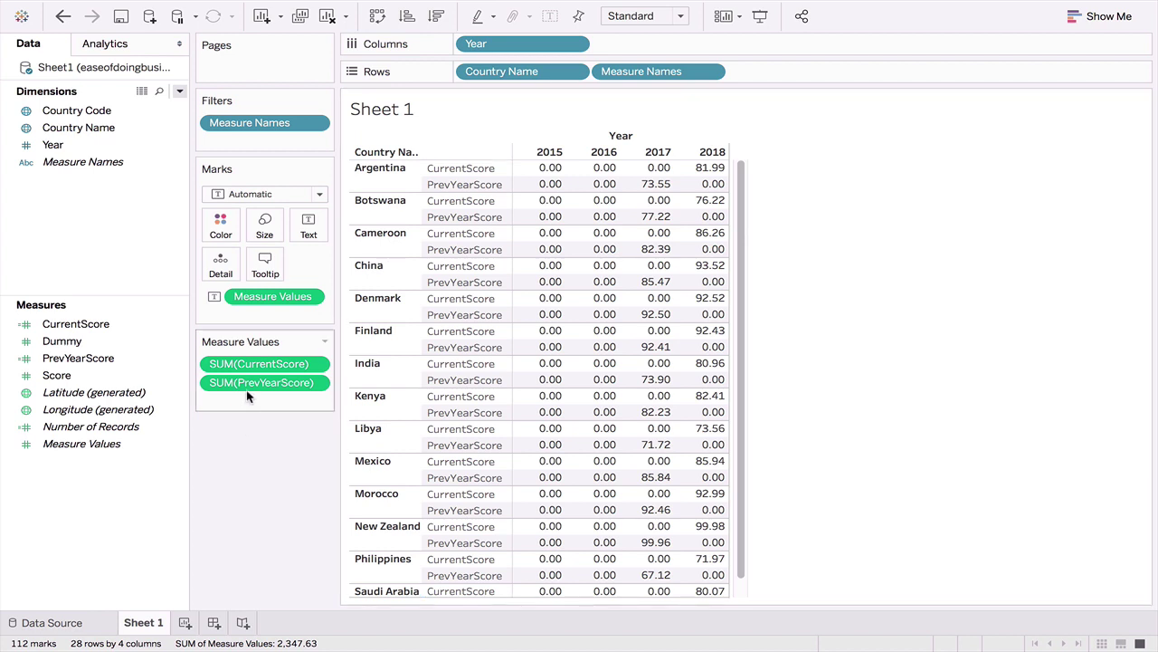
- Clear PrevYearScore, CurrentScore and the Year columns from the table view
drag(250, 383, 245, 405)
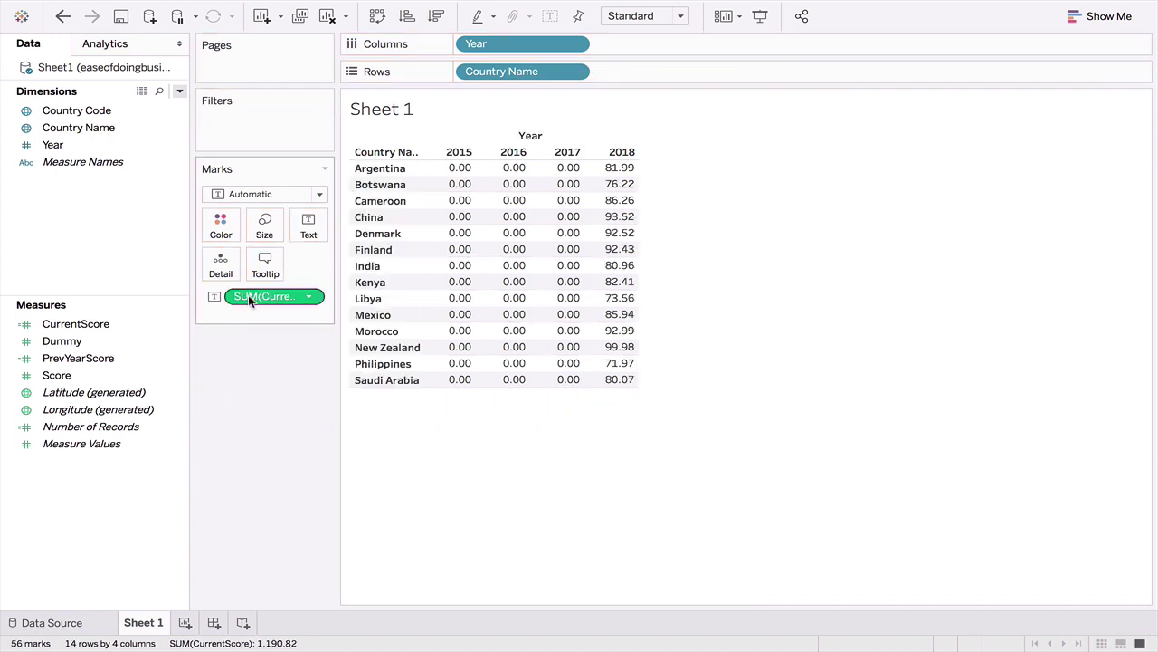
drag(262, 297, 305, 259)
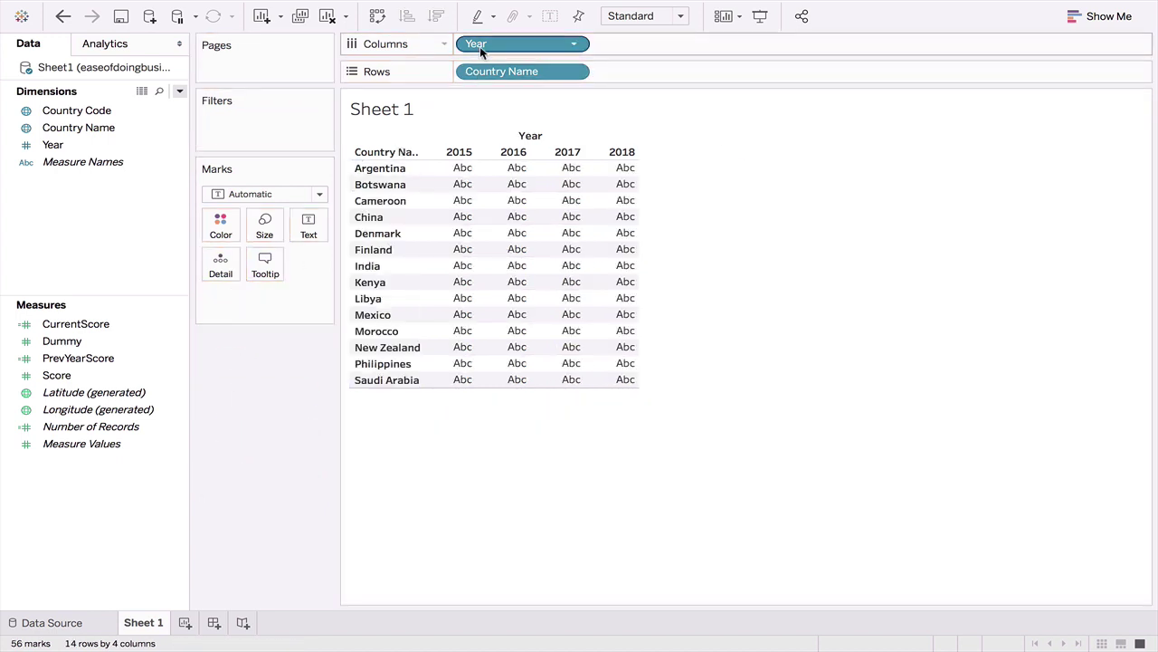
drag(480, 46, 270, 418)
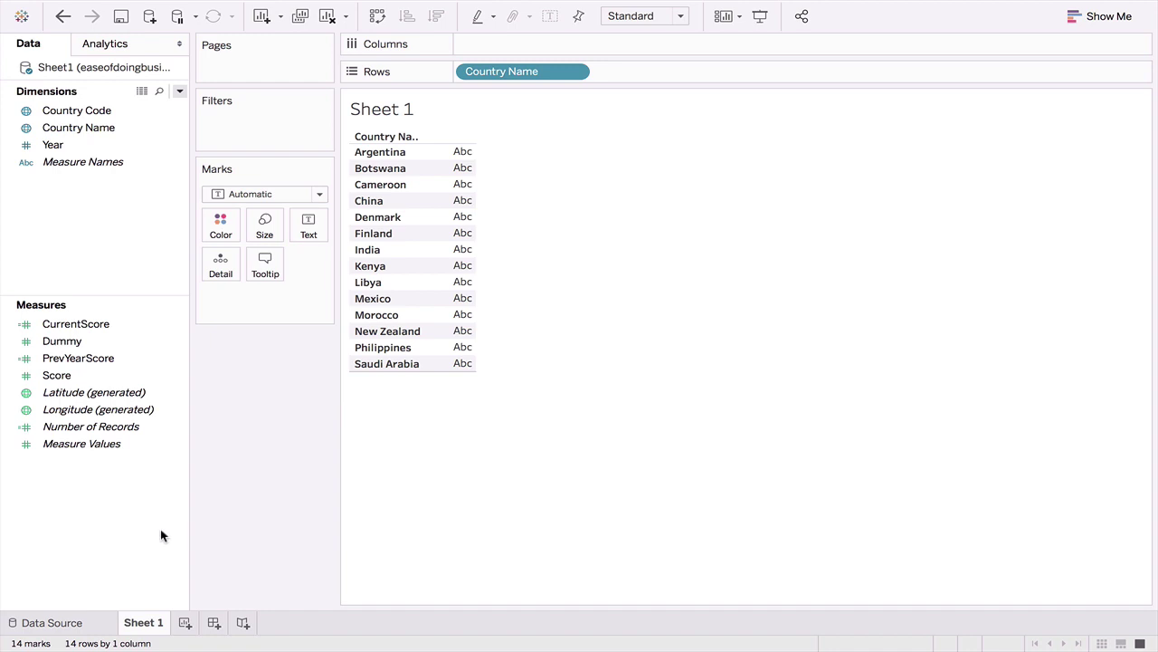
- Plot CurrentScore on Columns as bars per country, with New Zealand highest at 99.98
click(96, 356)
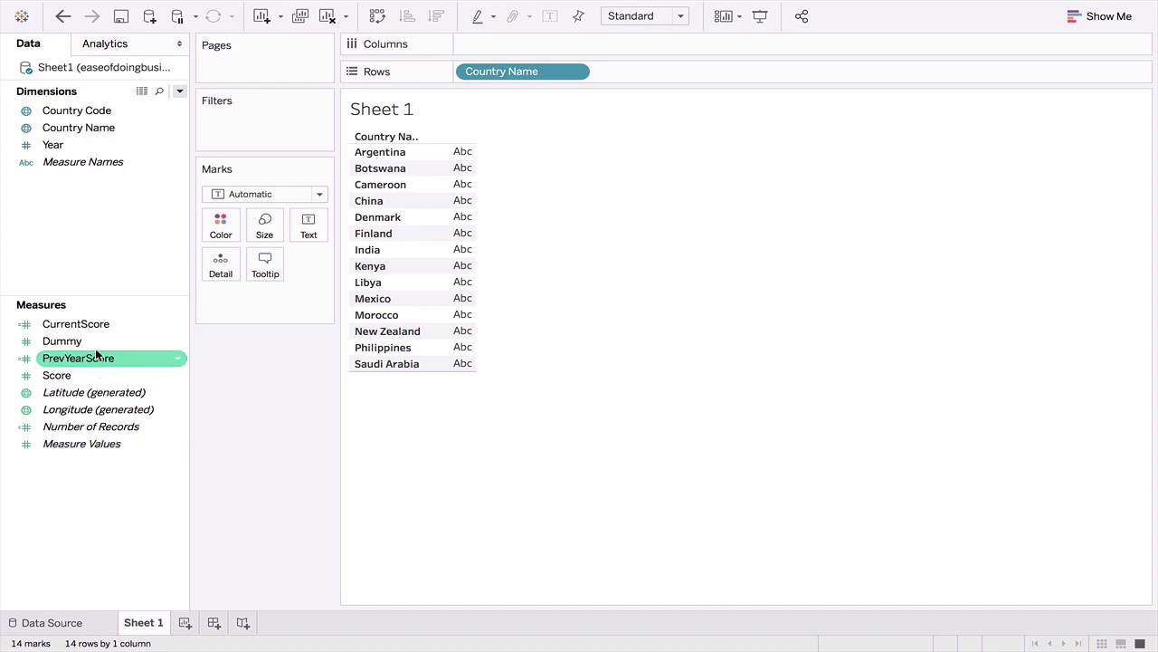
drag(94, 326, 515, 48)
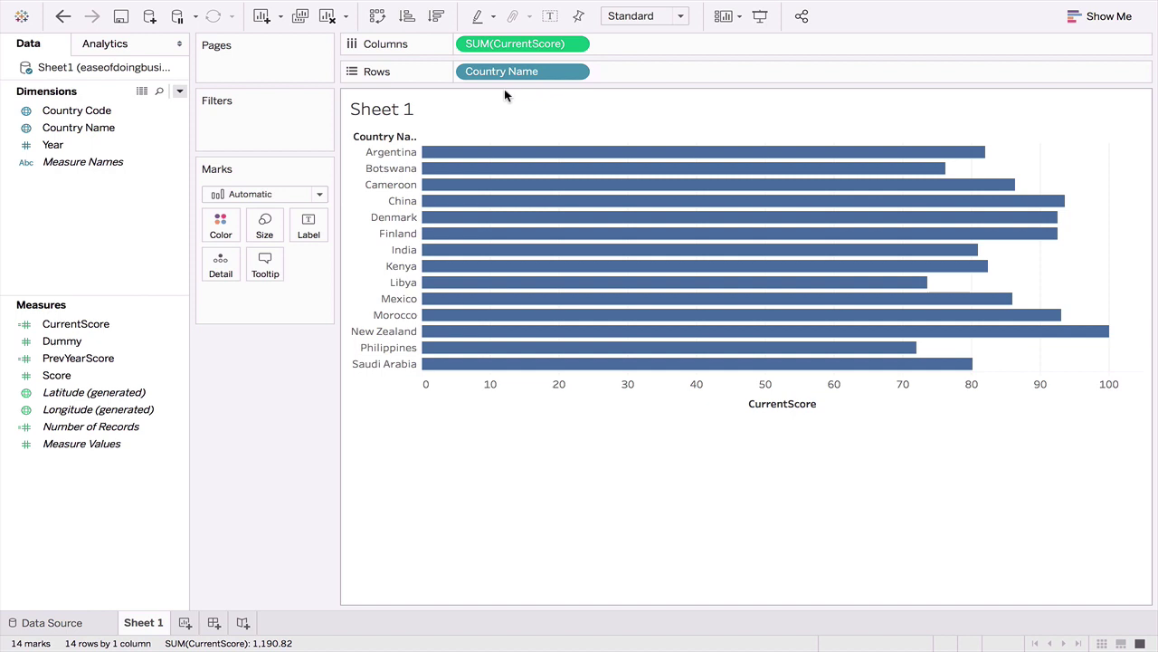
mouse_move(1076, 336)
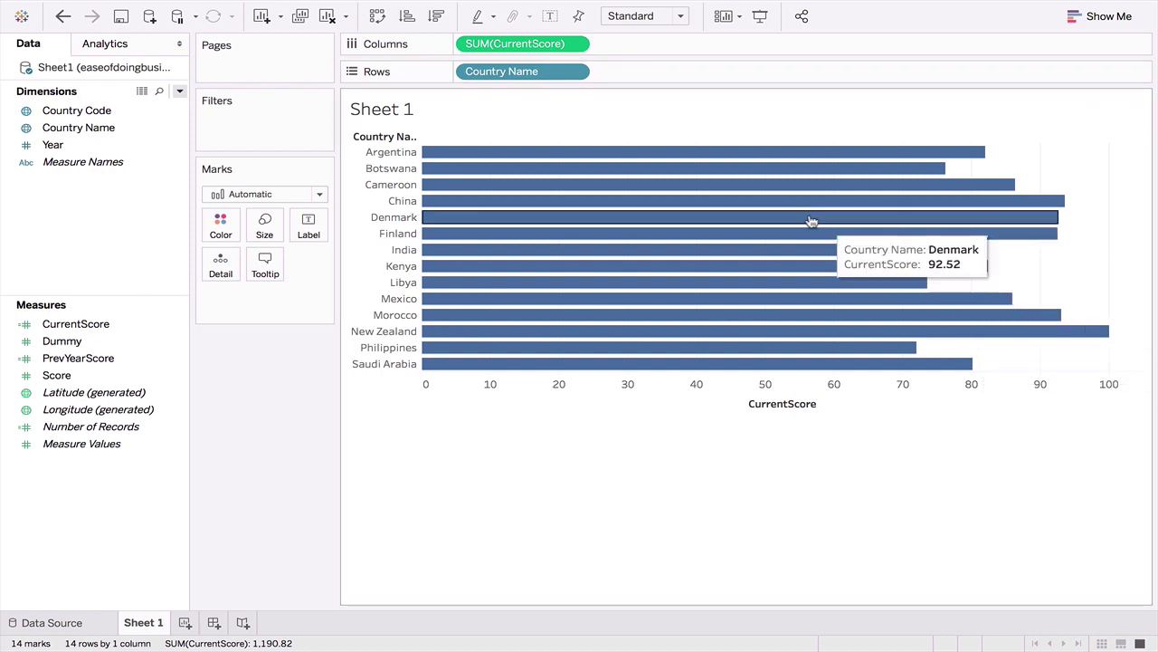
mouse_move(673, 172)
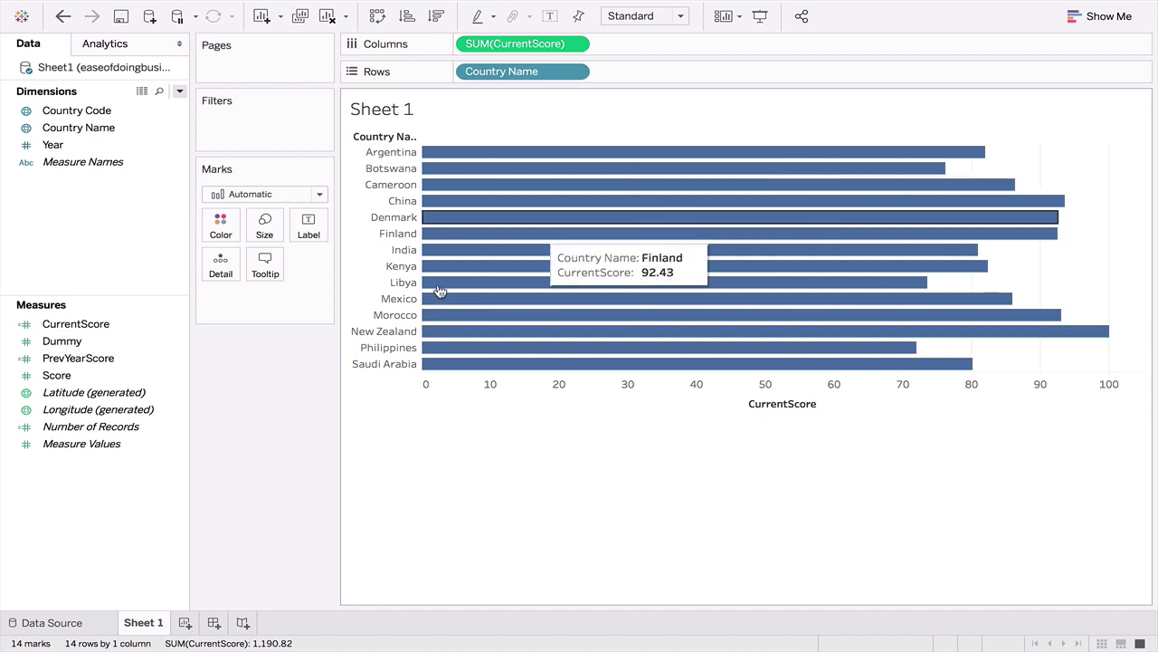
- Colour the bars bright blue and lower their opacity to 71%
click(220, 226)
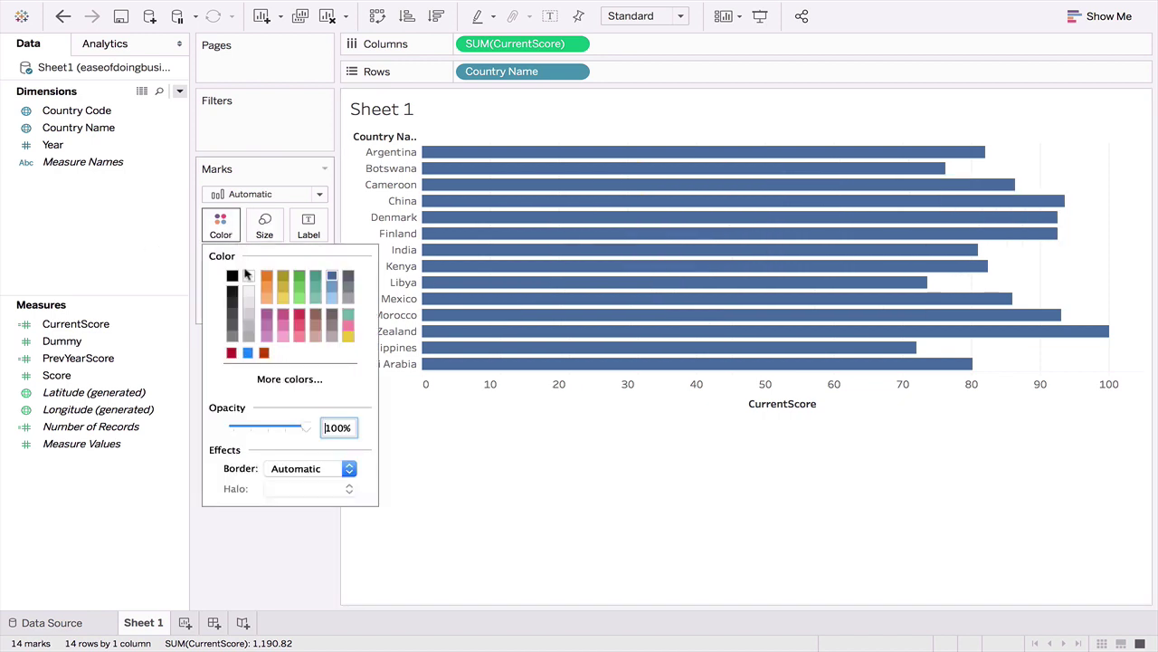
click(252, 353)
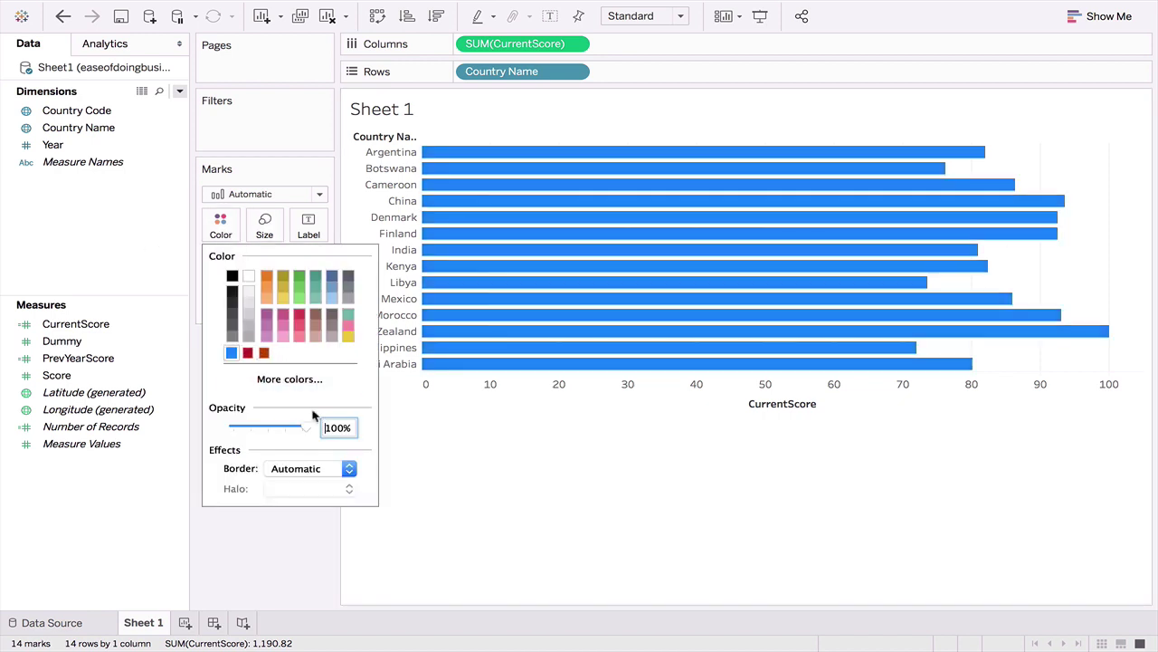
drag(305, 429, 287, 429)
- Hide the Sheet 1 title above the bar chart
click(442, 467)
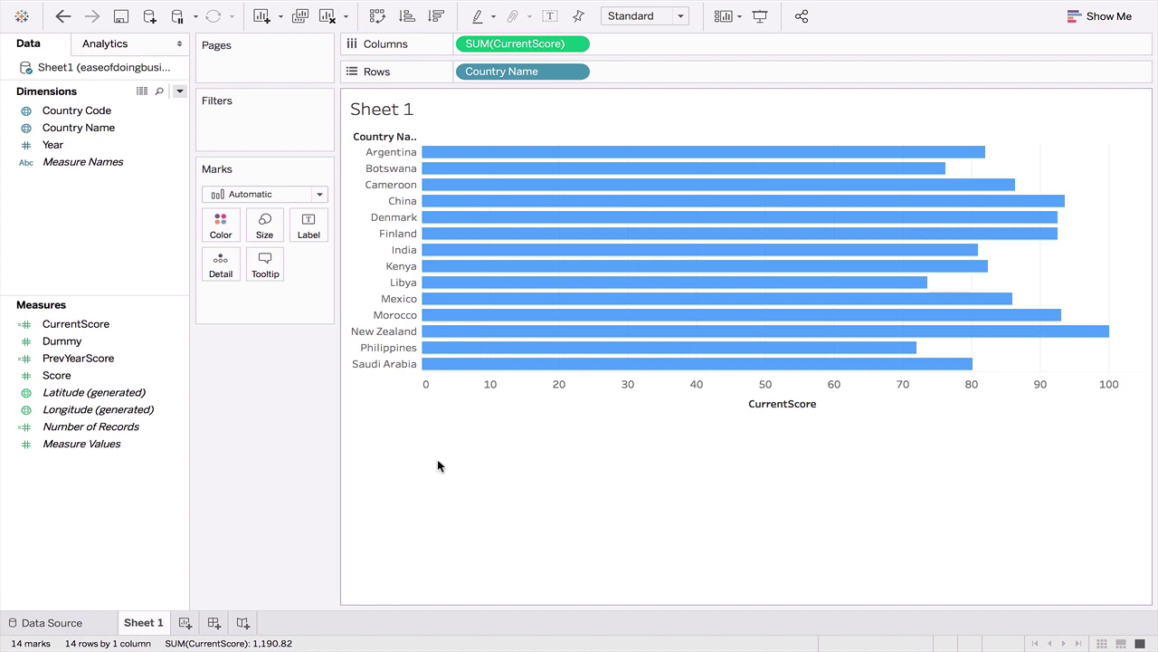
right_click(366, 106)
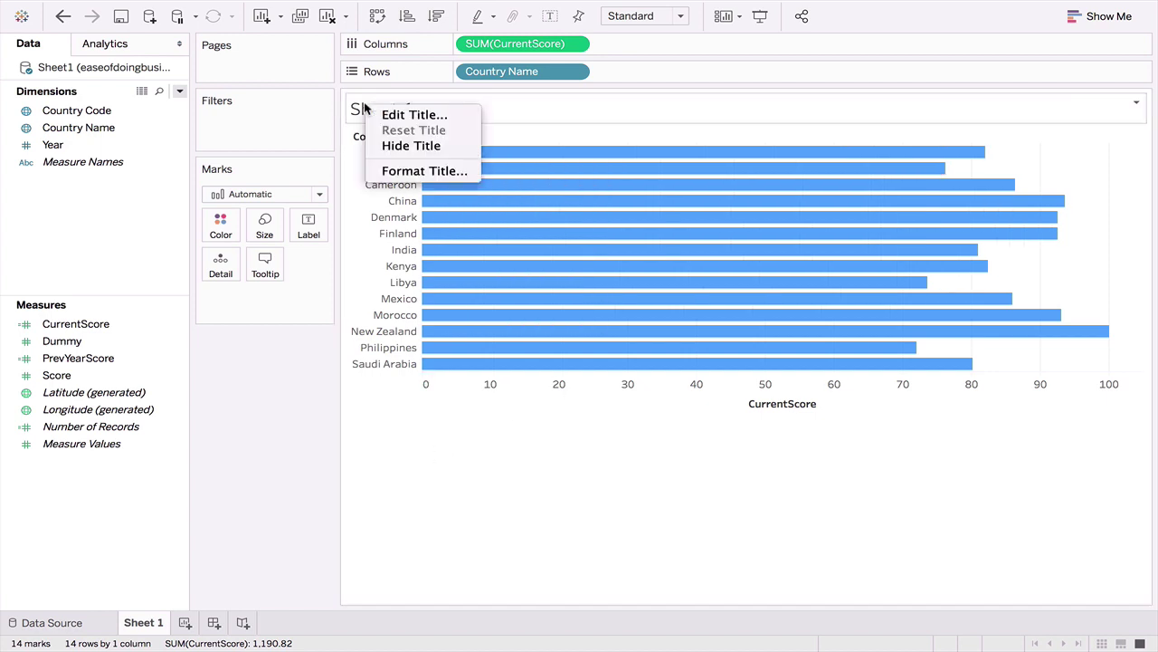
click(411, 146)
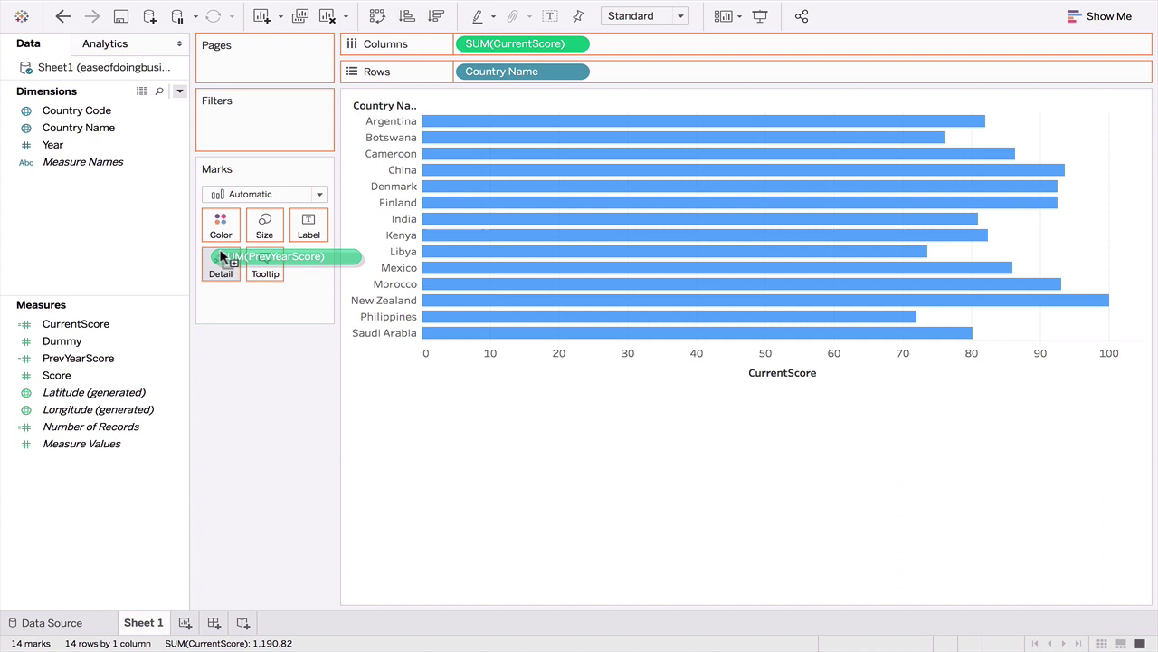
- Put PrevYearScore on Detail and add a per-cell reference line at SUM(PrevYearScore)
drag(221, 256, 222, 259)
mouse_move(751, 123)
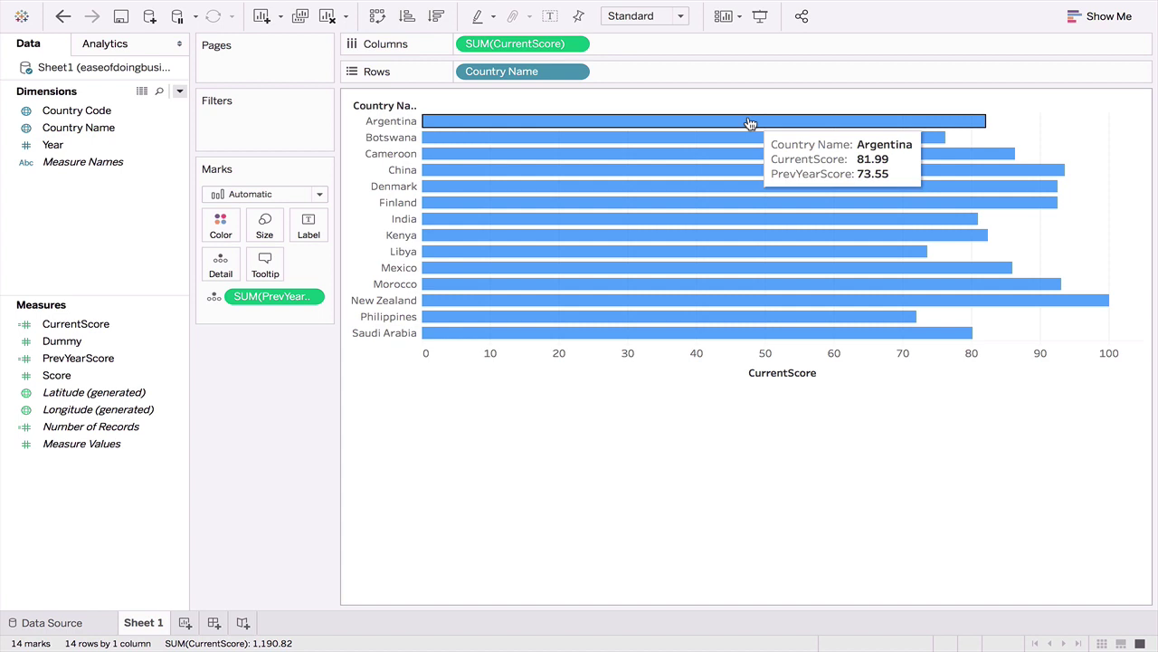
click(129, 49)
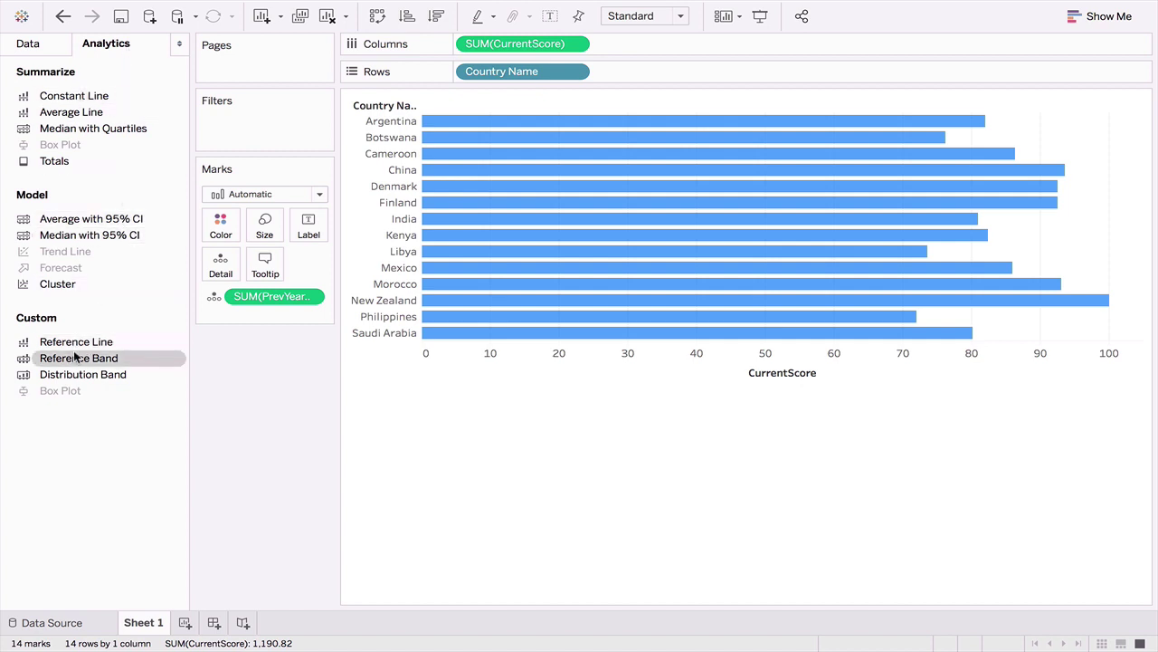
drag(72, 343, 628, 137)
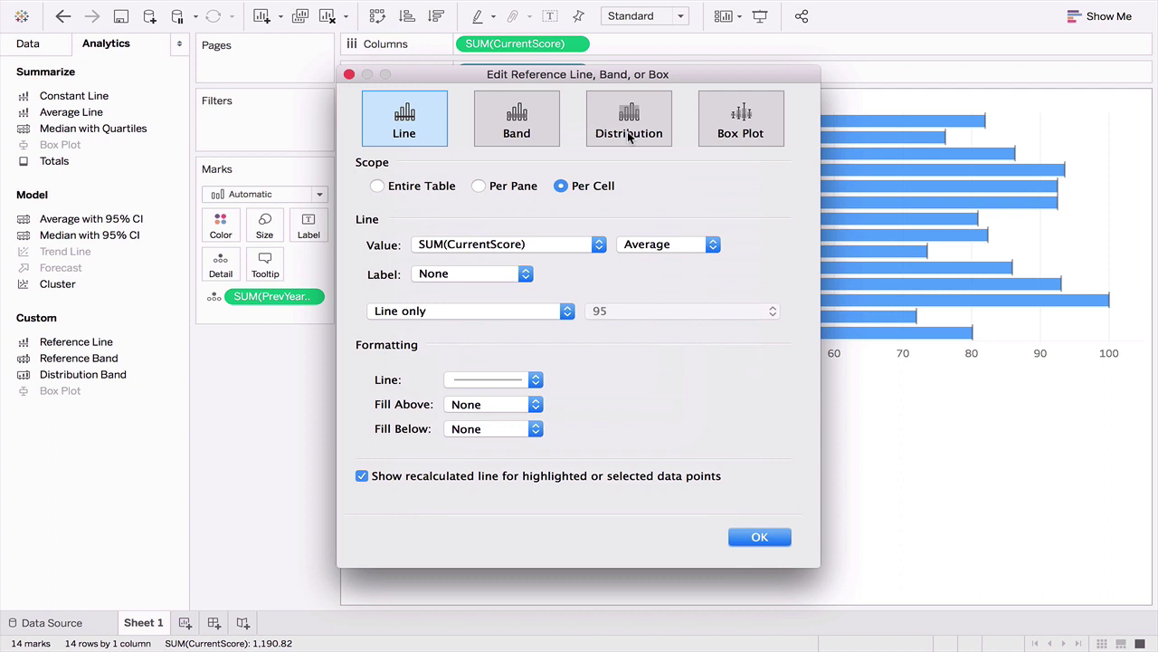
click(542, 243)
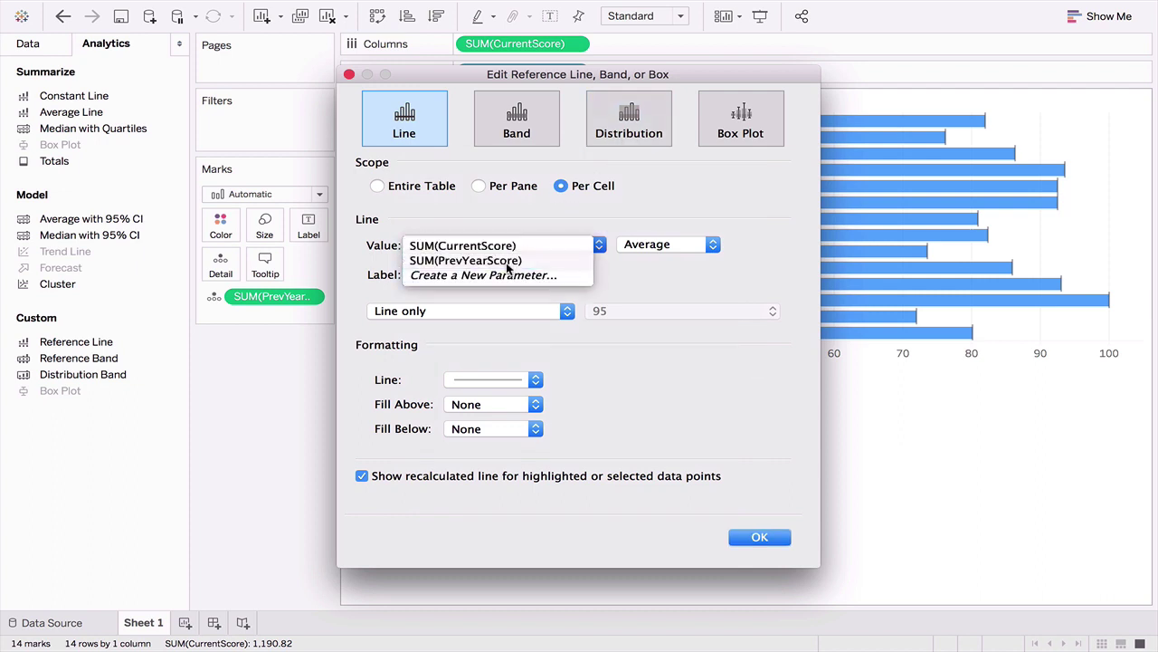
click(507, 261)
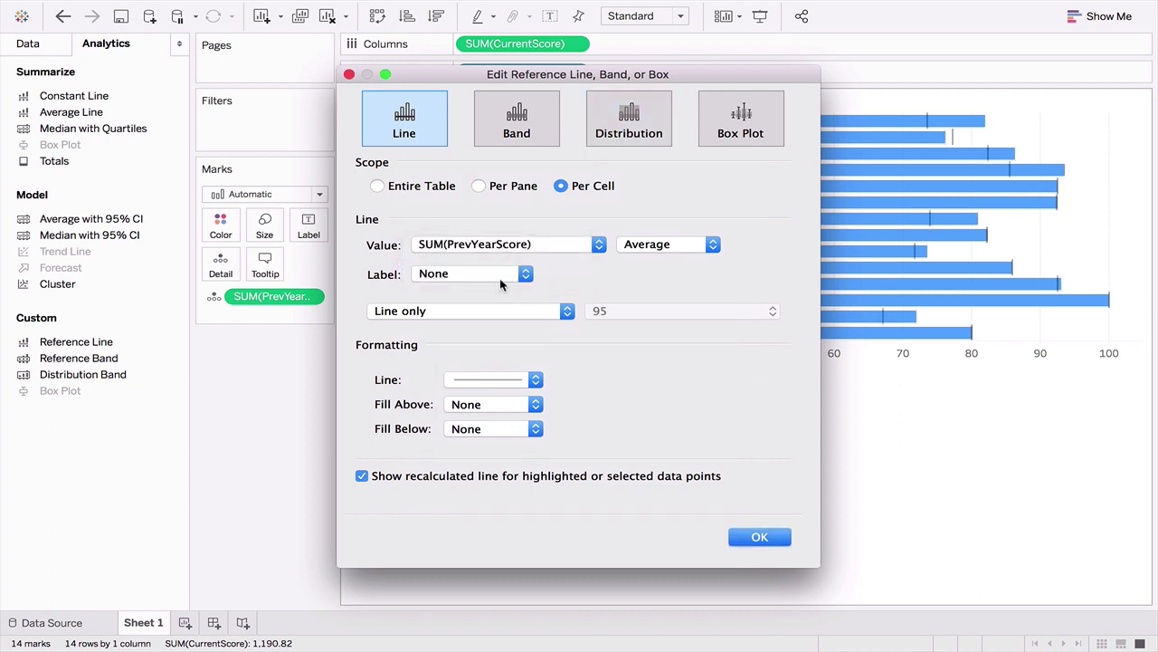
- Make the reference lines near-black and confirm the settings
click(480, 380)
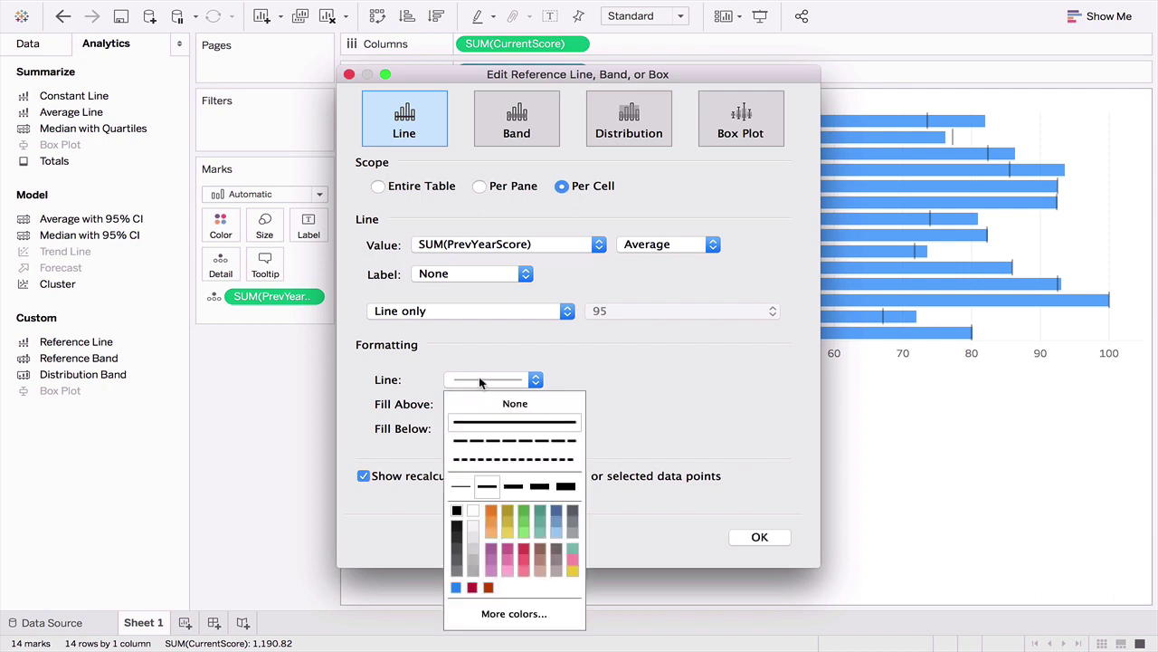
click(457, 528)
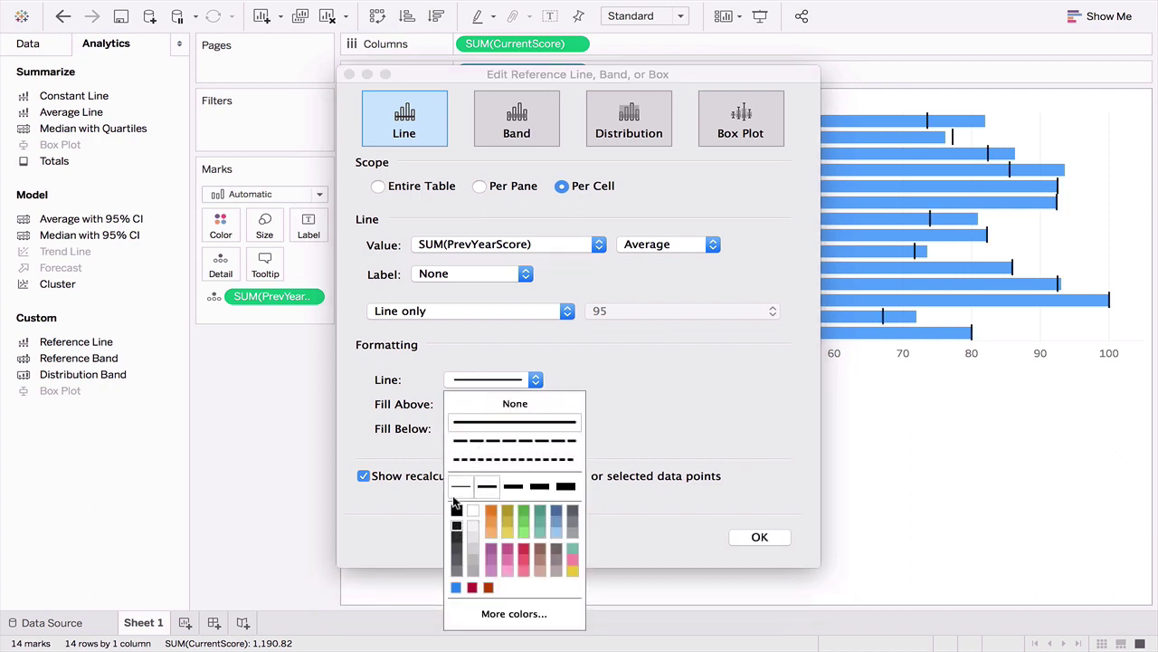
click(684, 542)
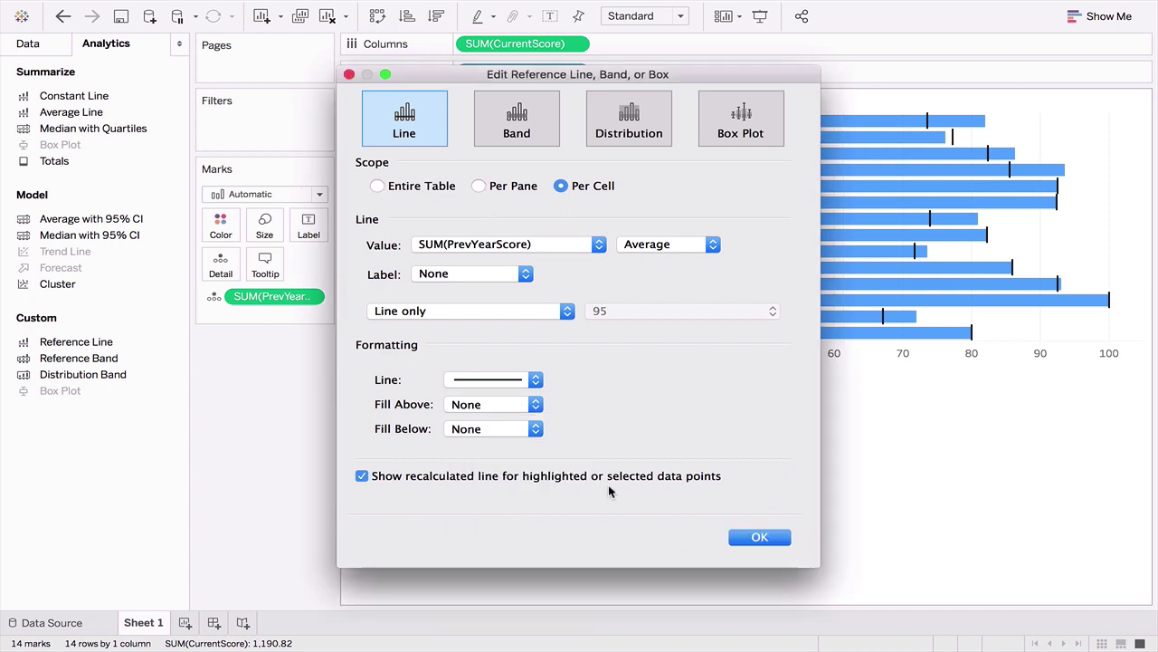
click(742, 539)
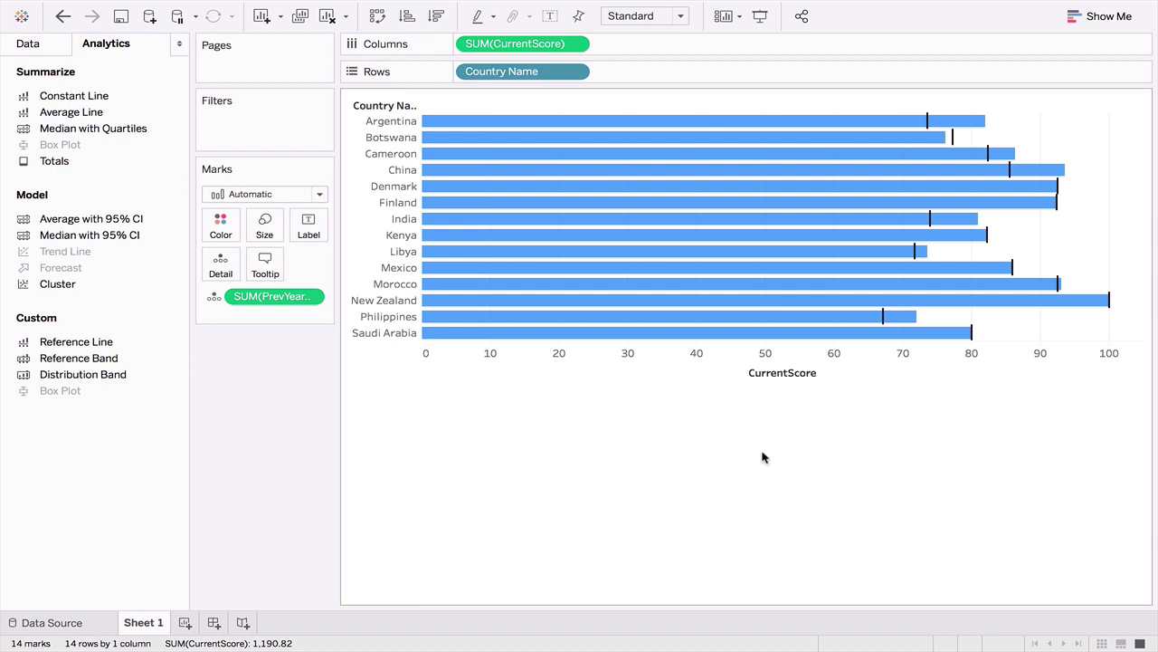
- Change the CurrentScore axis title to 'Score' in the Edit Axis settings
click(763, 376)
right_click(763, 377)
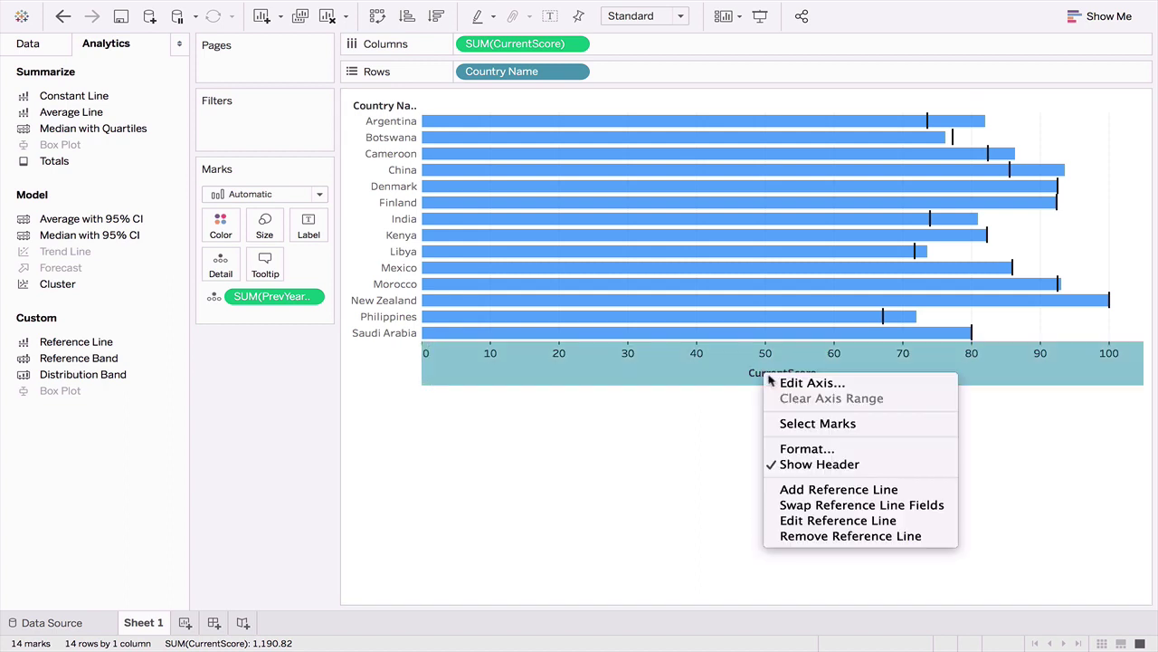
click(769, 384)
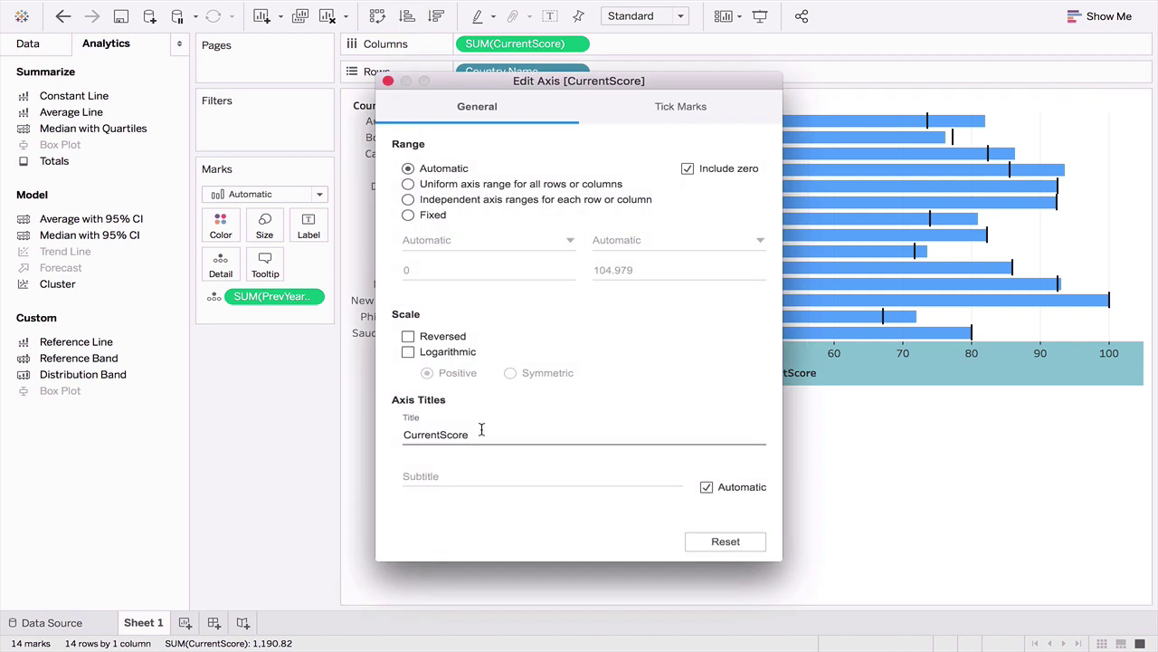
click(481, 435)
drag(480, 435, 376, 439)
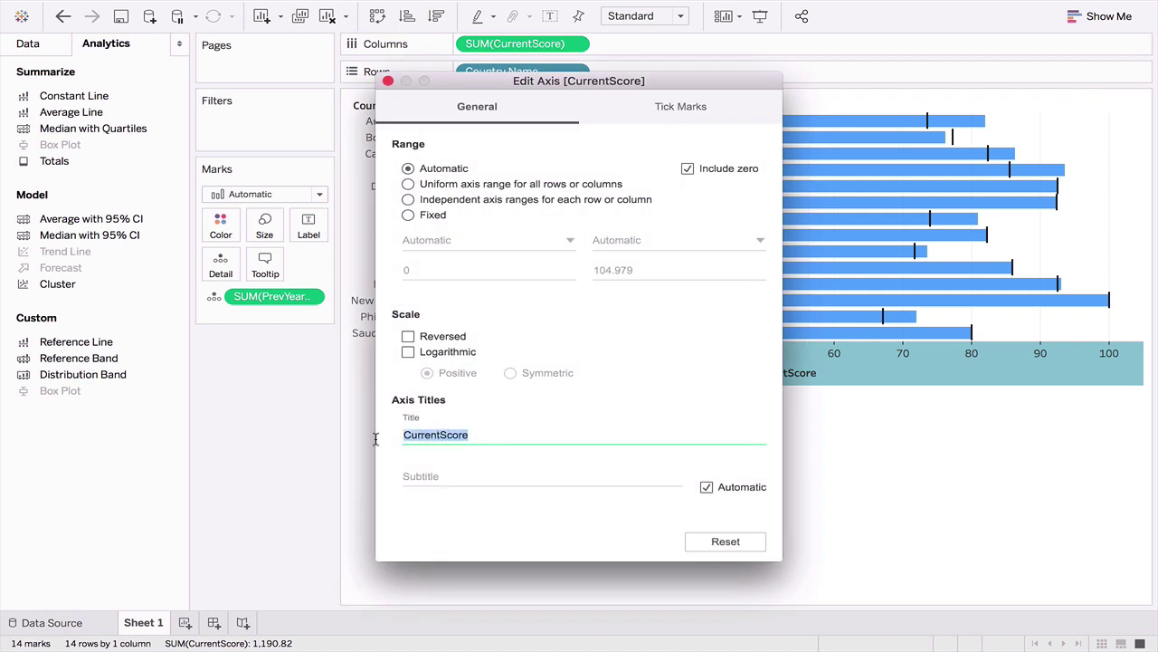
text(Score)
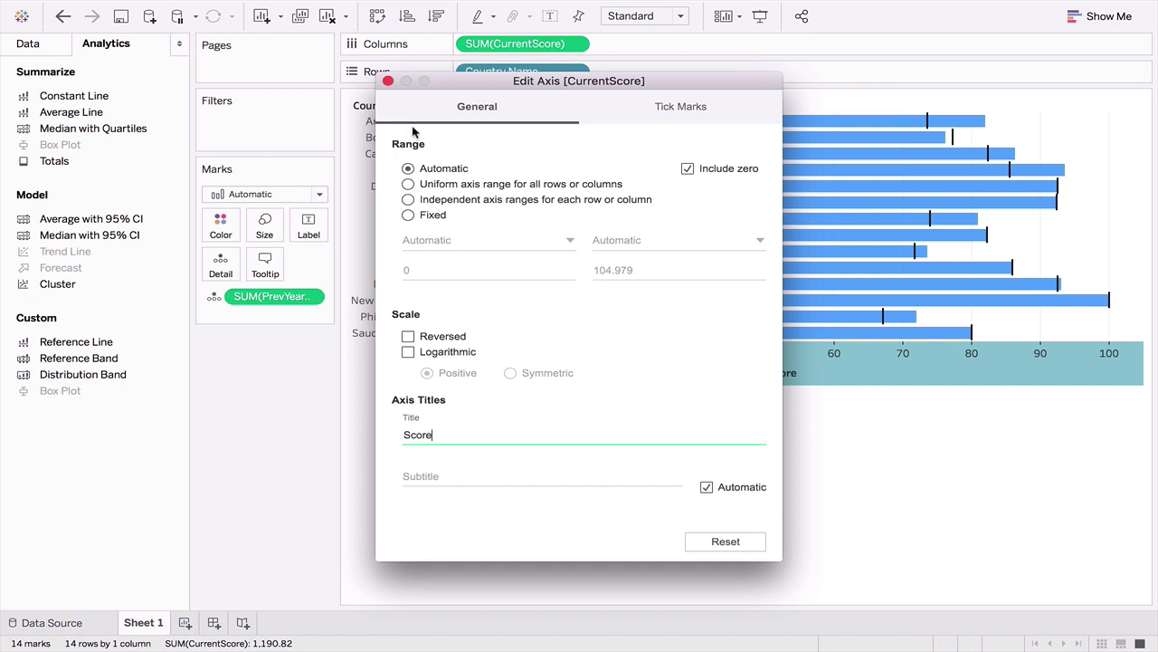
click(387, 80)
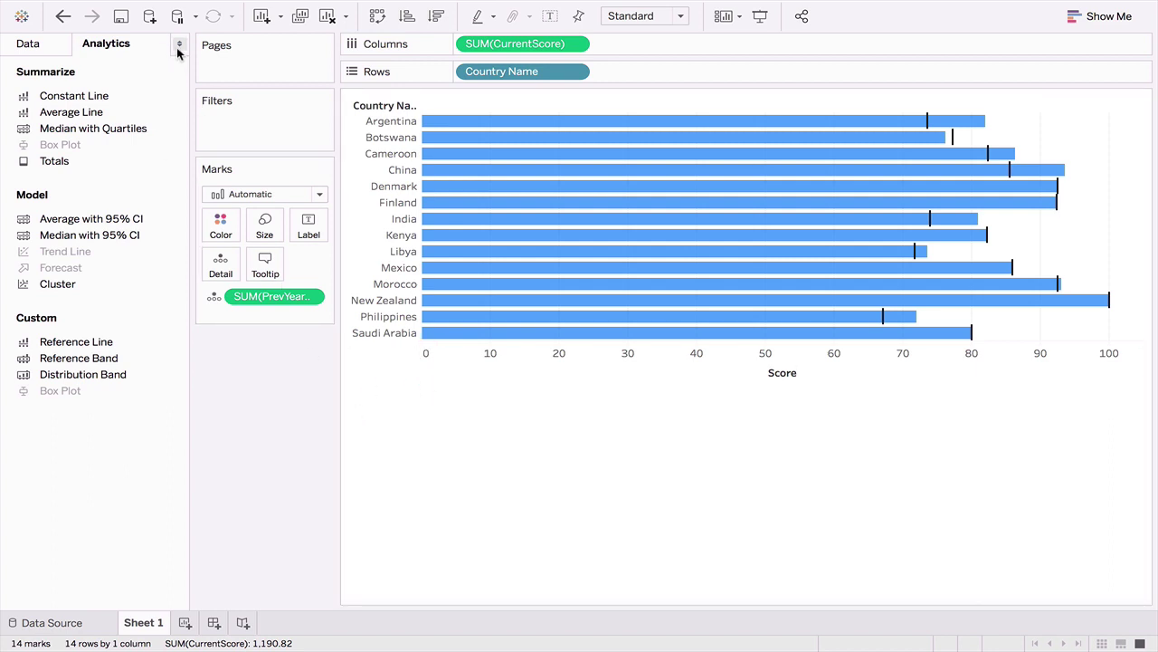
- Create a DummyMeasure calculated field with the constant formula -3 and save it
click(32, 45)
click(180, 92)
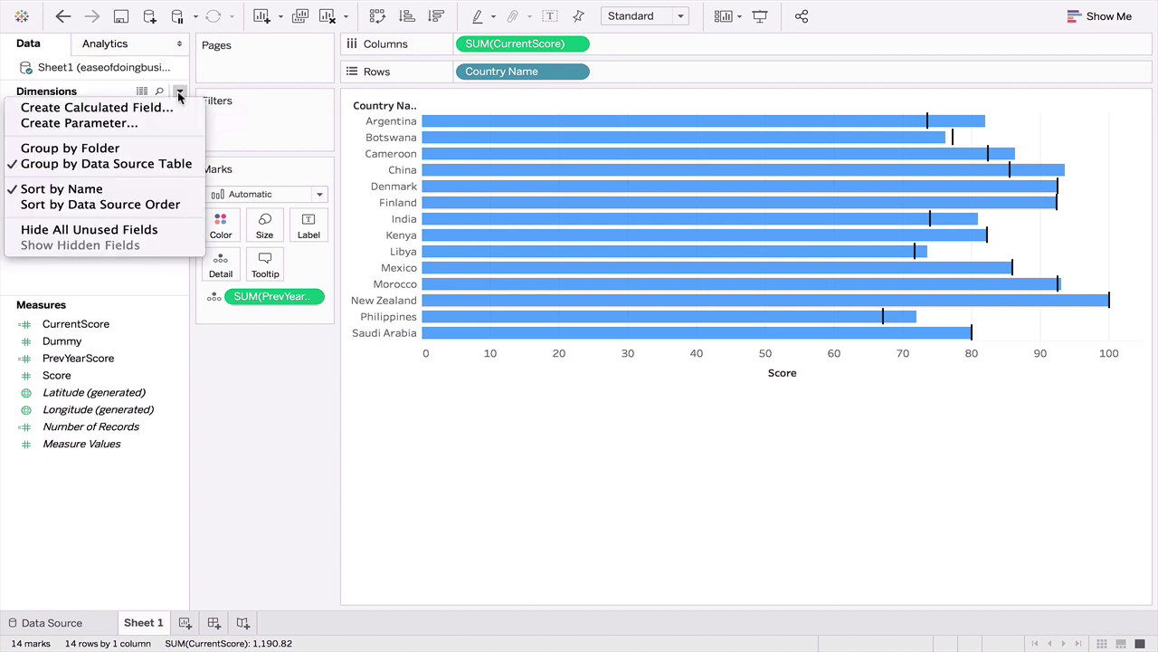
click(172, 108)
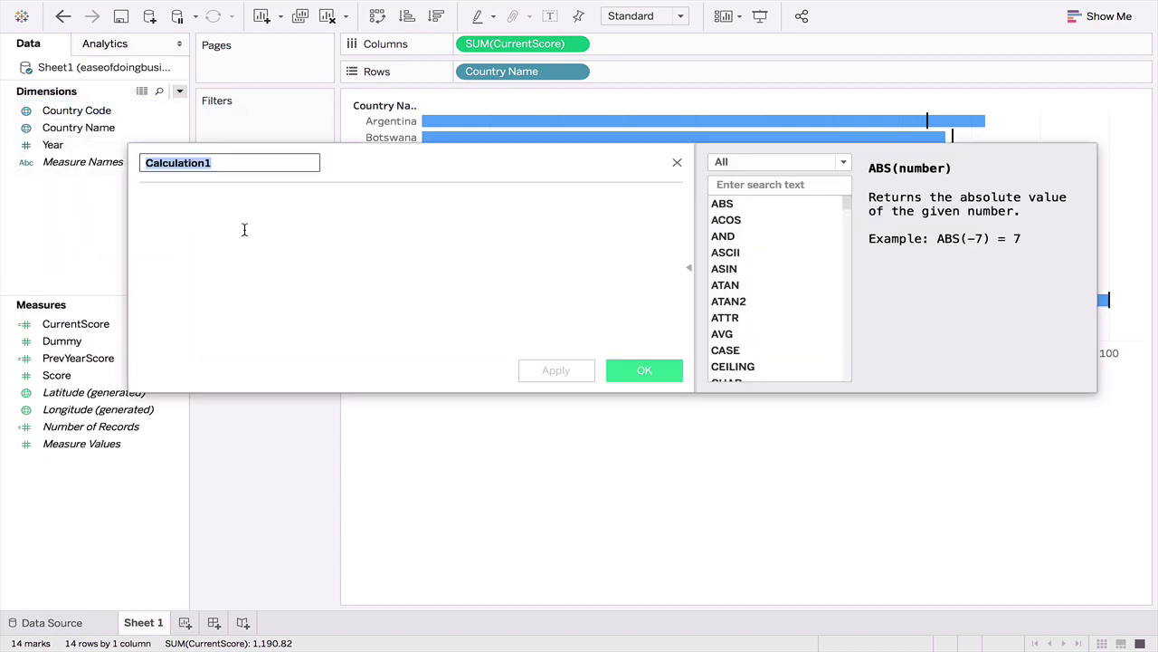
text(S)
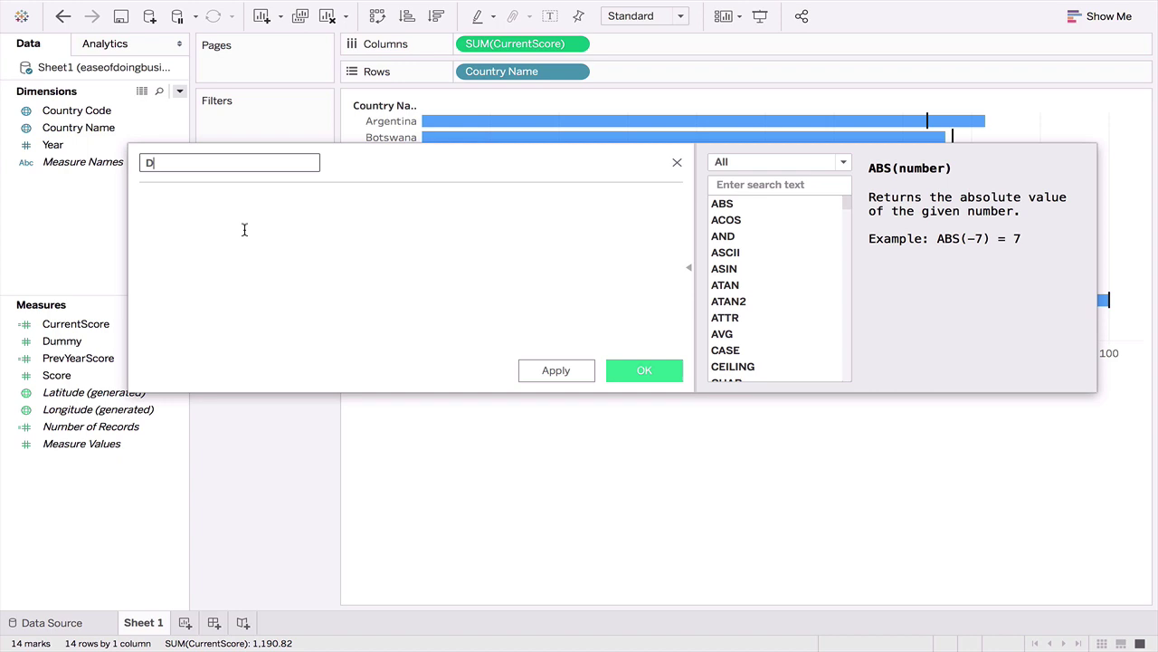
text(ummyMeasure)
click(267, 230)
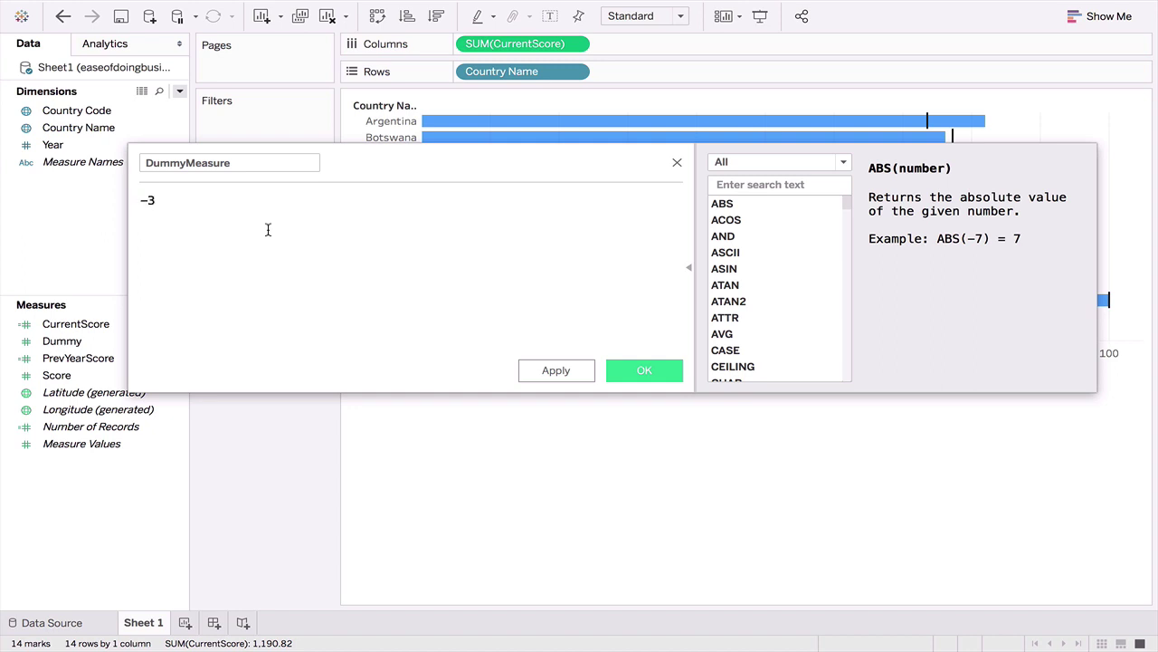
click(548, 371)
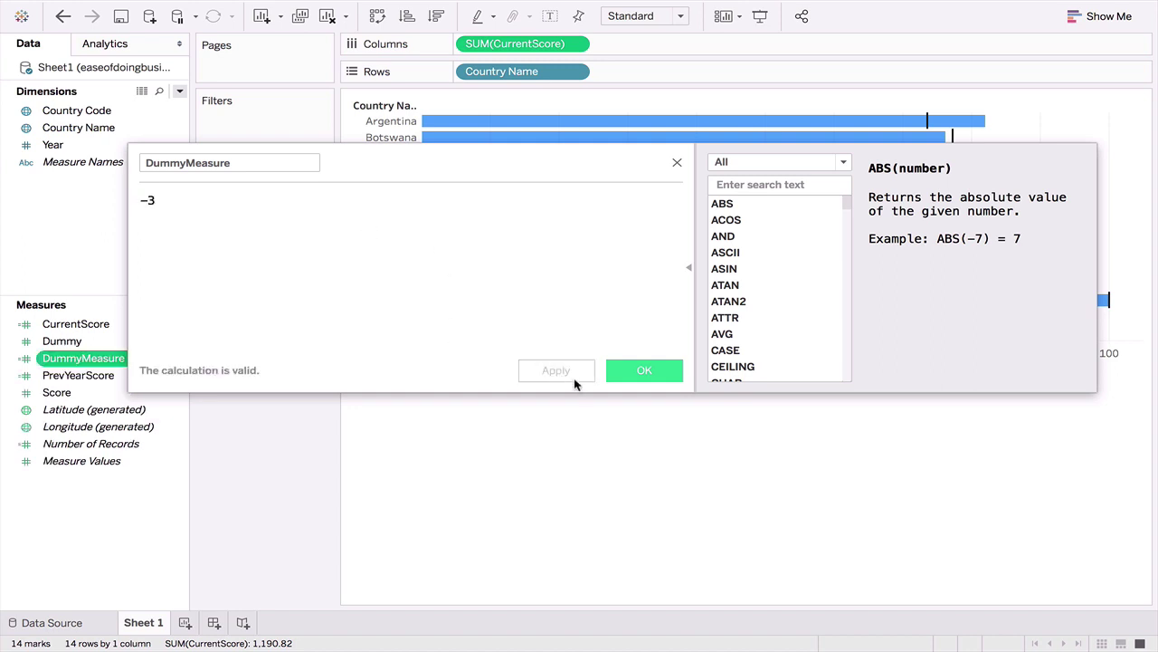
click(633, 370)
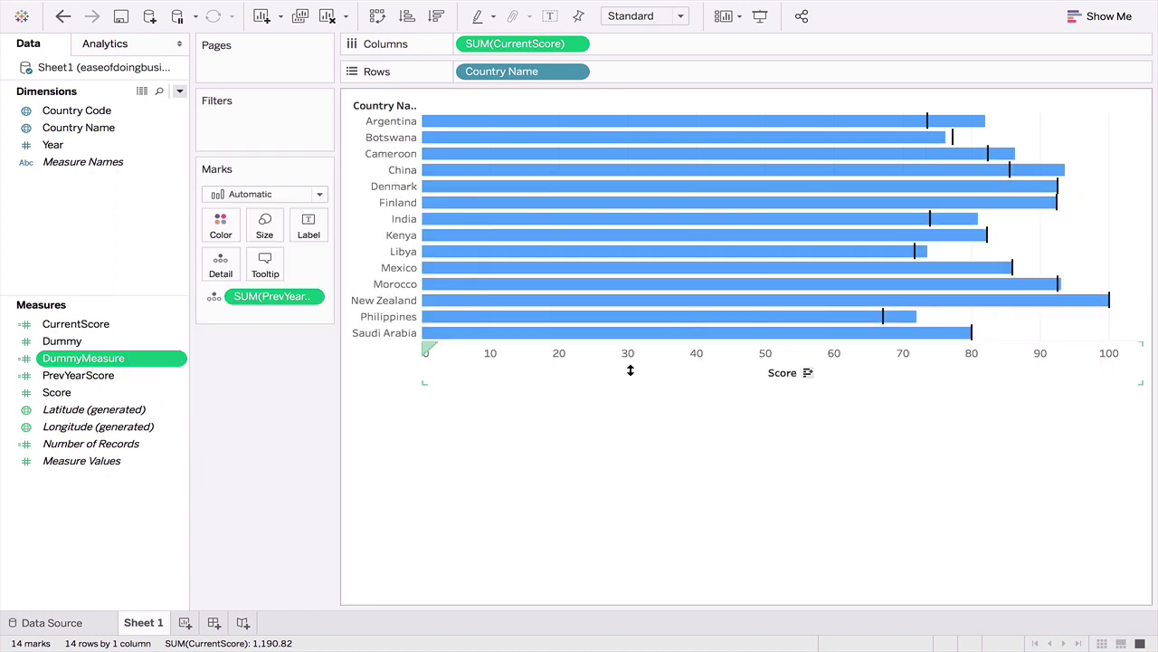
- Add DummyMeasure to Columns and aggregate it as an Average
drag(126, 359, 680, 44)
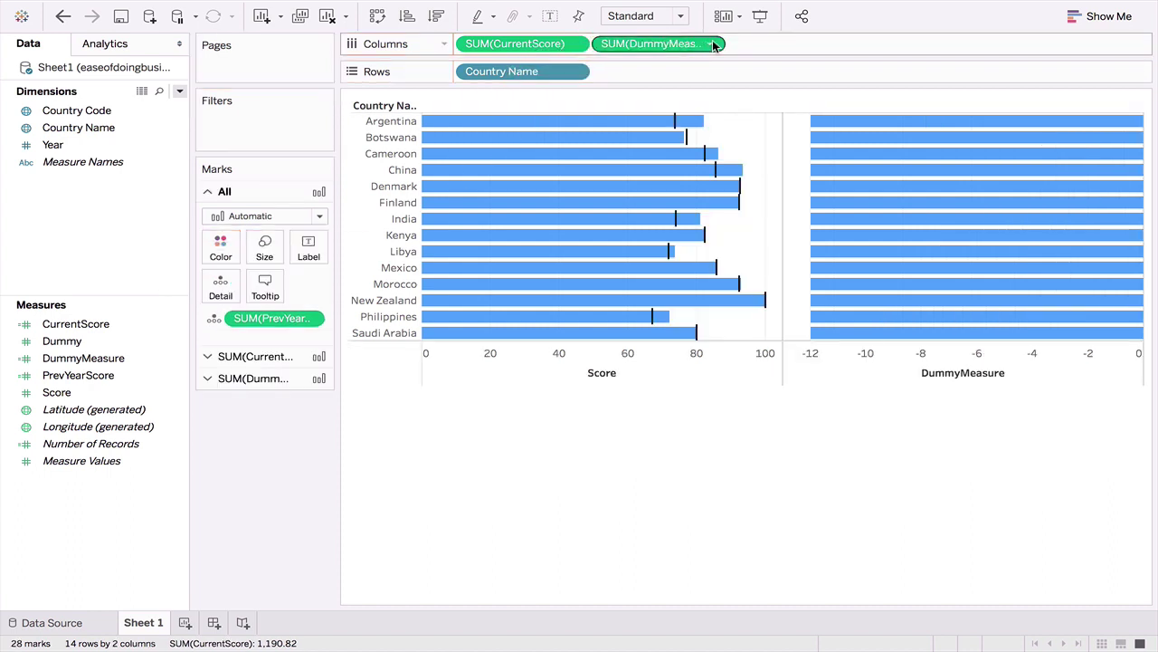
click(712, 44)
mouse_move(710, 200)
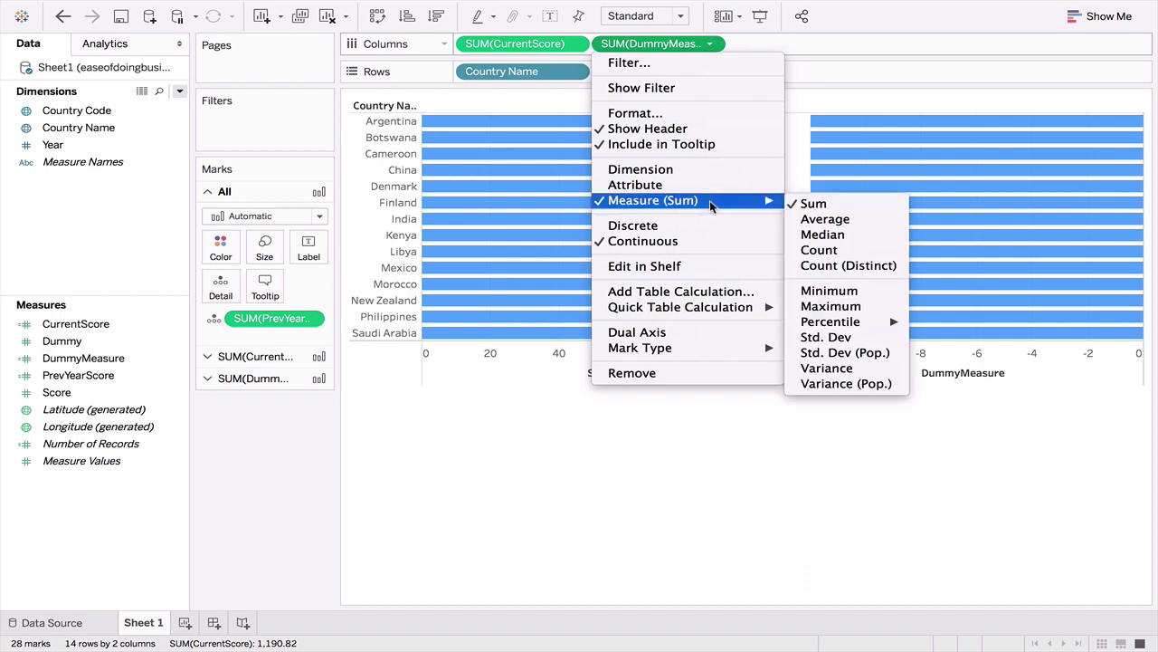
click(823, 219)
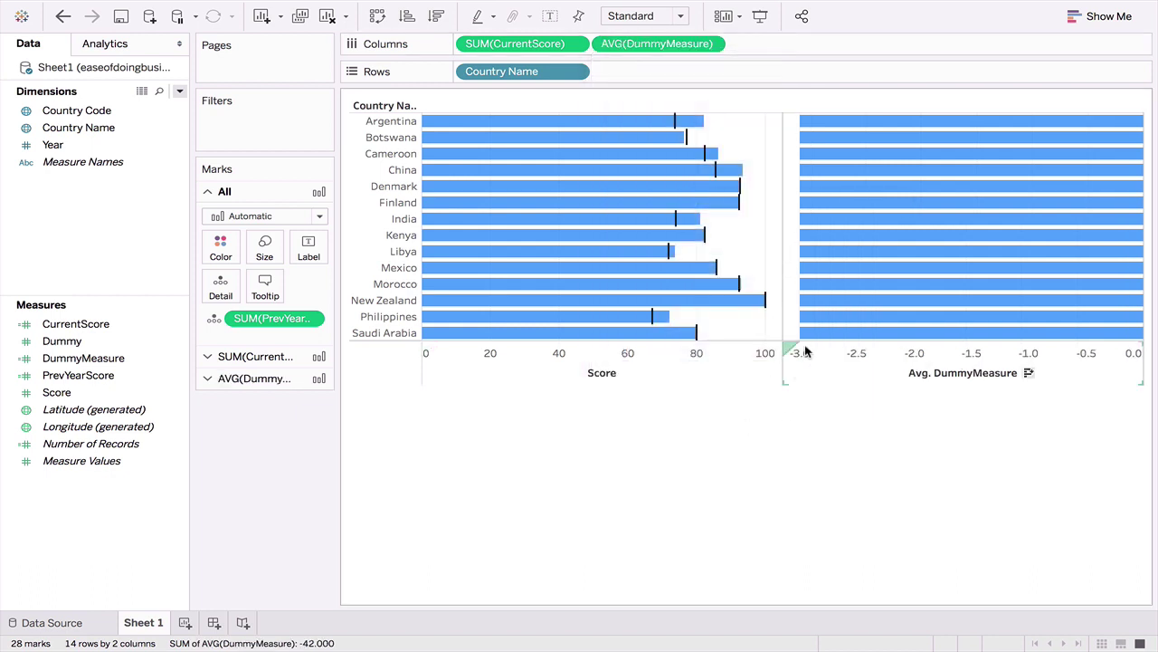
- Combine AVG(DummyMeasure) and CurrentScore on a dual axis
click(712, 48)
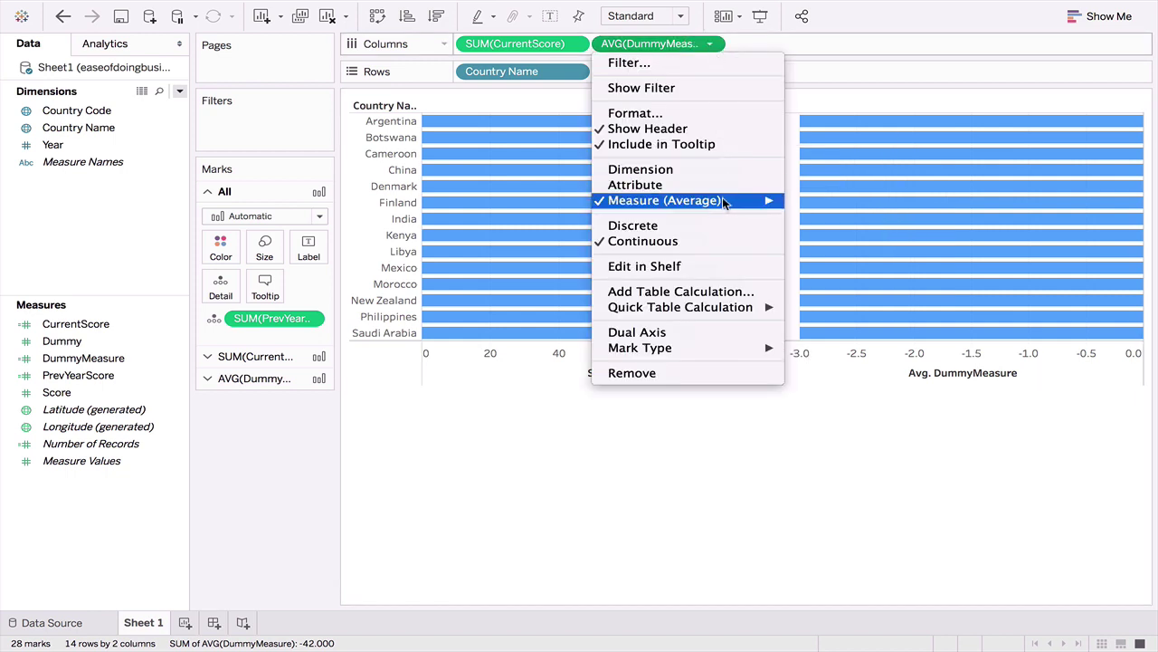
click(687, 332)
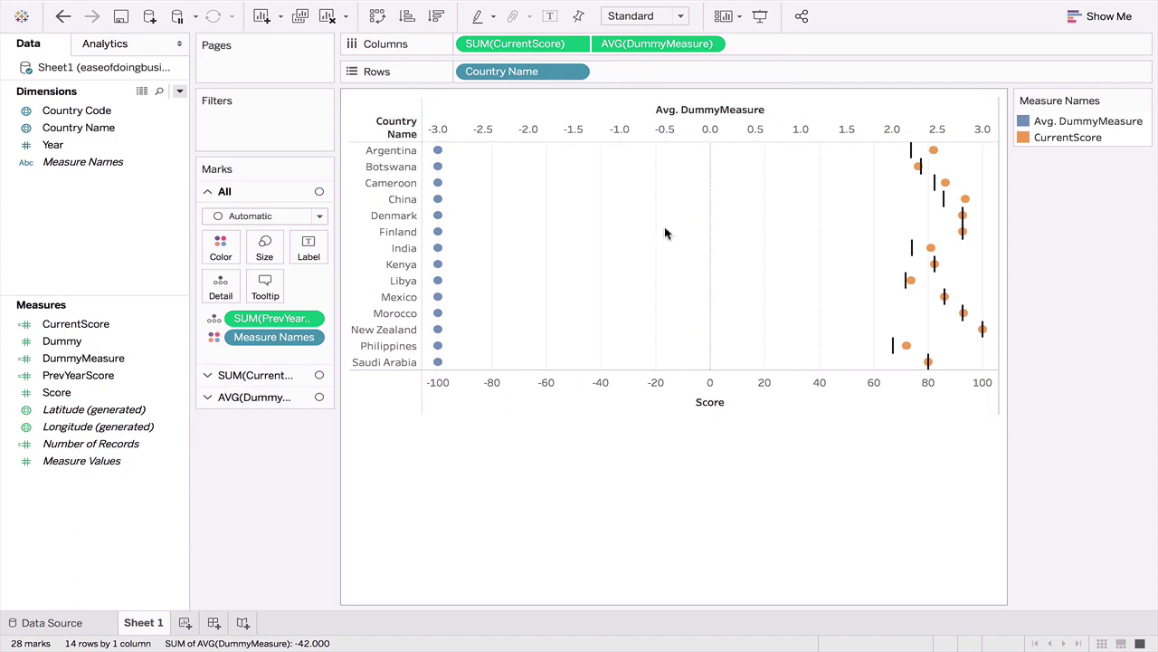
click(710, 46)
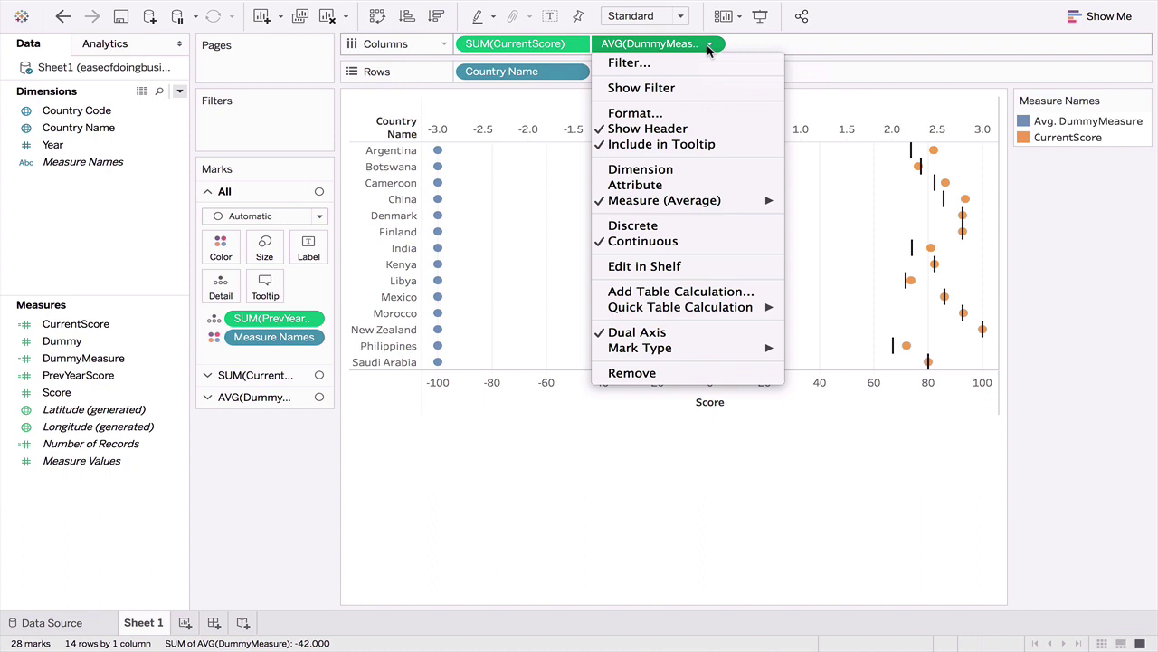
- Synchronize the top axis with the Score axis on a 0–100 scale
click(603, 516)
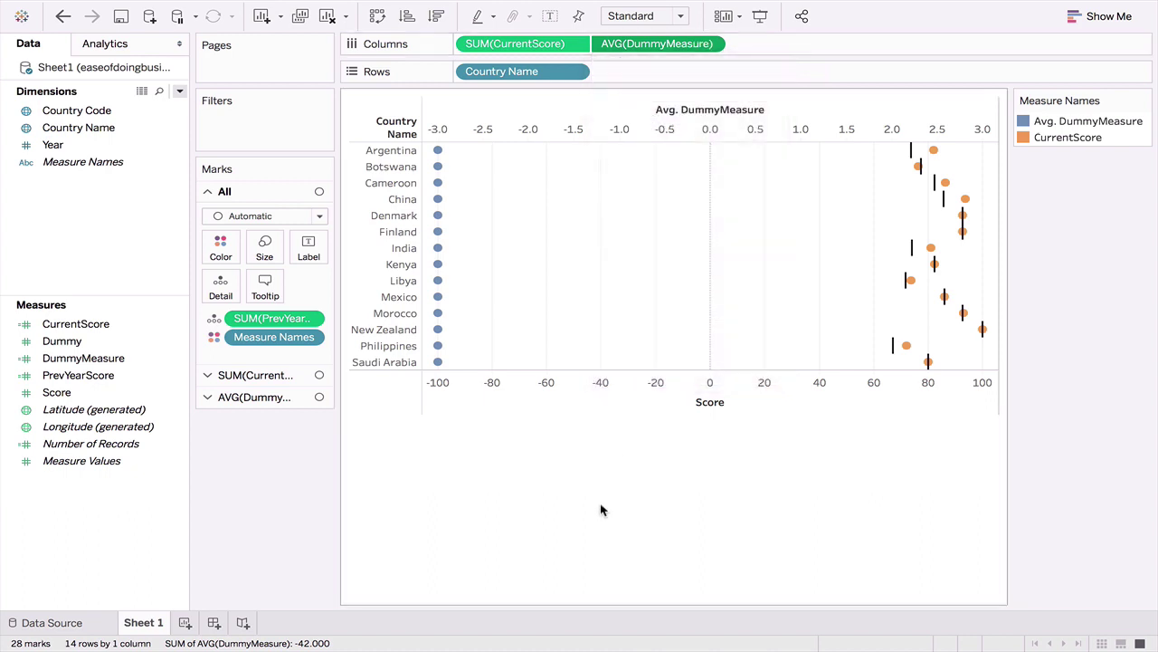
right_click(562, 393)
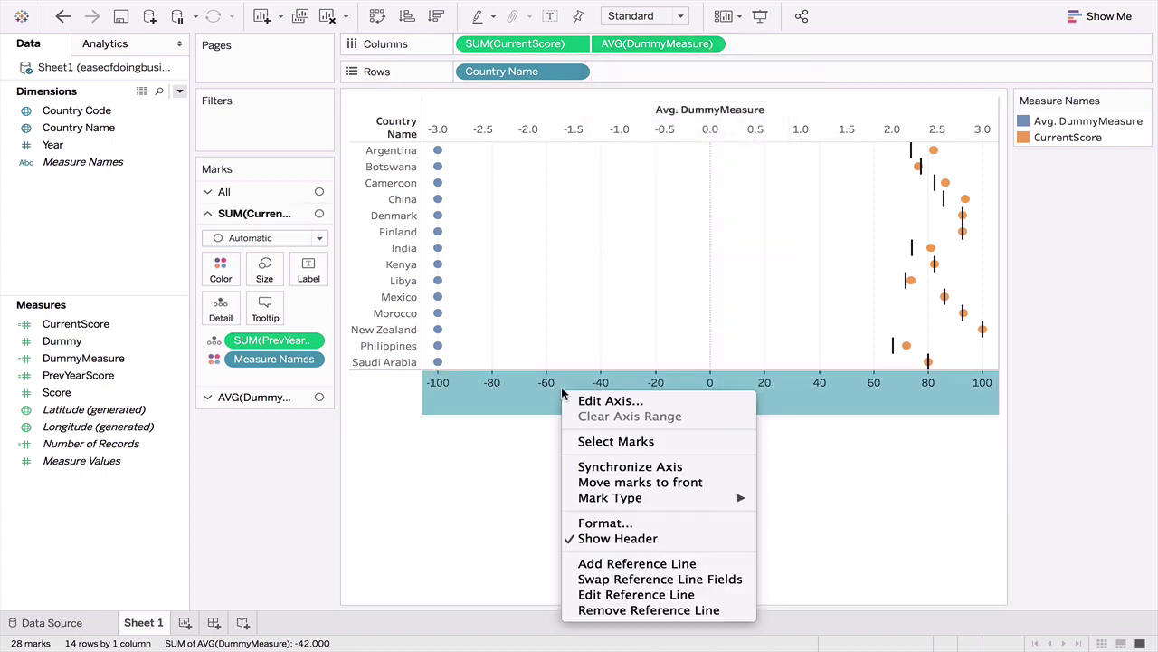
click(603, 467)
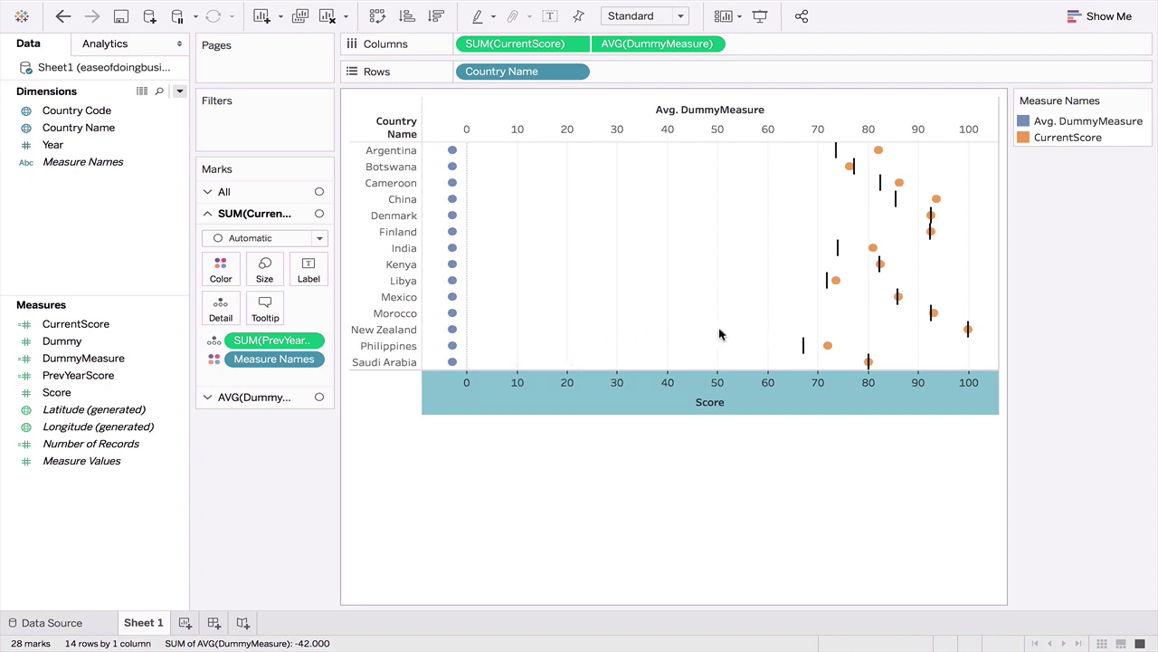
- Set the SUM(CurrentScore) mark type to Bar
click(271, 238)
click(264, 269)
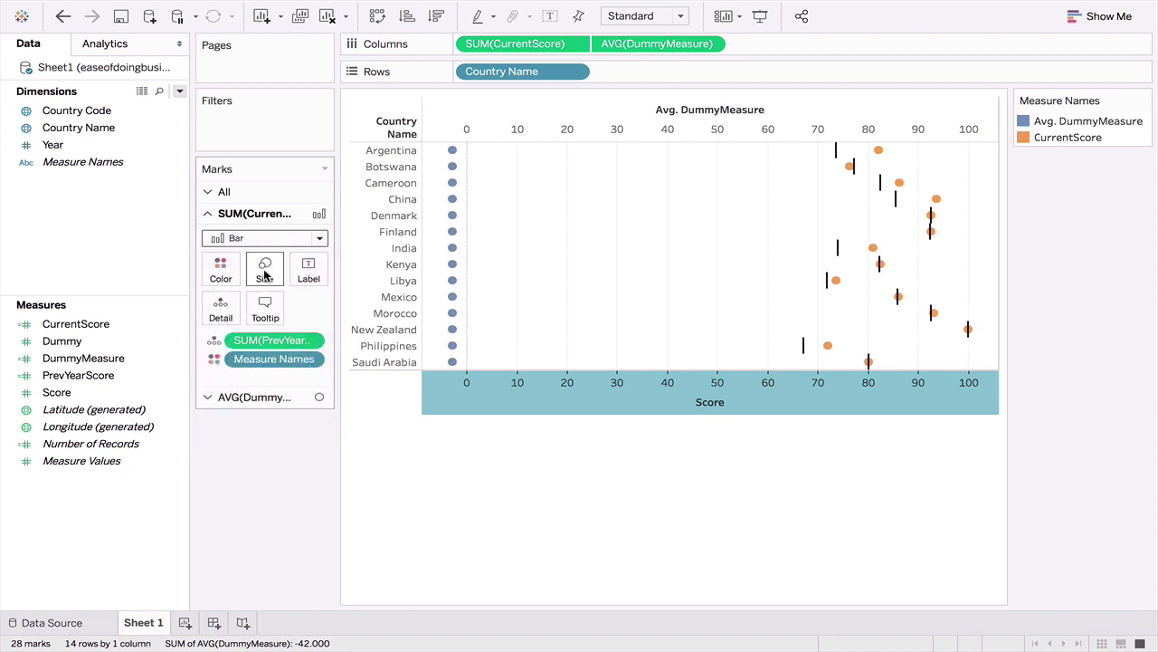
click(220, 268)
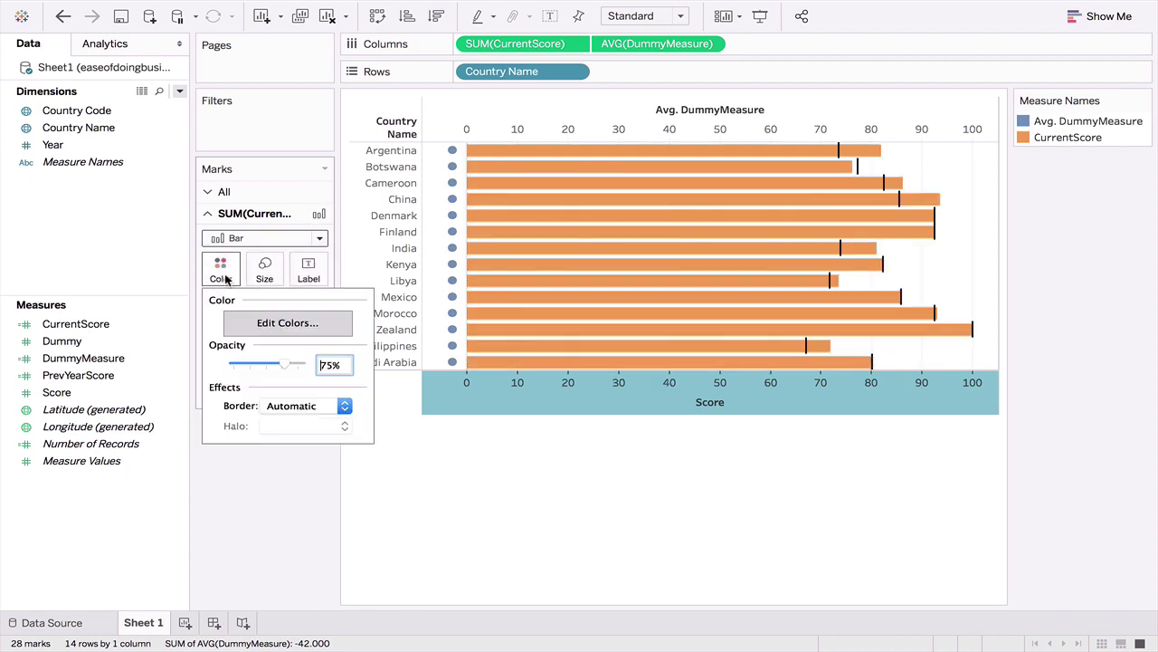
- Give CurrentScore a light-blue colour from the Tableau 20 palette
click(262, 324)
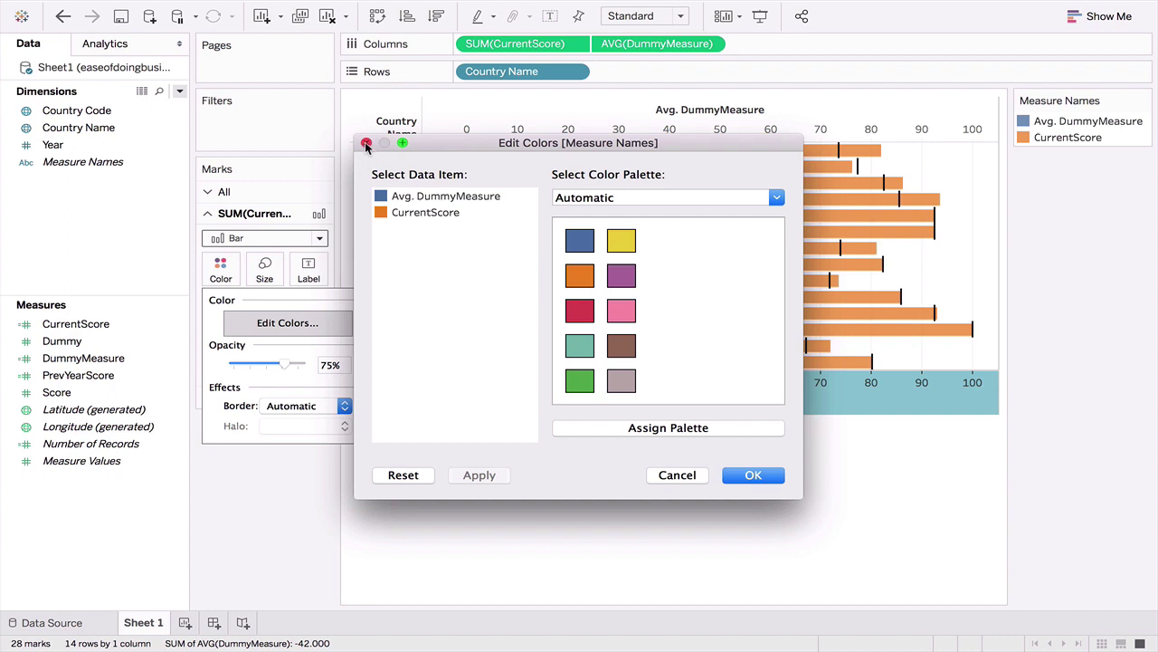
click(605, 198)
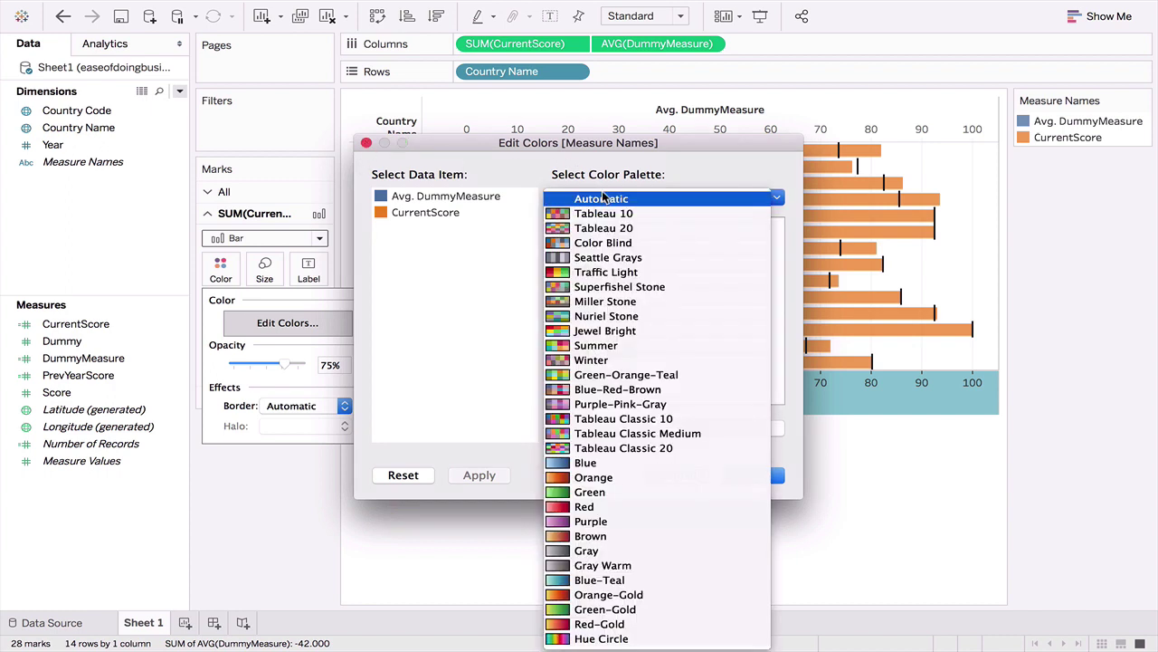
click(601, 228)
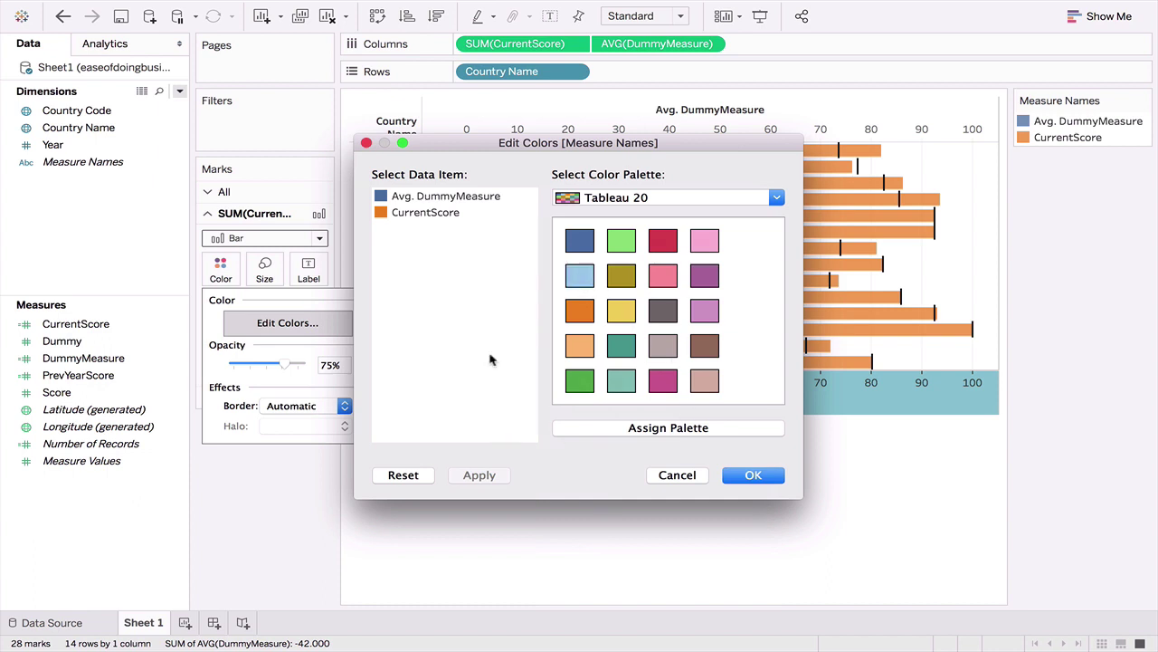
click(428, 213)
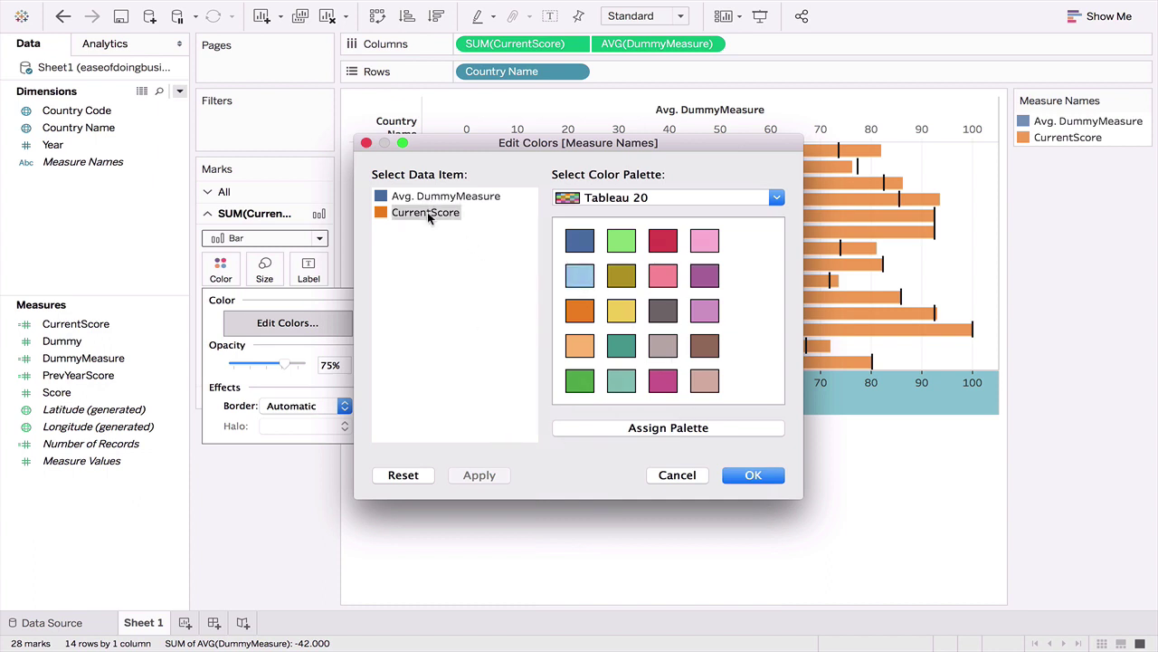
click(585, 281)
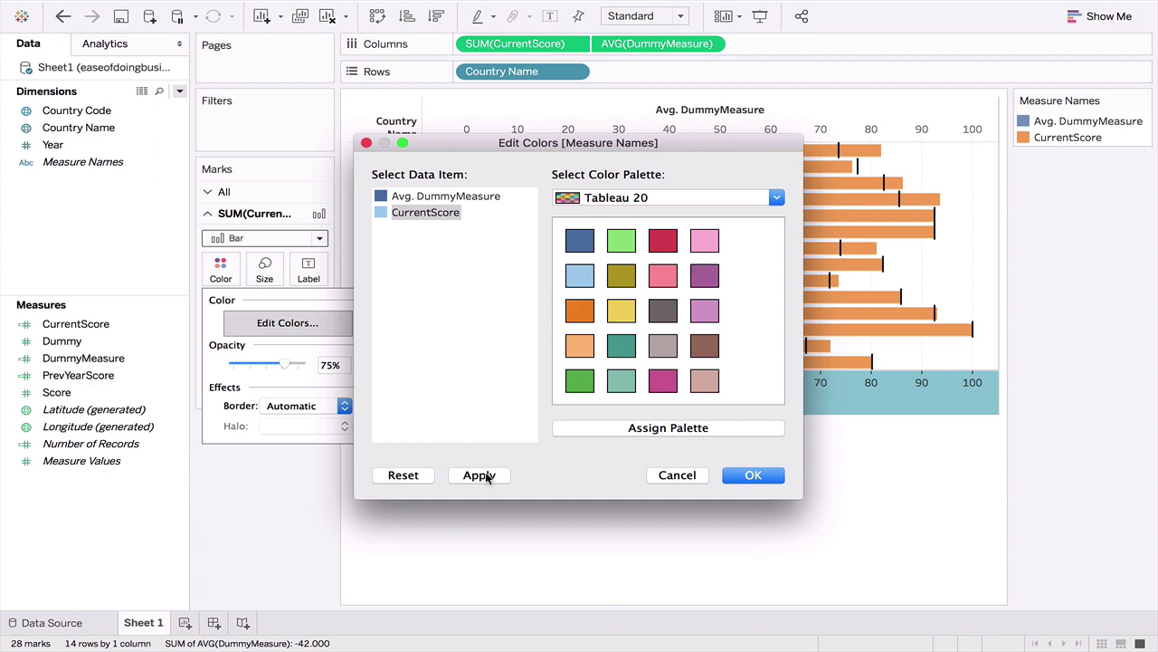
click(484, 476)
click(731, 473)
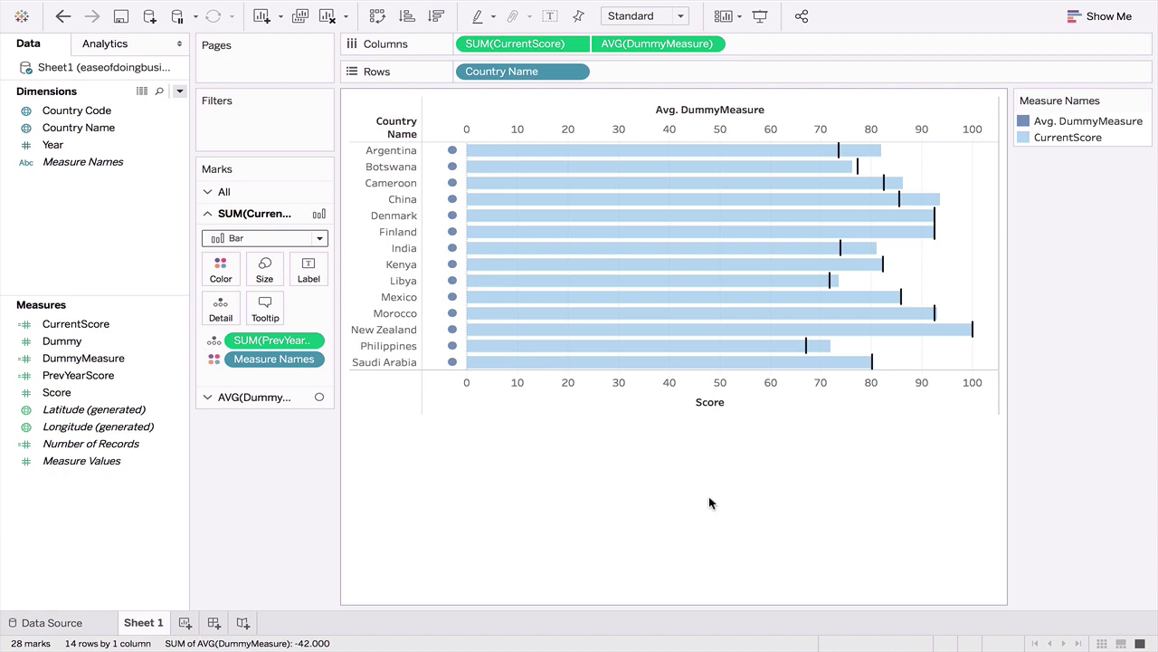
- Hide the top DummyMeasure axis header and start a calculated field named IsCurrentHigher
right_click(691, 111)
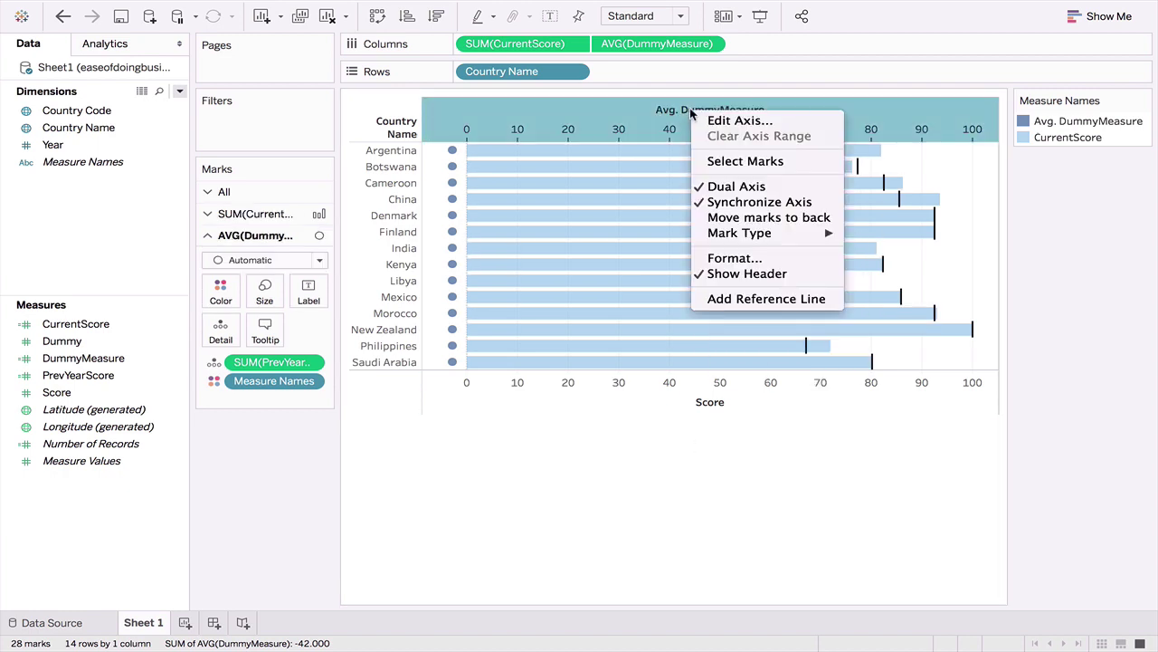
click(726, 274)
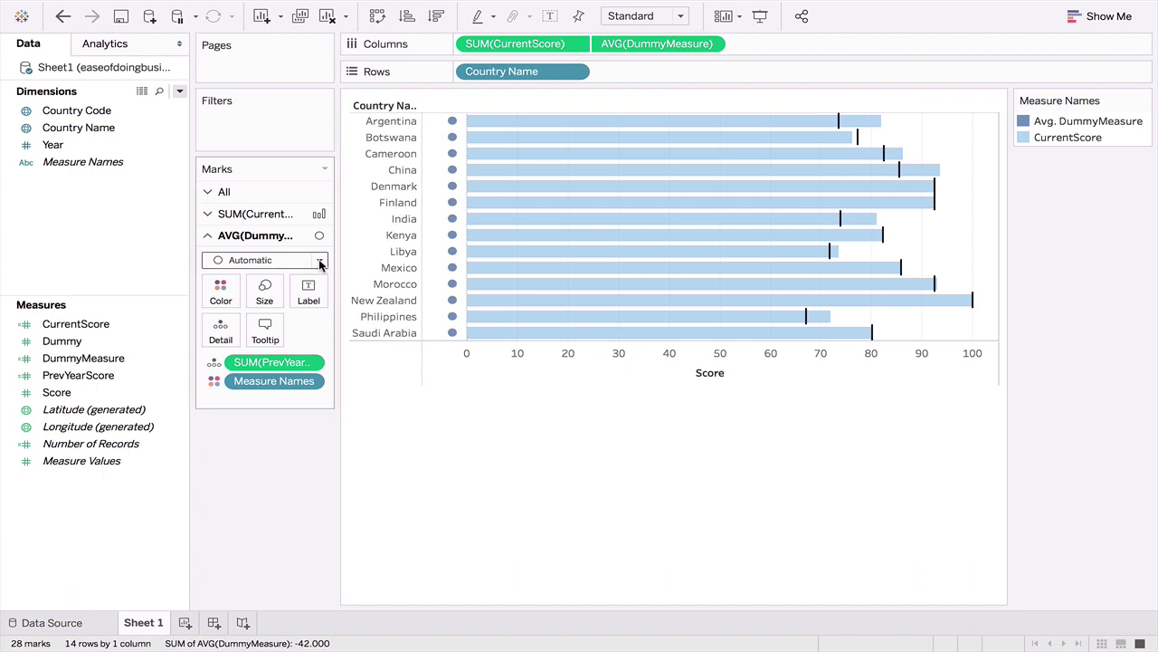
click(179, 92)
click(166, 108)
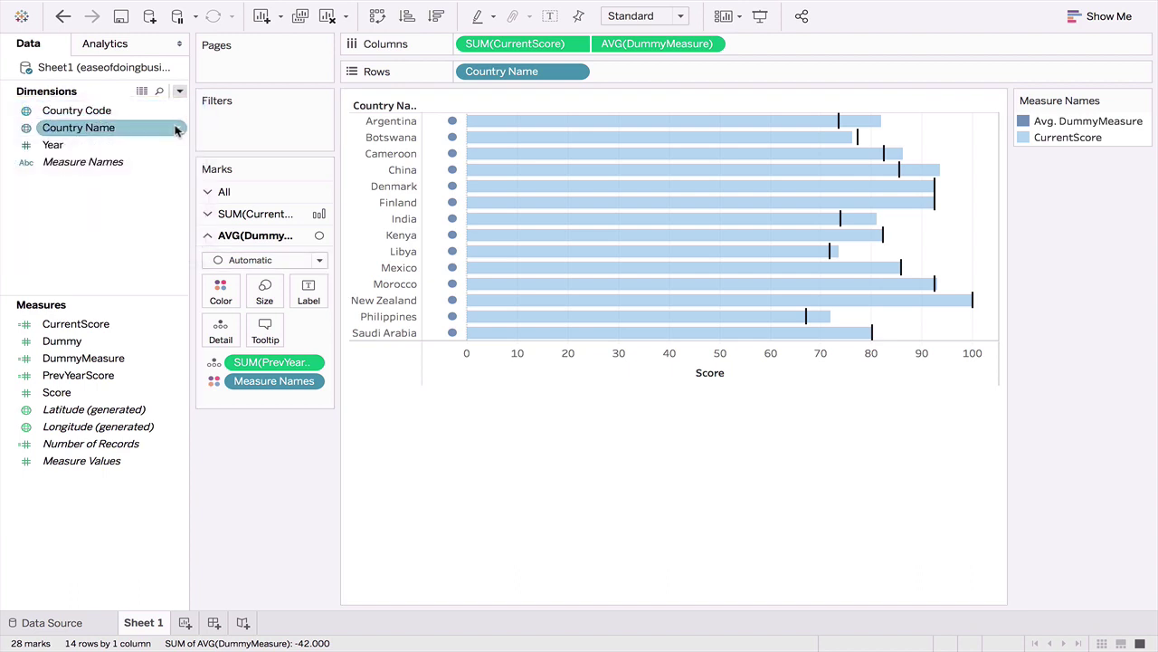
text(IsCurr)
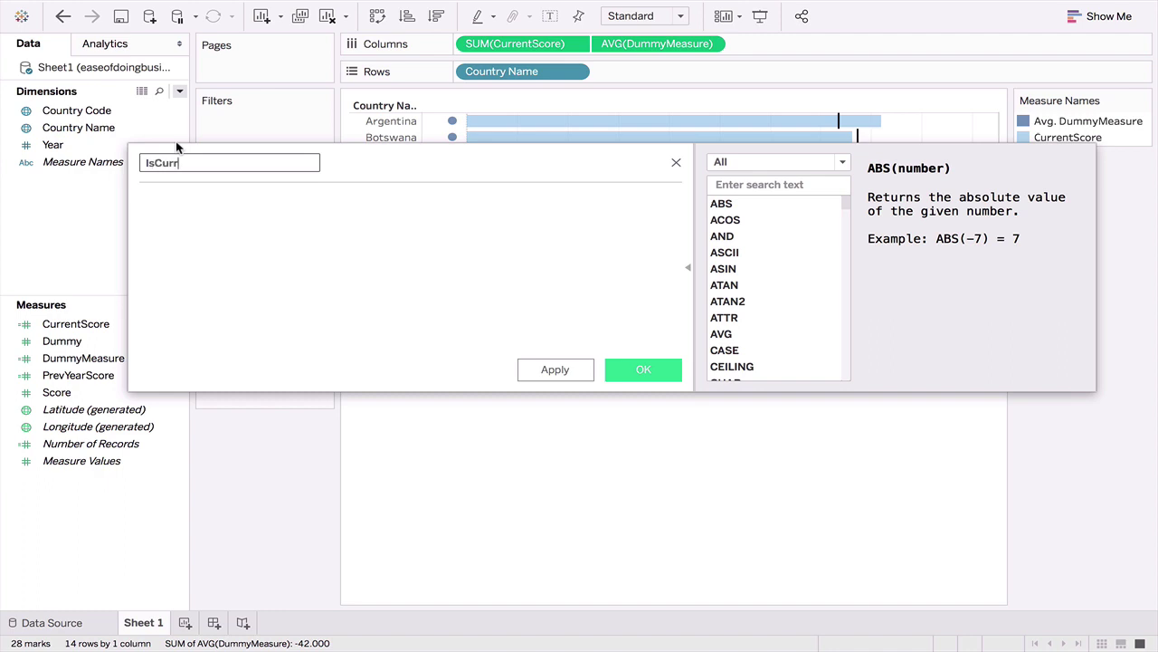
text(entHigher)
key(Tab)
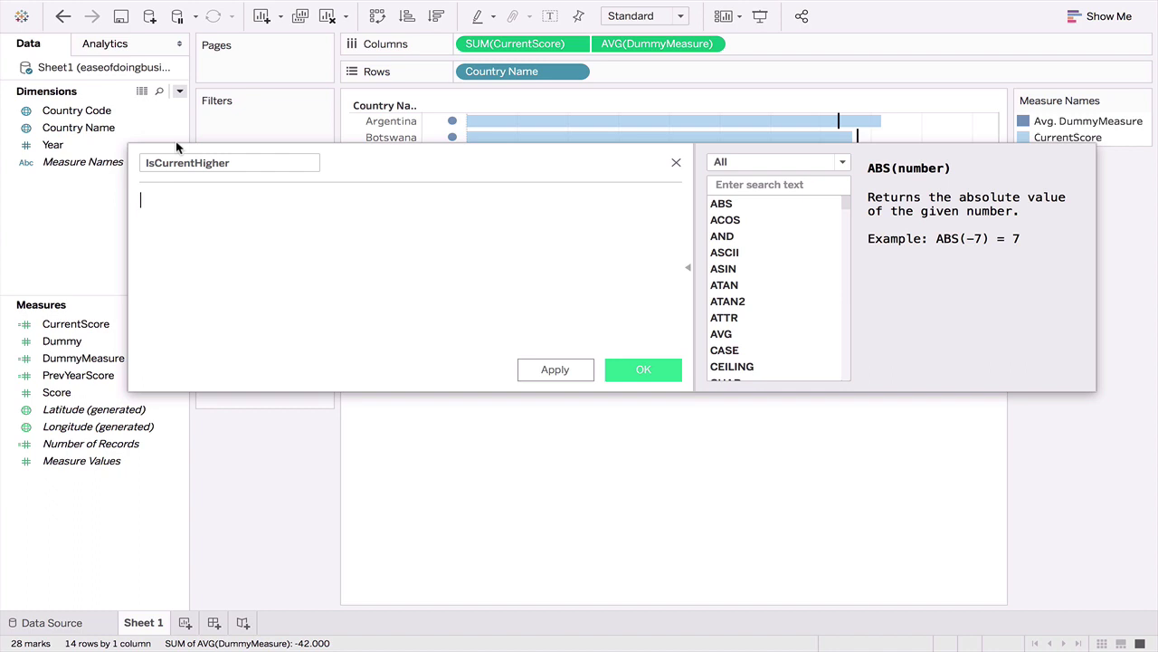
- Write the formula [CurrentScore] >= [PrevYearScore]
text([Cu)
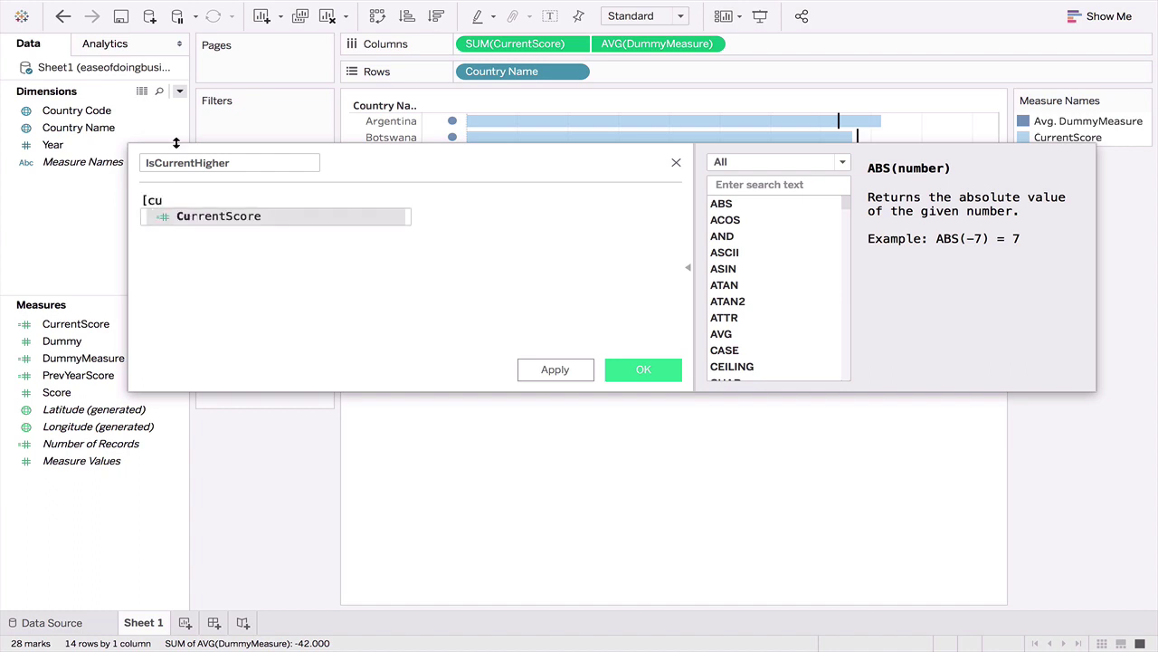
key(Return)
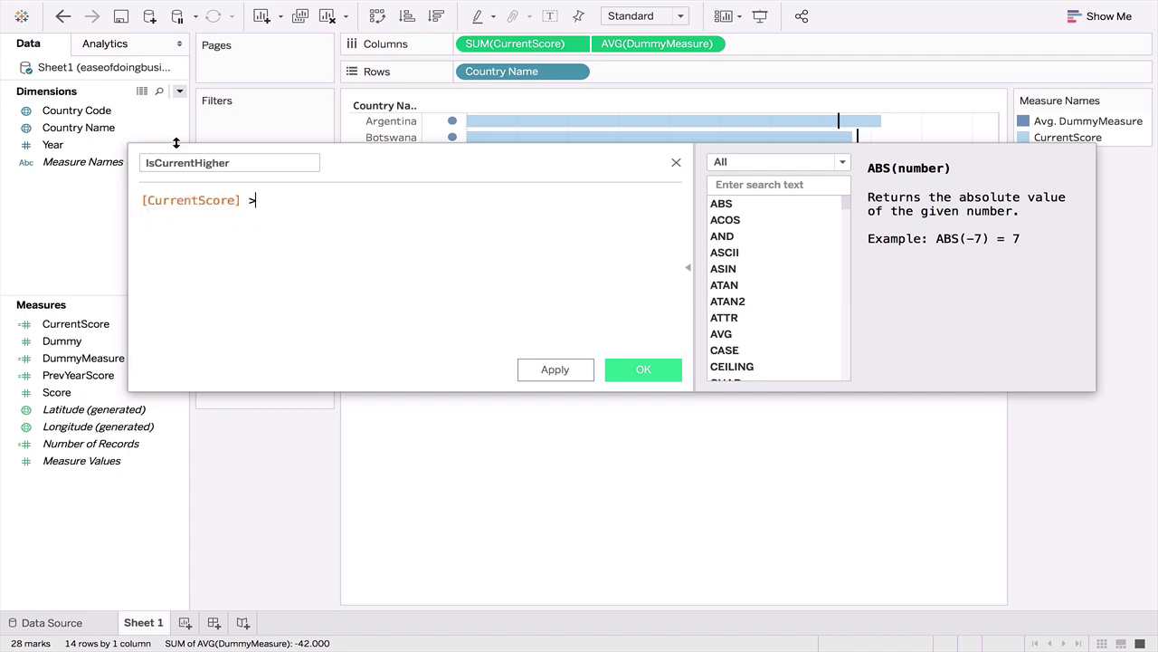
text(>= pre)
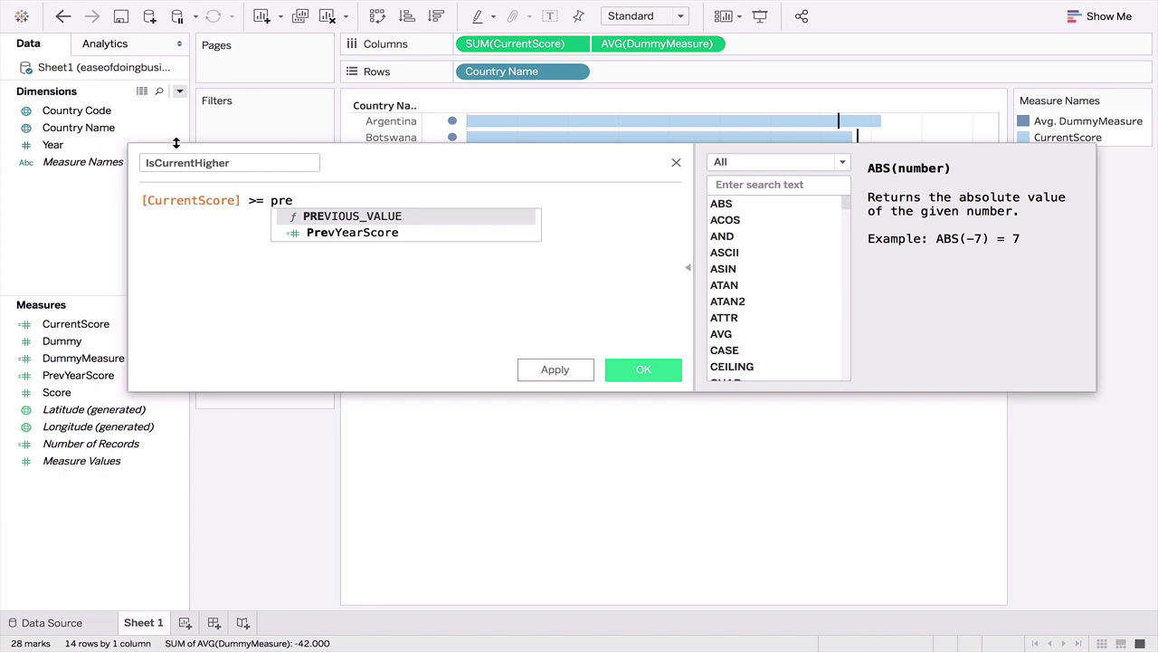
key(Down)
key(Return)
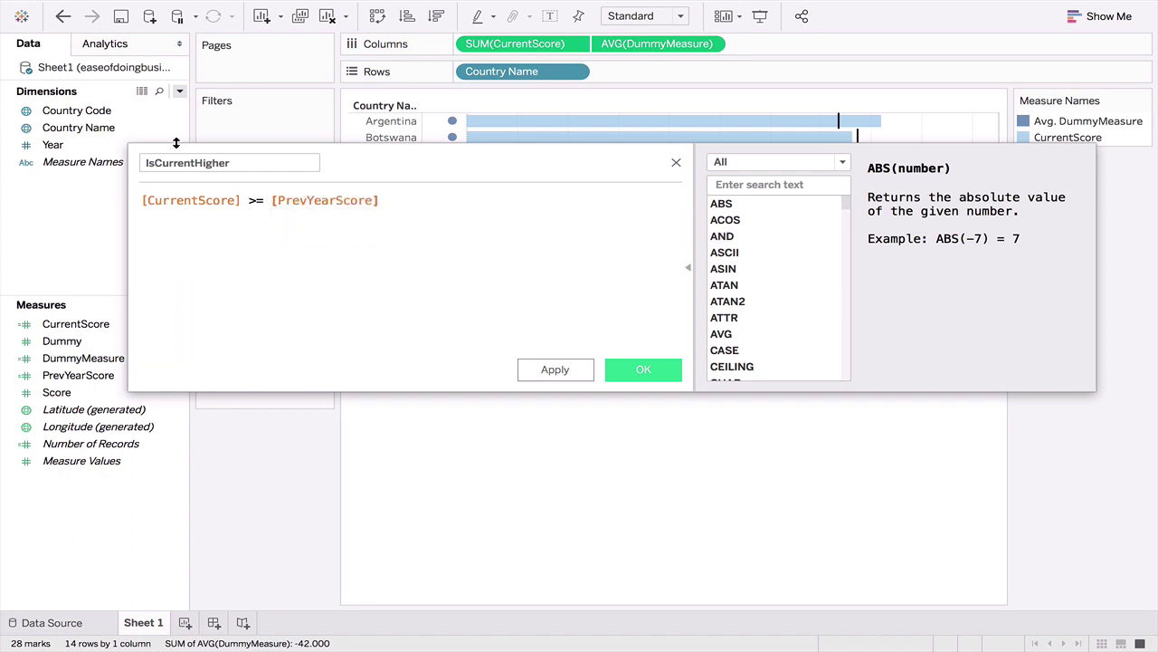
- Wrap both fields in AVG() and save the IsCurrentHigher calculation
key(Home)
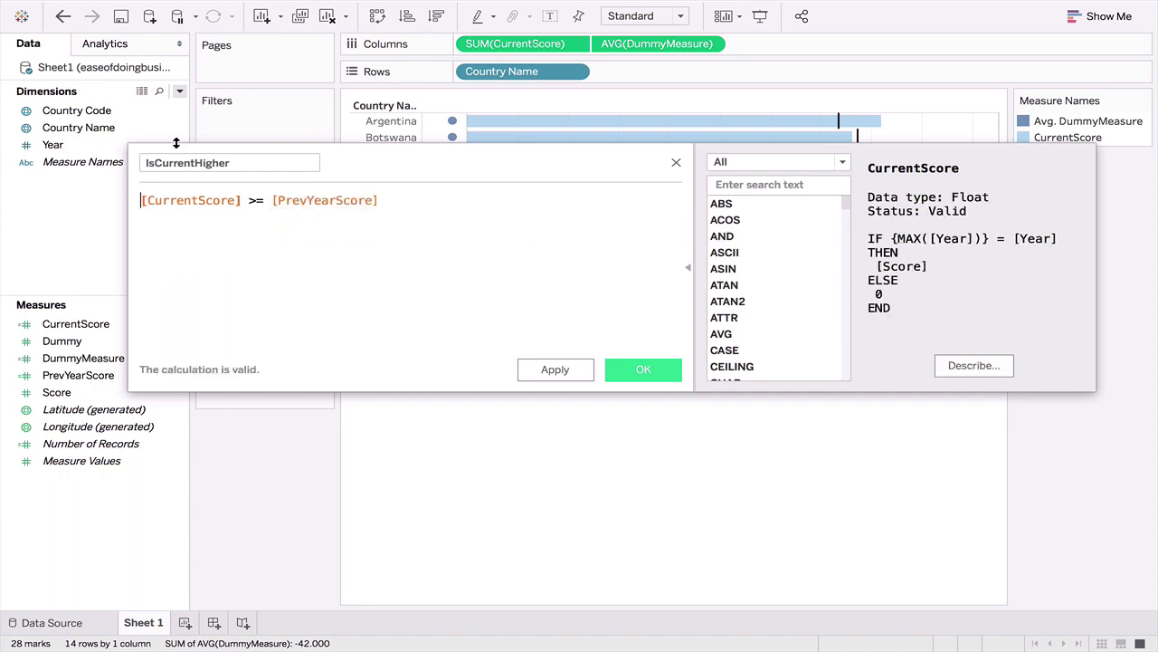
text(AVG)
key(BackSpace)
key(BackSpace)
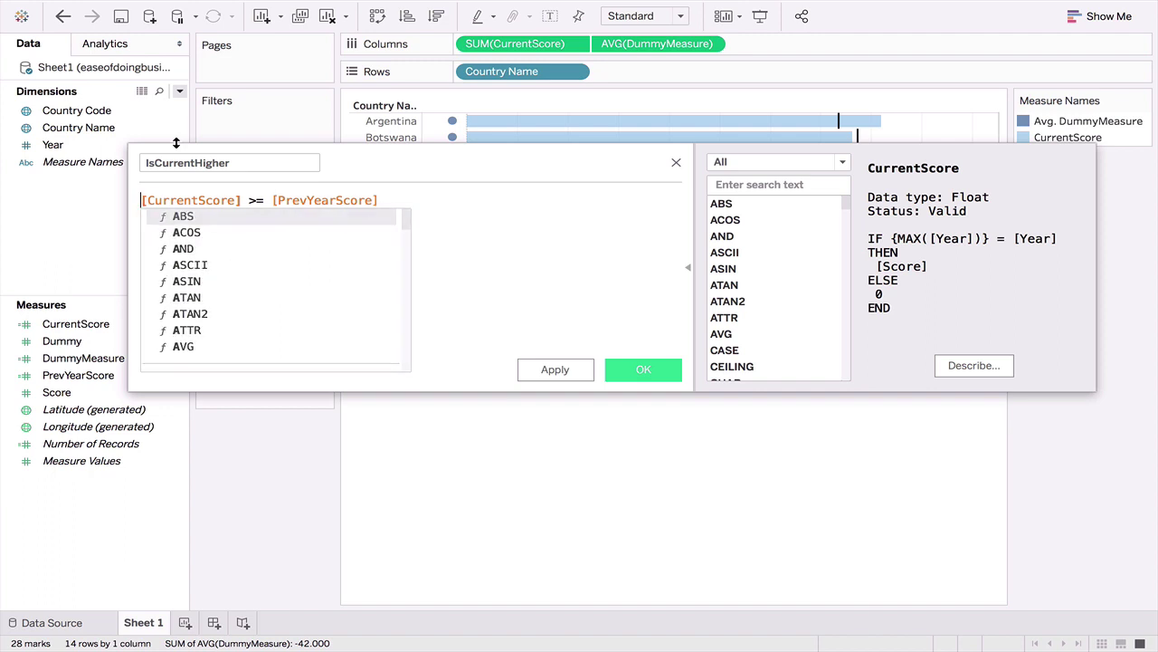
text(VG()
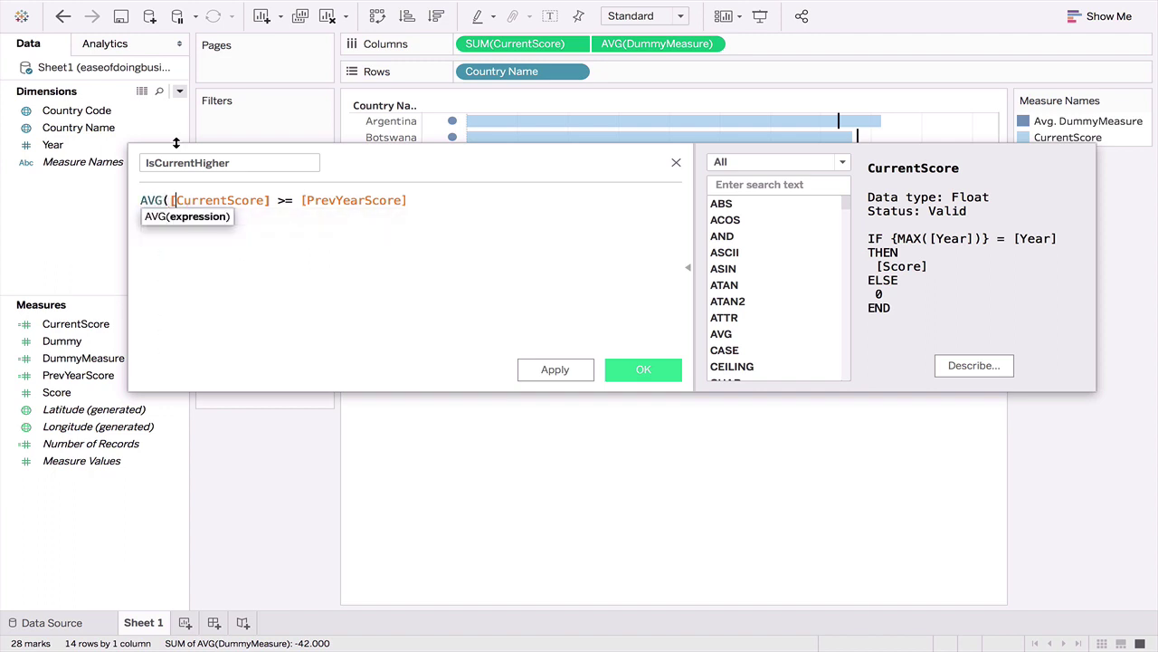
key(Right)
key(Right)
key(Right)
key(Right)
key(Right)
key(Right)
key(Right)
key(Right)
key(Right)
key(Right)
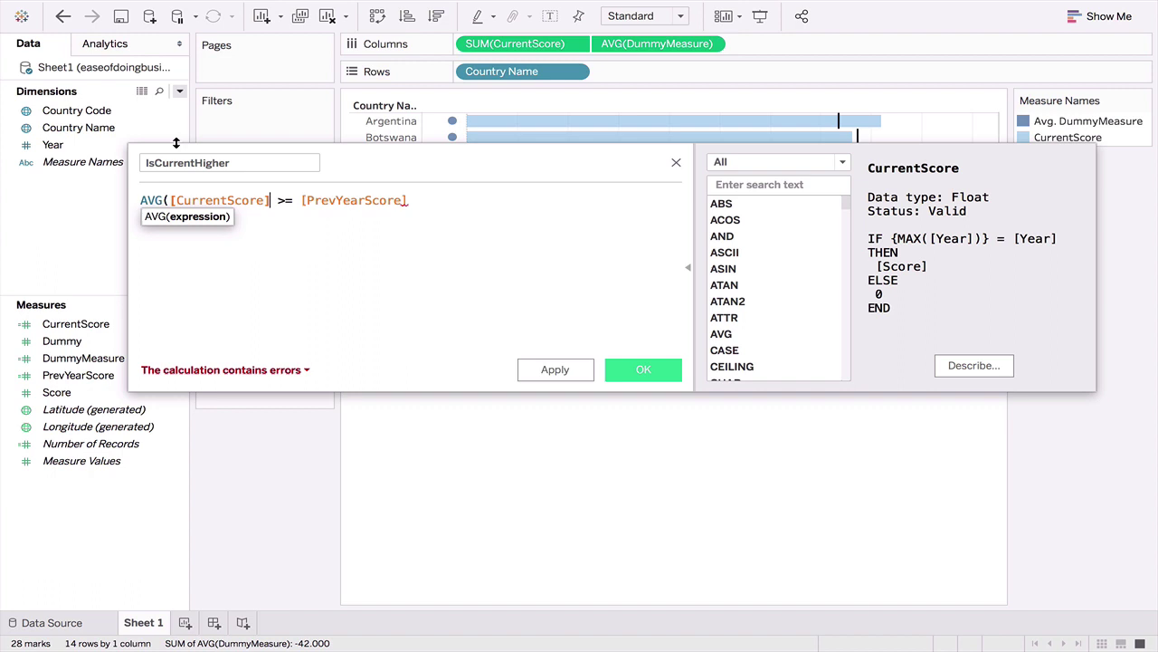
text())
key(Right)
key(Right)
key(Right)
key(Right)
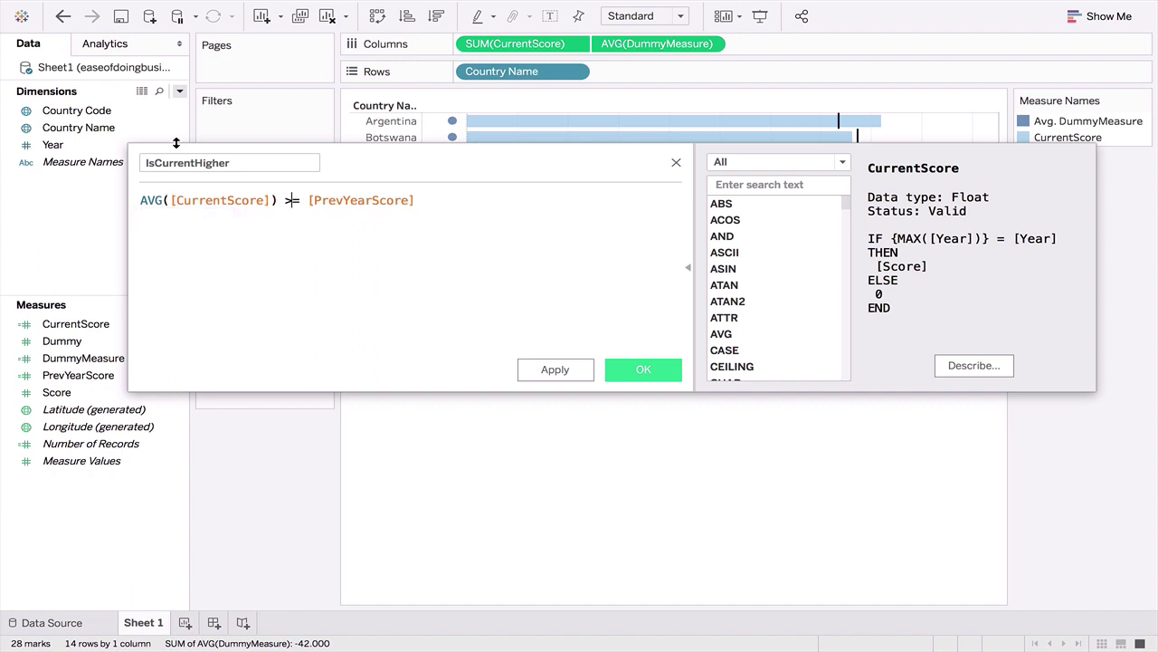
text(AVG()
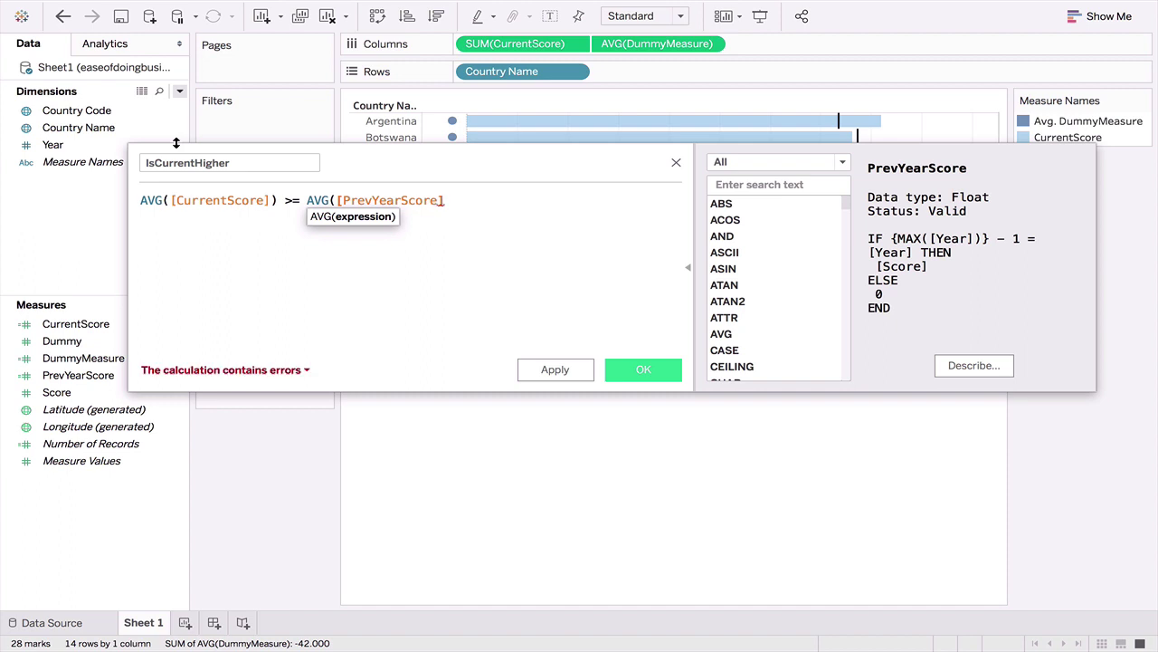
text())
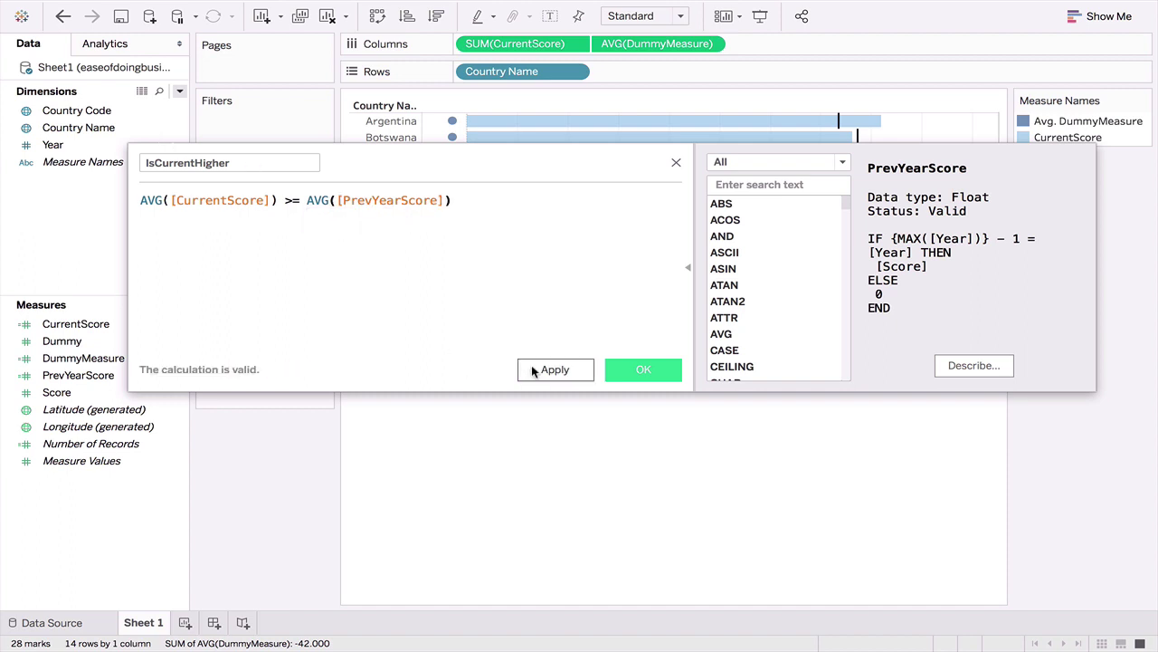
click(536, 369)
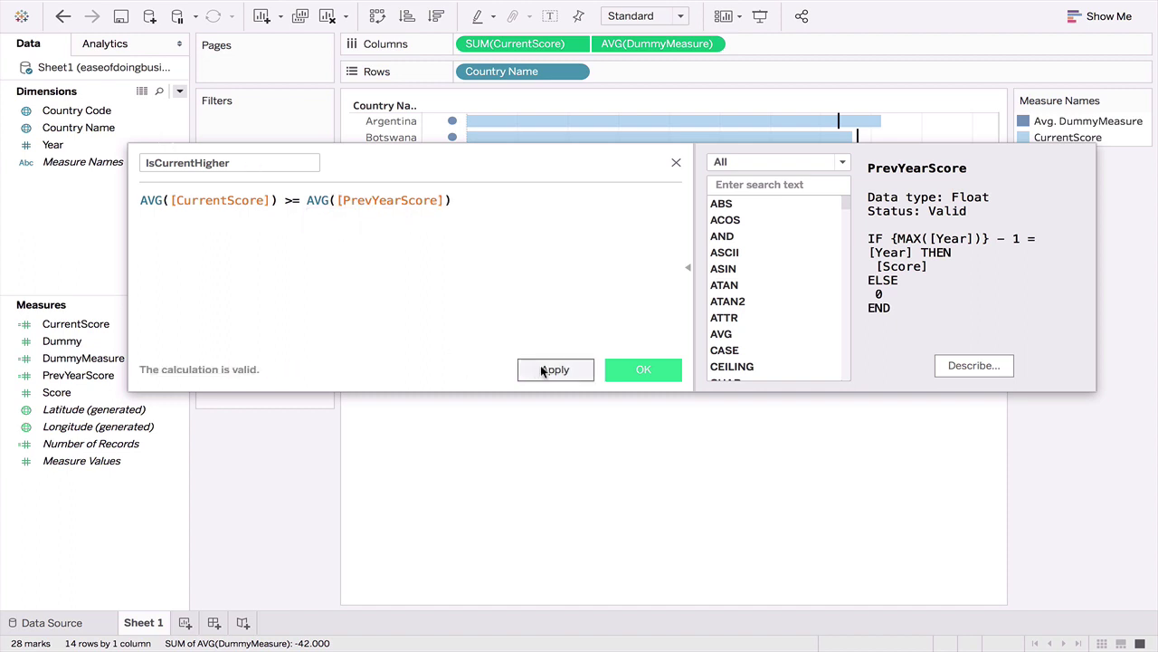
click(616, 369)
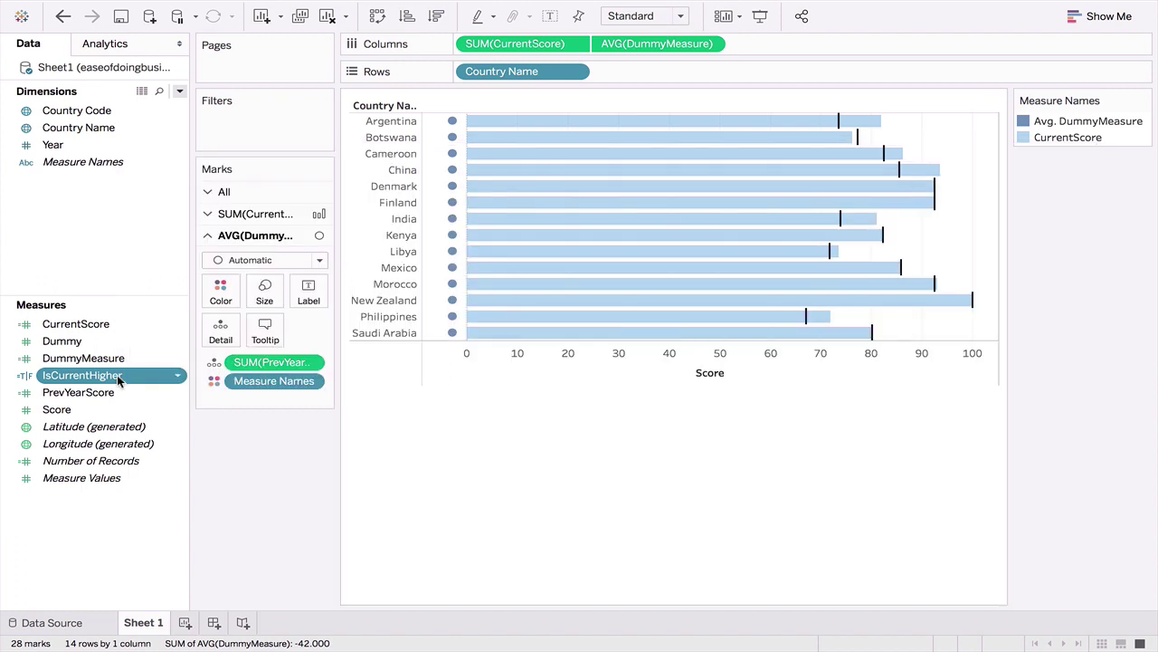
- Show the DummyMeasure marks as shapes driven by IsCurrentHigher and move its legend under Marks
click(312, 261)
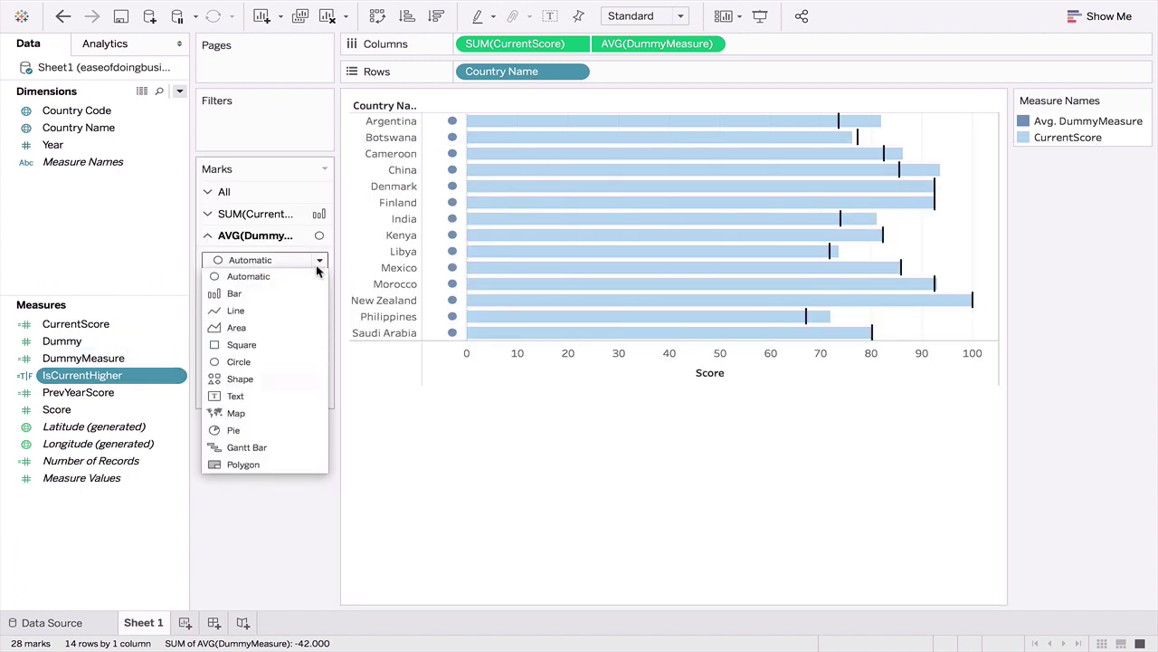
click(248, 379)
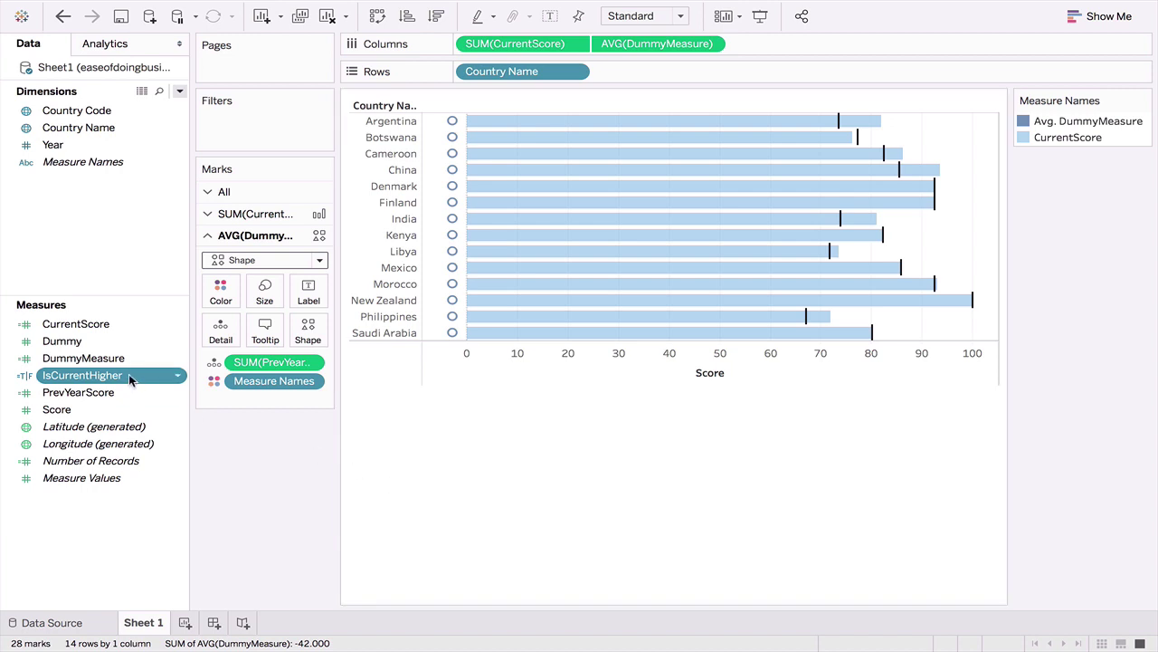
drag(129, 374, 312, 330)
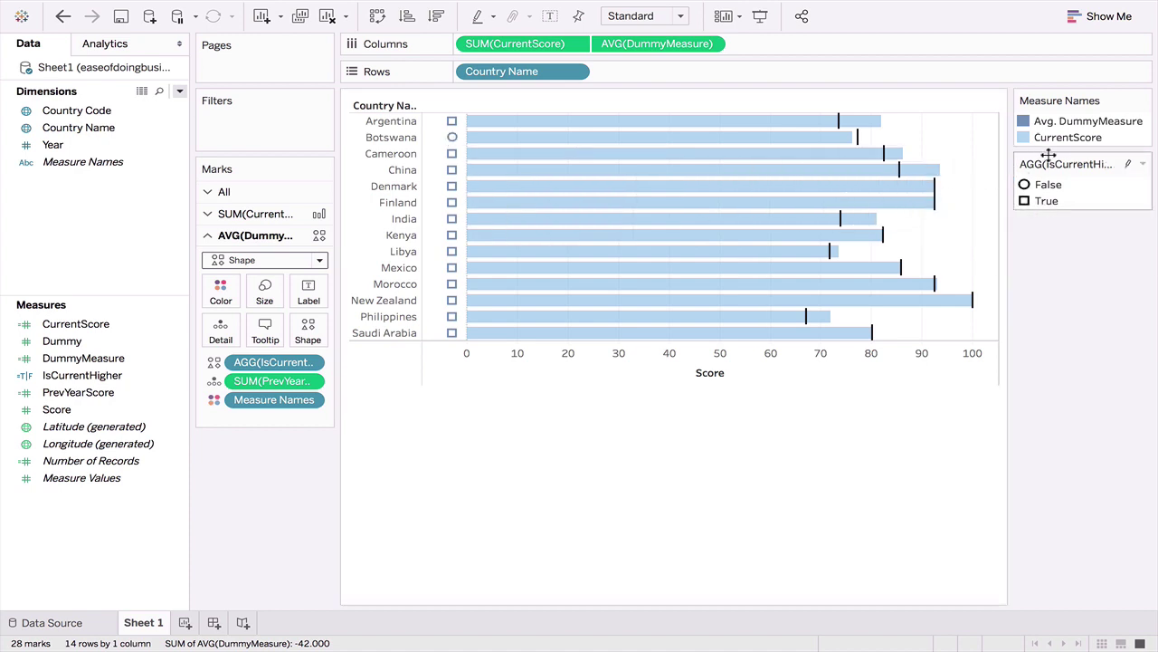
drag(1042, 163, 246, 473)
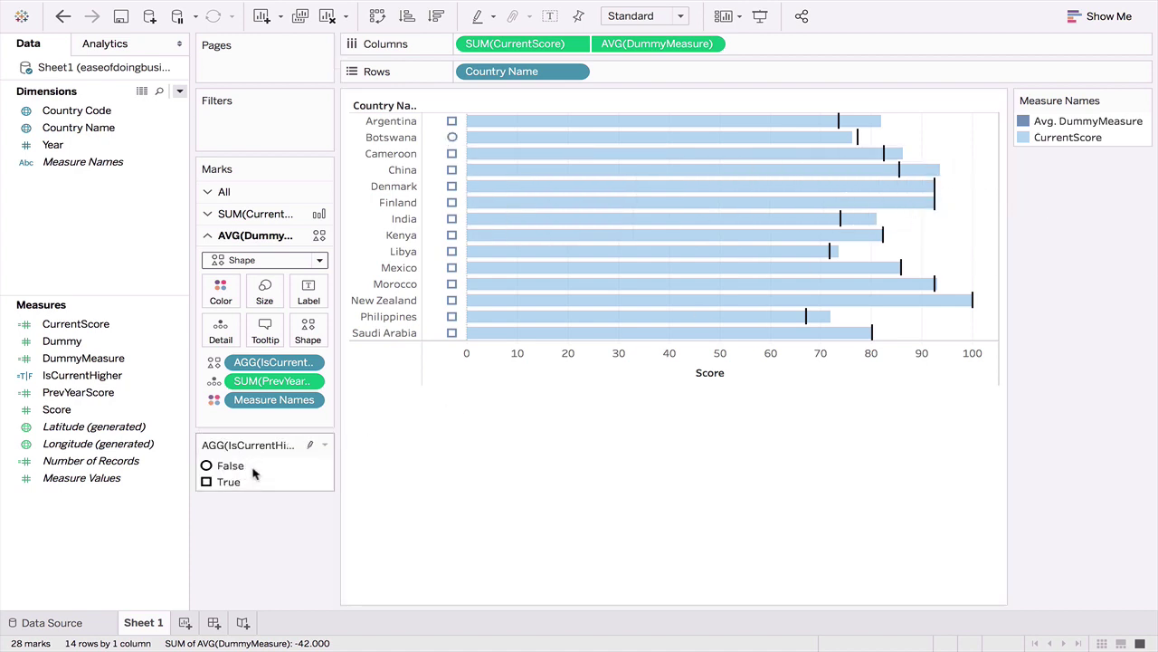
- Assign False the red down-arrow from the Arrows palette and drop Measure Names from Marks
click(306, 333)
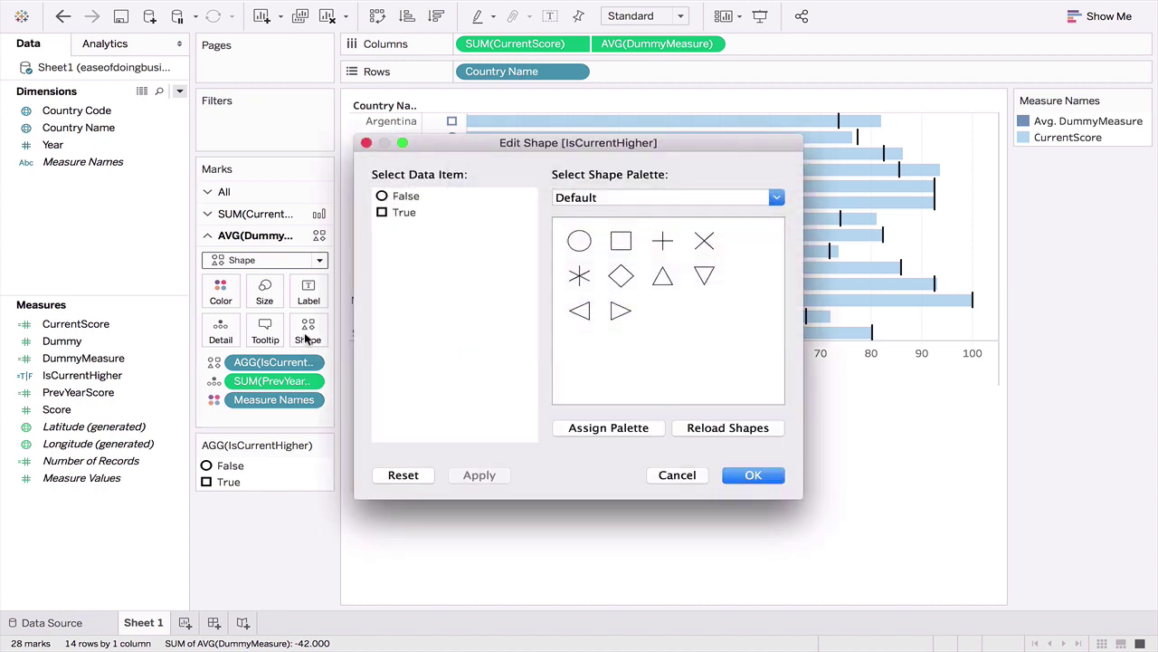
click(399, 197)
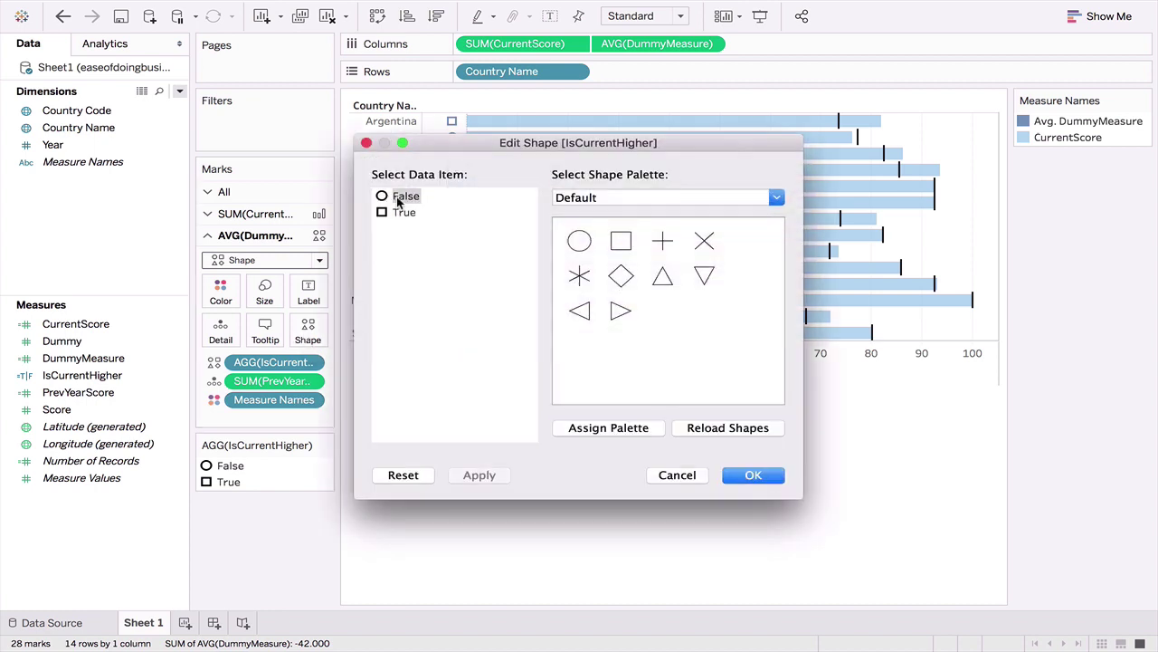
click(644, 196)
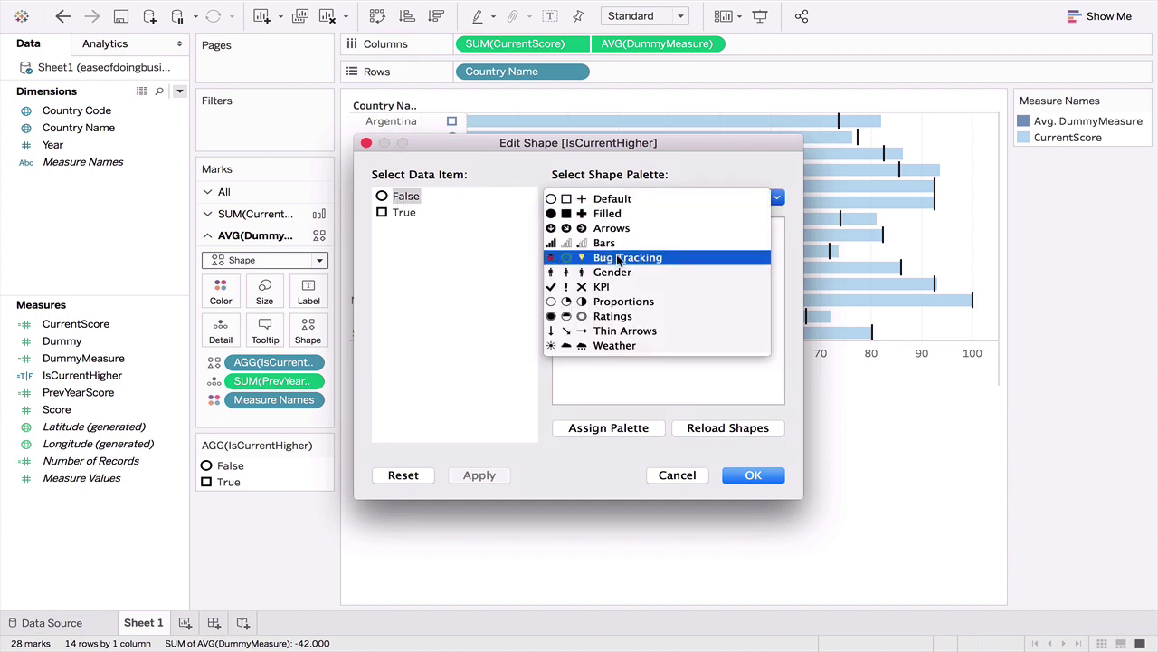
click(611, 228)
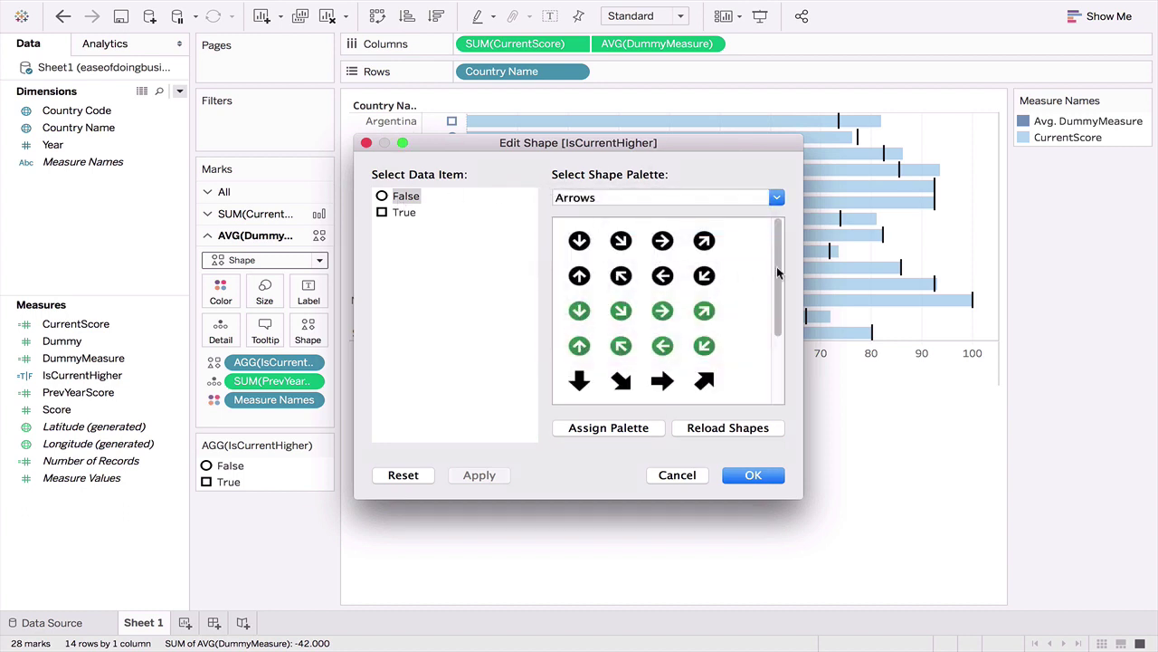
drag(776, 266, 776, 337)
click(579, 344)
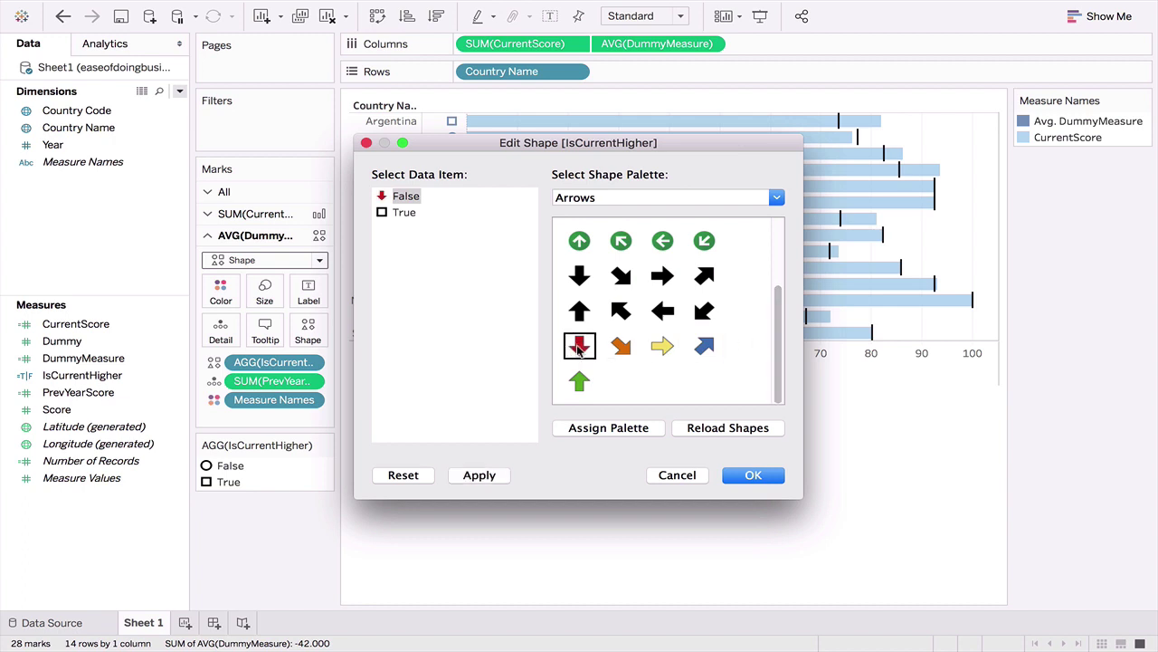
click(480, 475)
click(742, 474)
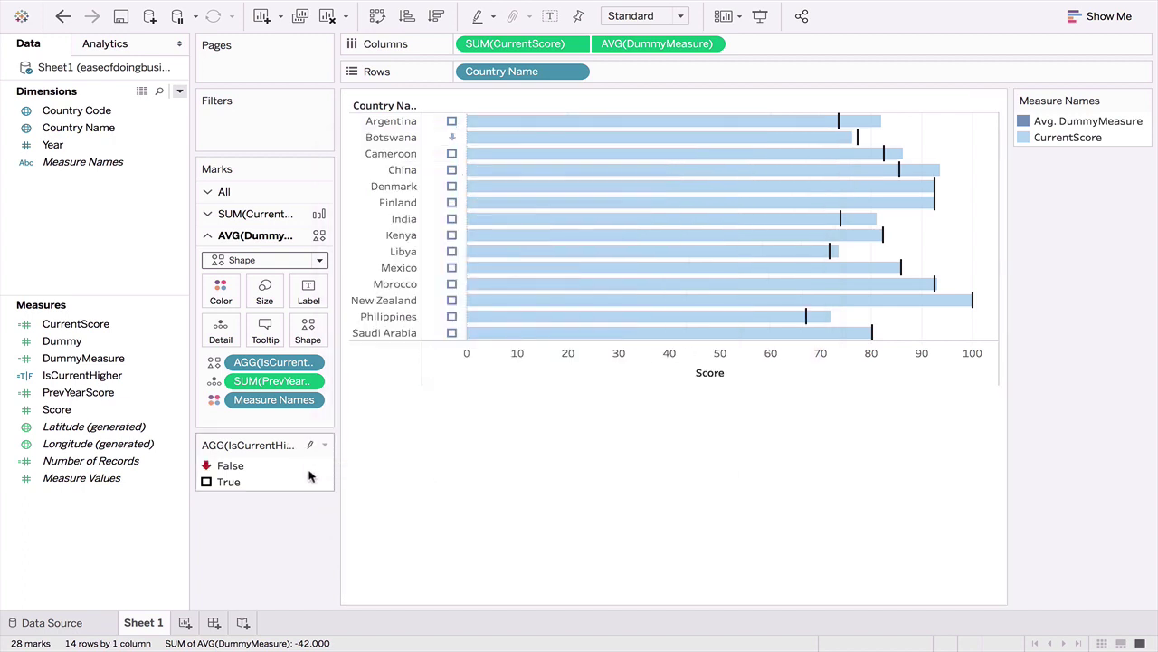
drag(273, 399, 260, 529)
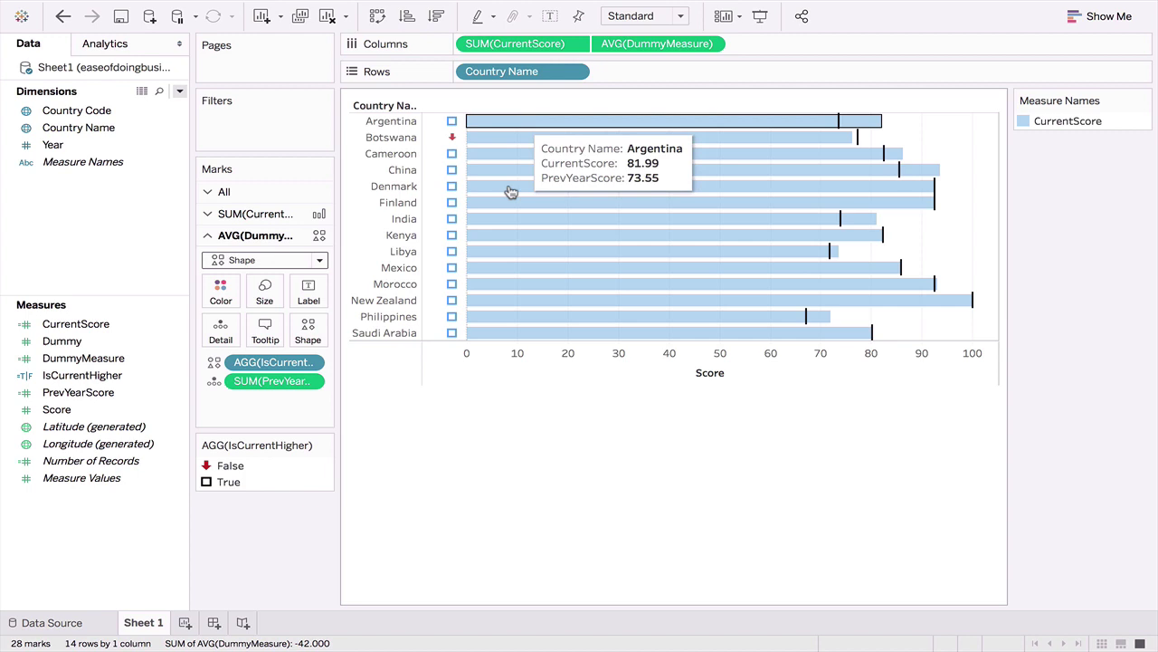
- Make the shape marks slightly larger with the Size slider
click(265, 291)
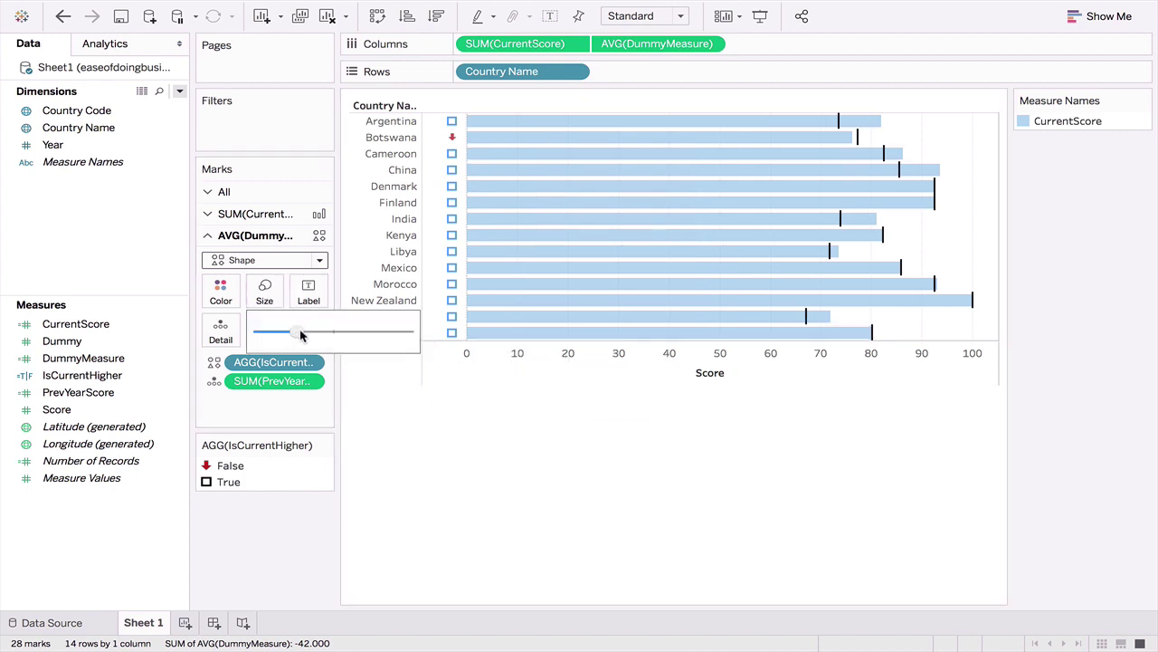
drag(303, 335, 315, 331)
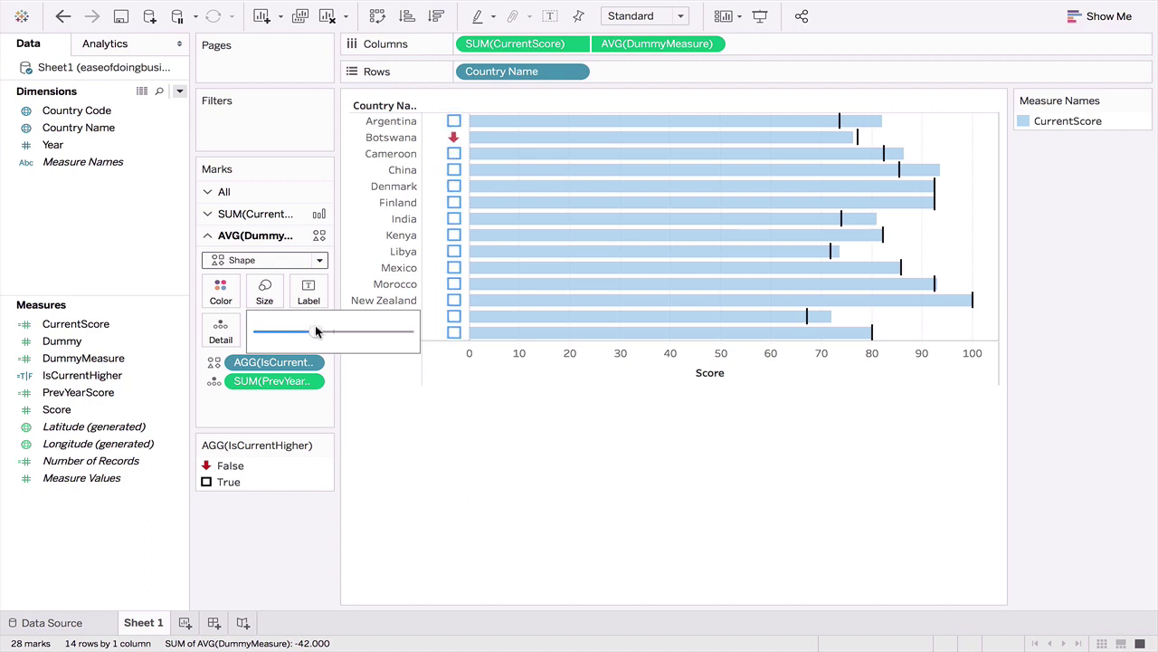
click(547, 499)
- Hide the True marks so only Botswana's red down-arrow remains
click(201, 483)
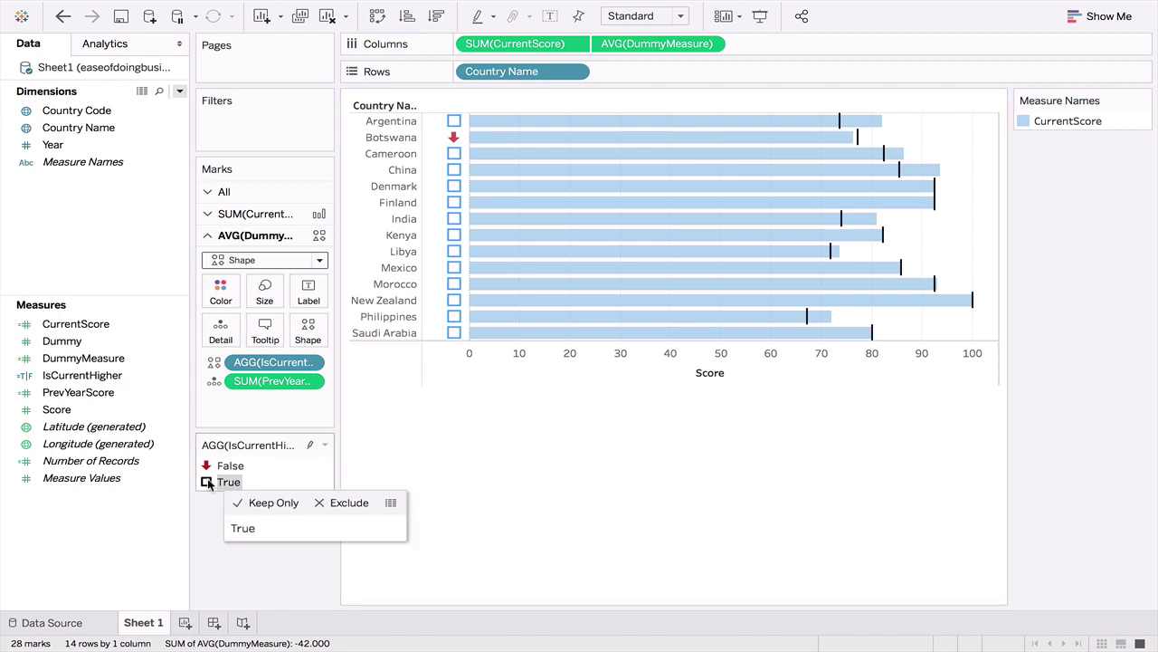
right_click(195, 490)
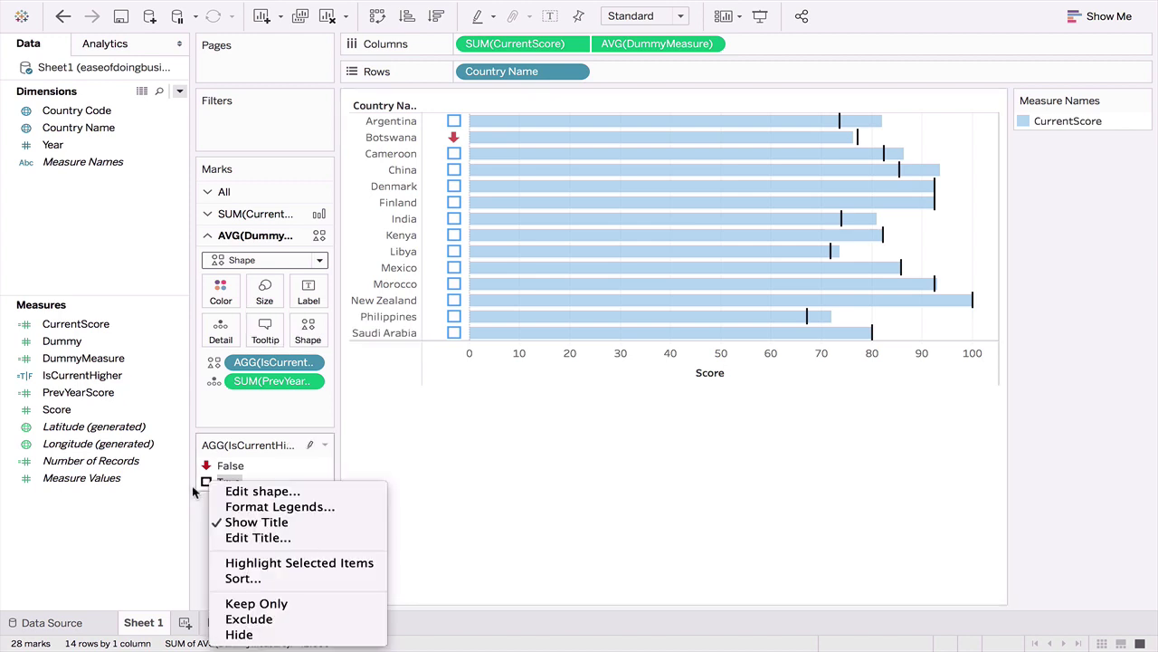
click(264, 636)
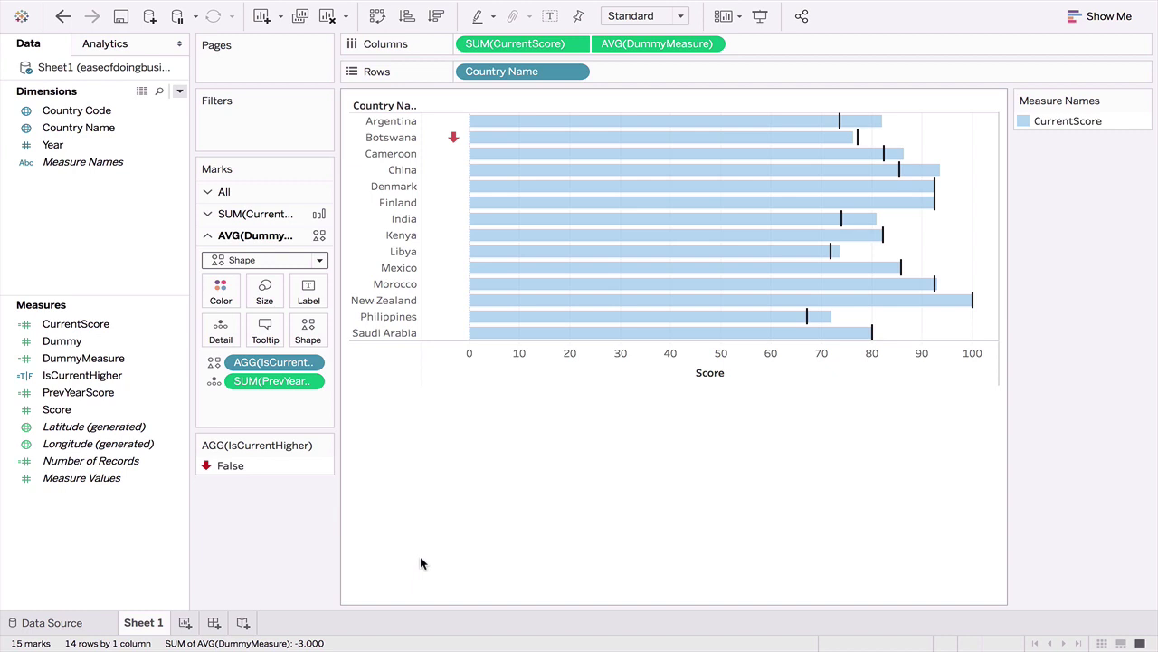
- Hide the Measure Names colour legend card, keeping only the IsCurrentHigher shape legend
click(1145, 102)
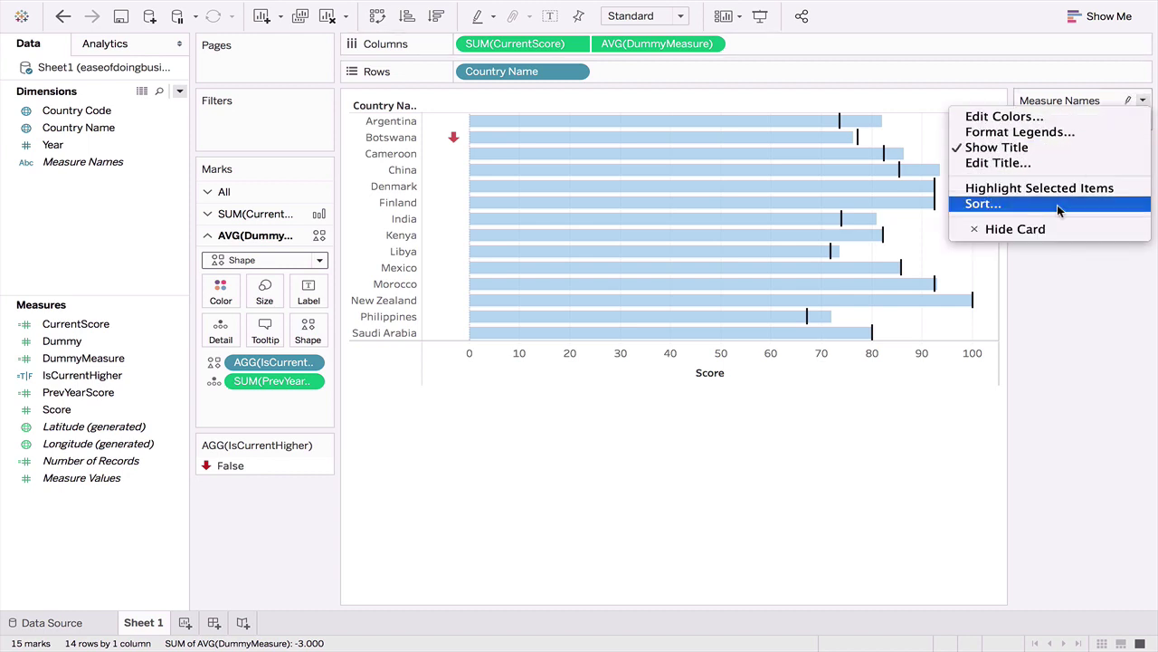
click(1058, 234)
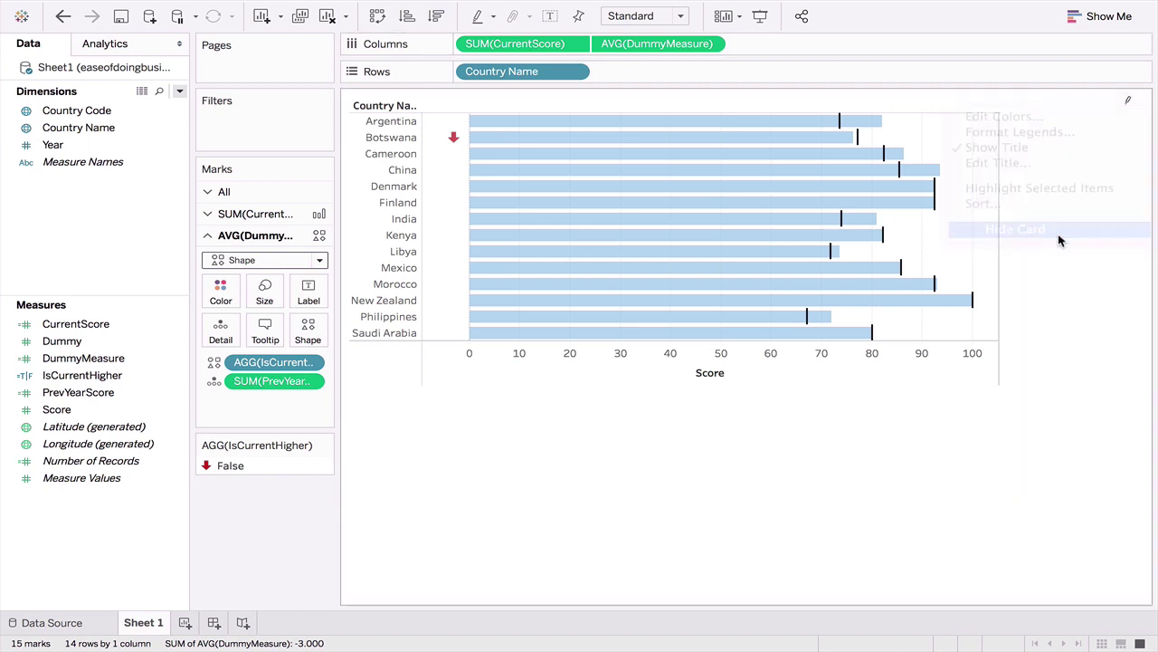